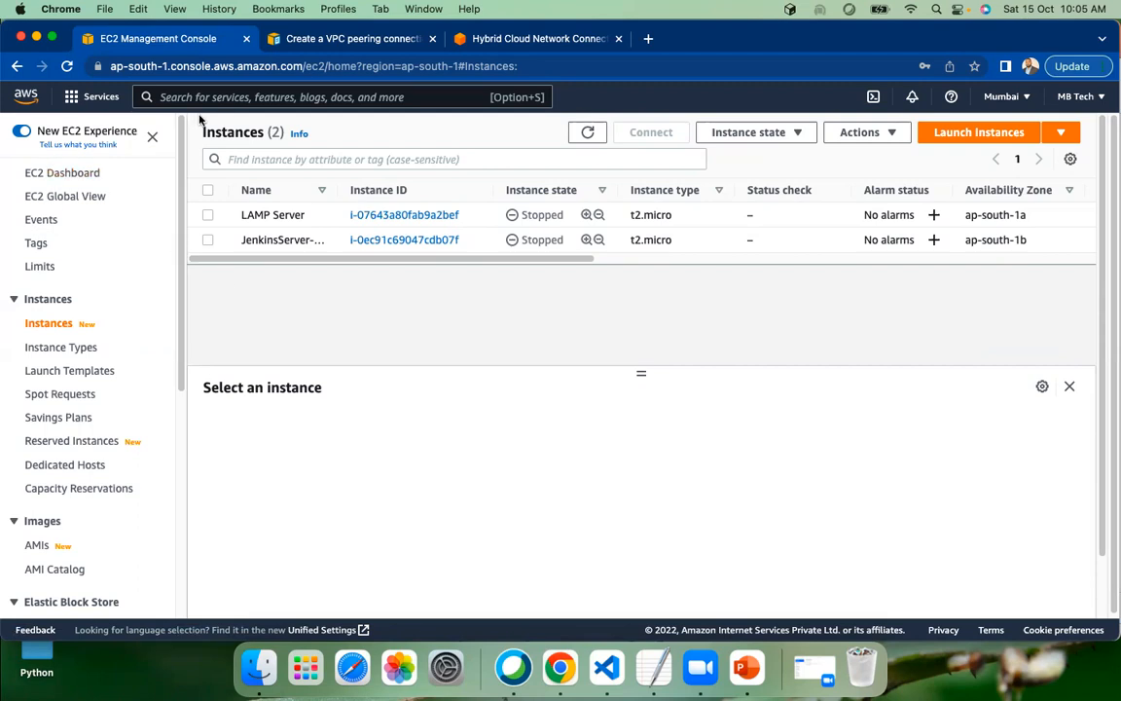
Open the VPC service from the Networking & Content Delivery category of the AWS services
left_click(71, 102)
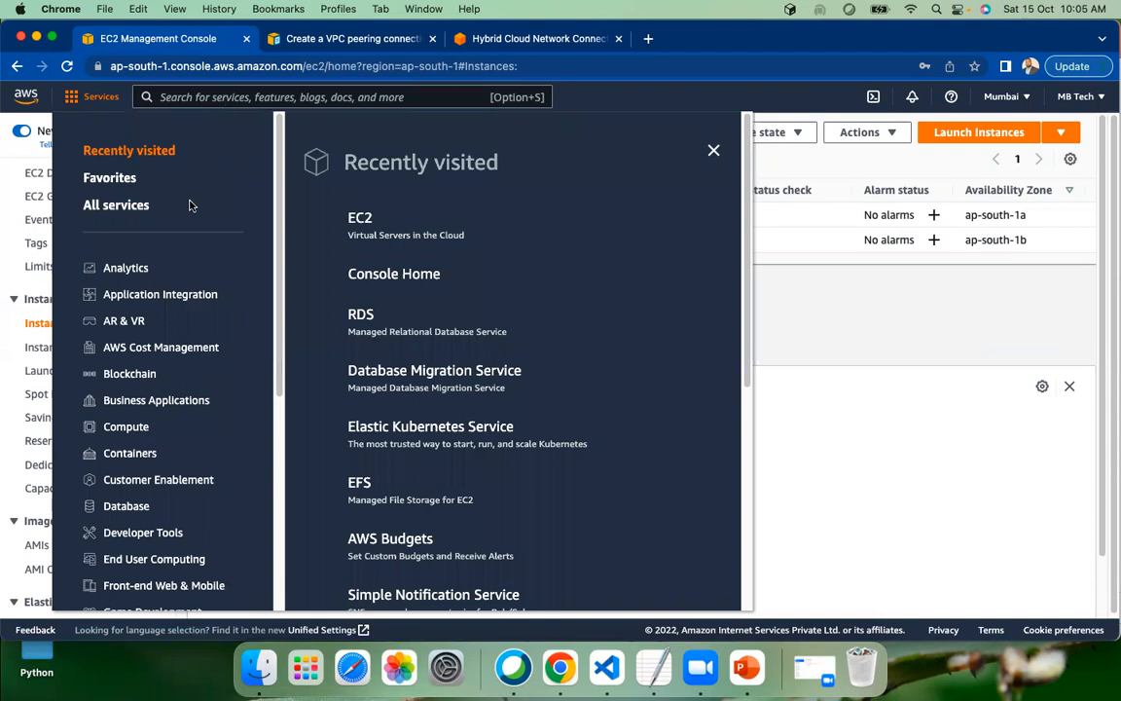
scroll(156, 428, "down", 5)
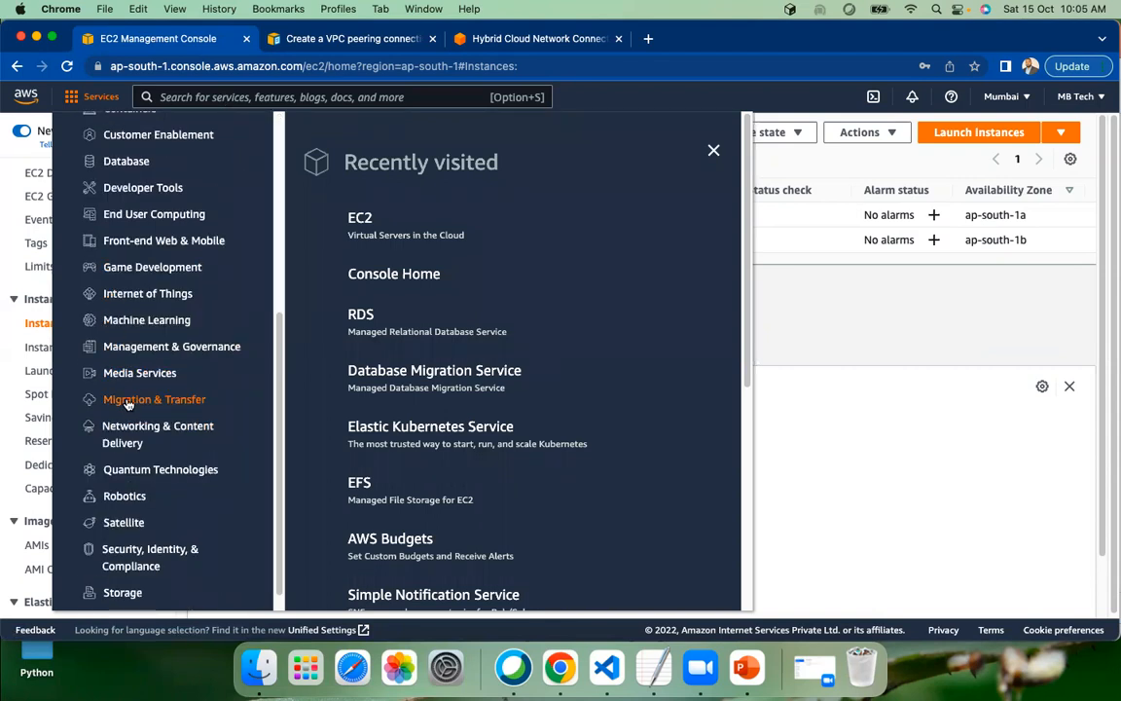
scroll(125, 340, "down", 1)
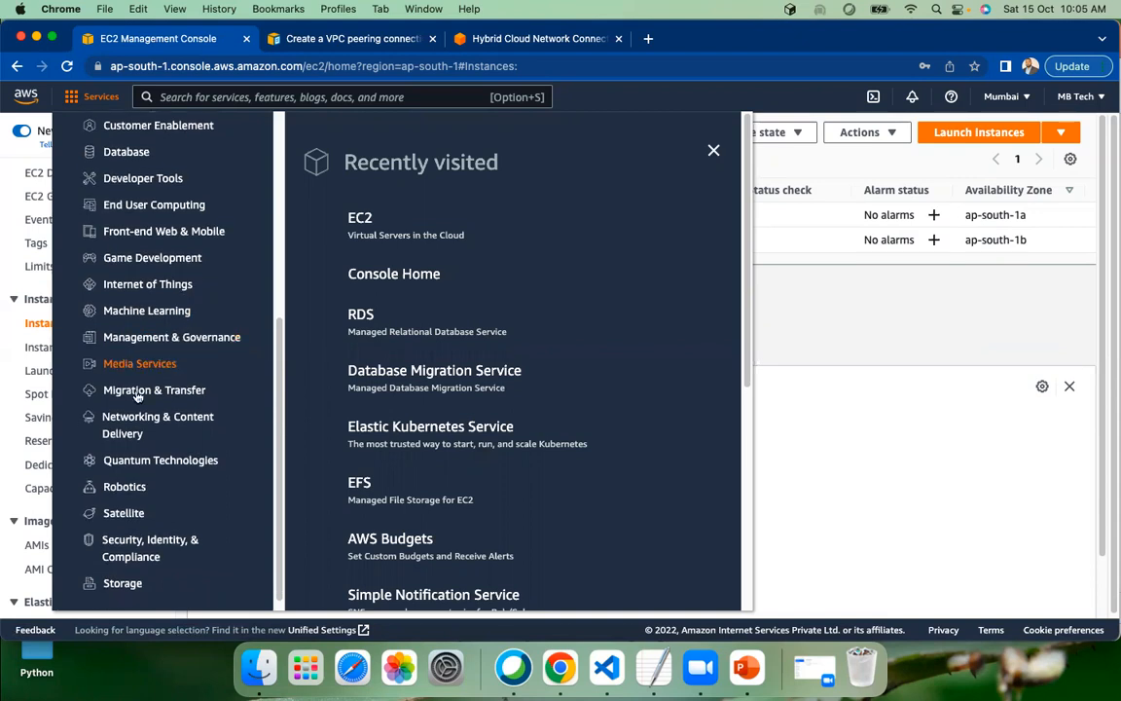
left_click(140, 422)
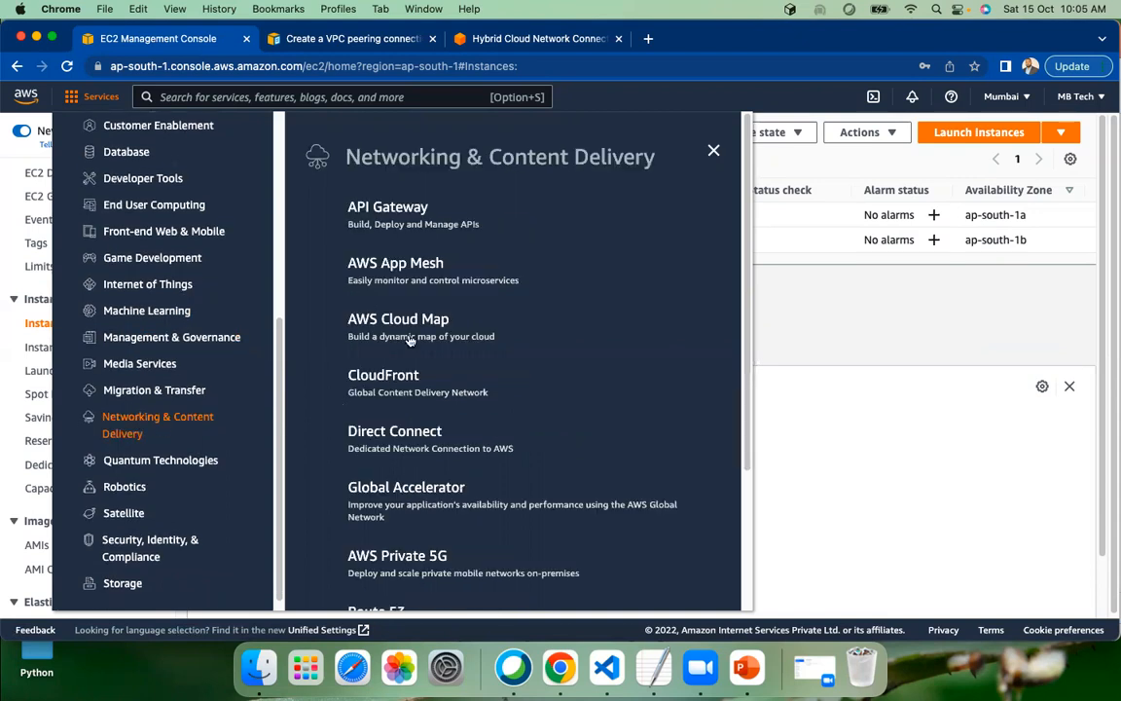
scroll(390, 275, "down", 2)
scroll(432, 334, "down", 2)
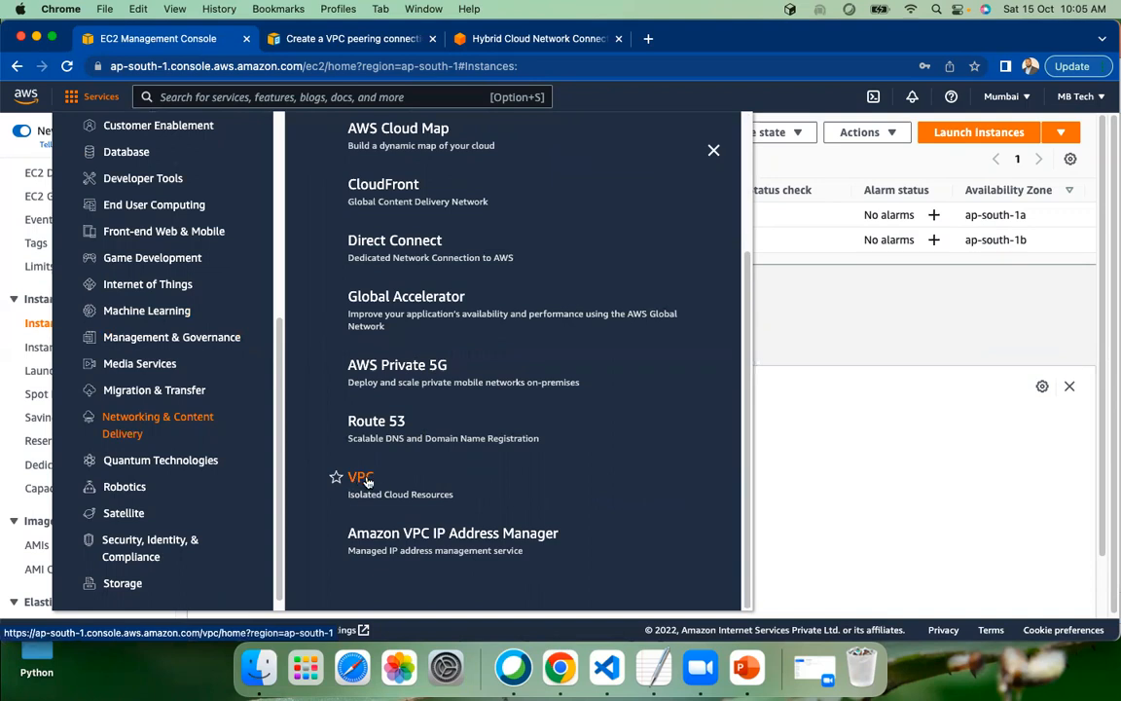
left_click(361, 478)
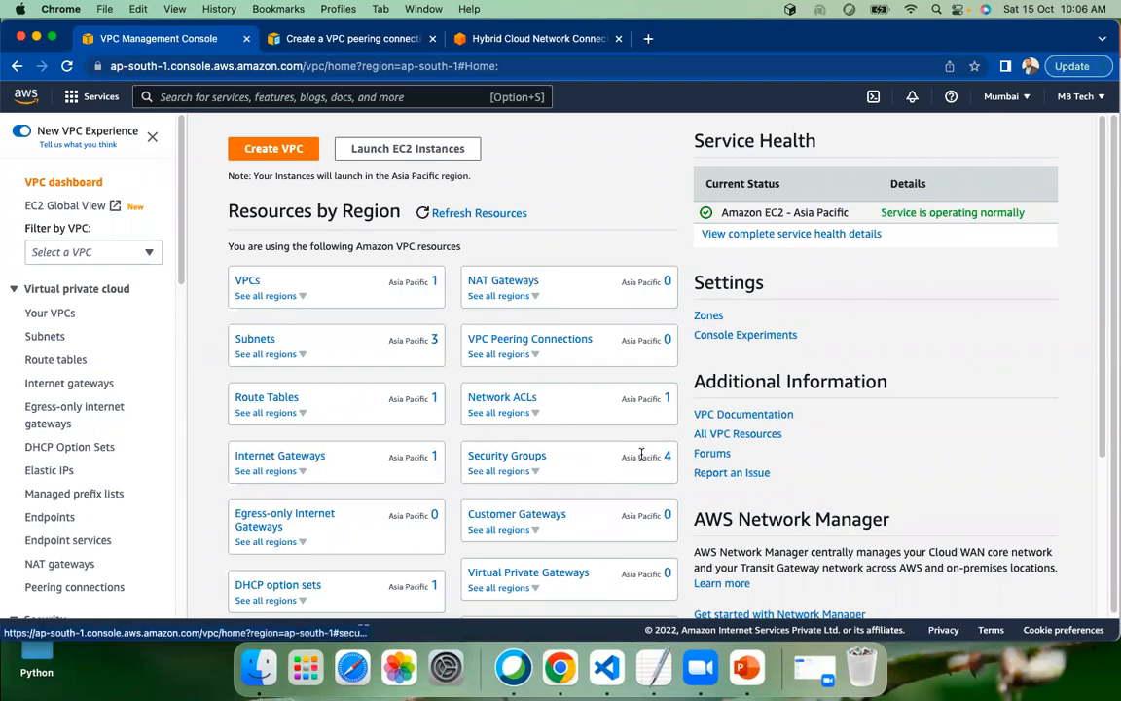
Review the VPC resources by region on the VPC dashboard, from VPCs and subnets down to endpoint services
scroll(602, 443, "down", 1)
scroll(601, 443, "down", 5)
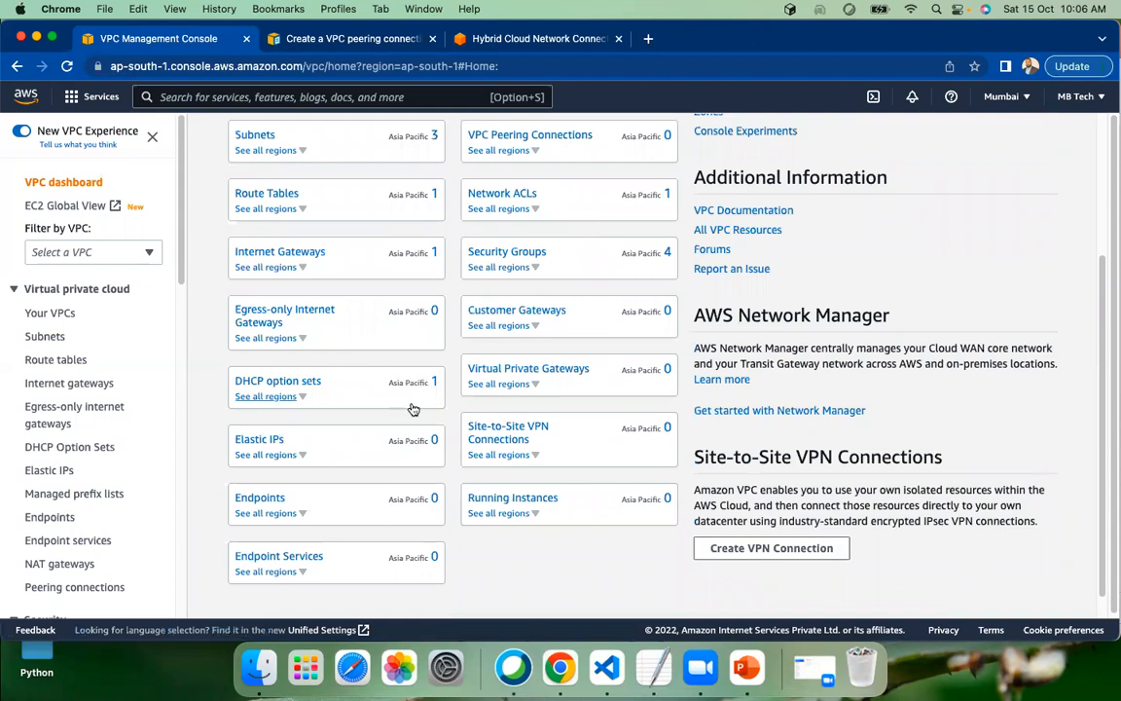
scroll(411, 412, "up", 1)
scroll(399, 403, "up", 3)
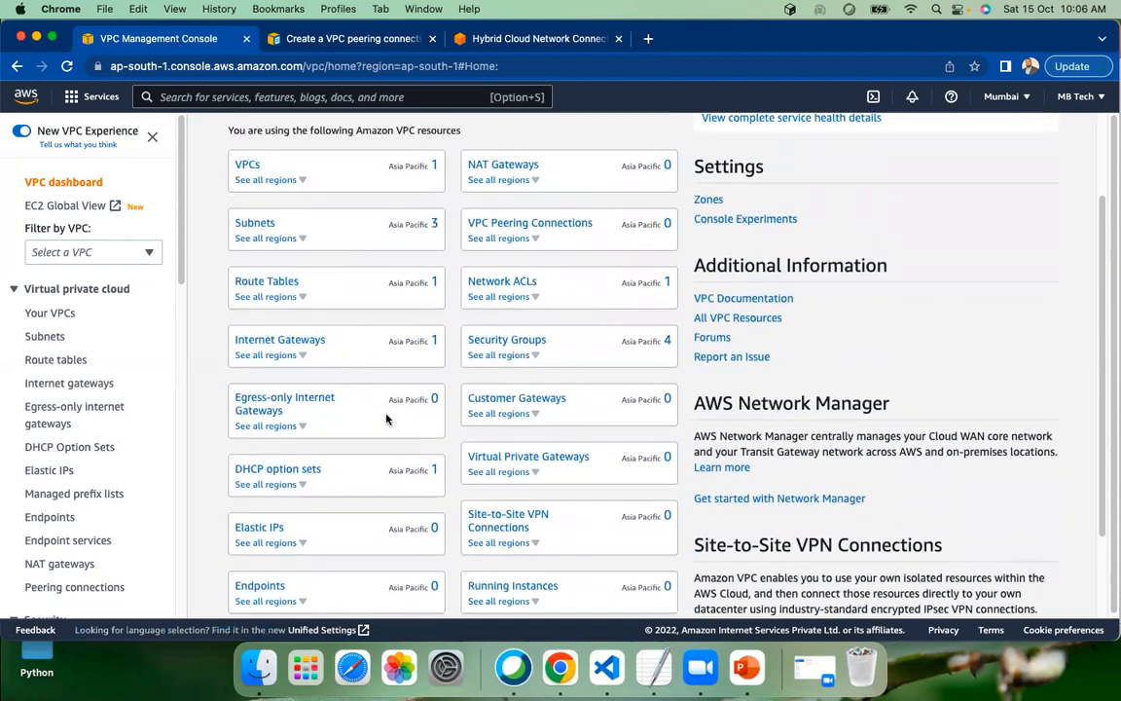
scroll(386, 404, "down", 5)
scroll(388, 425, "up", 4)
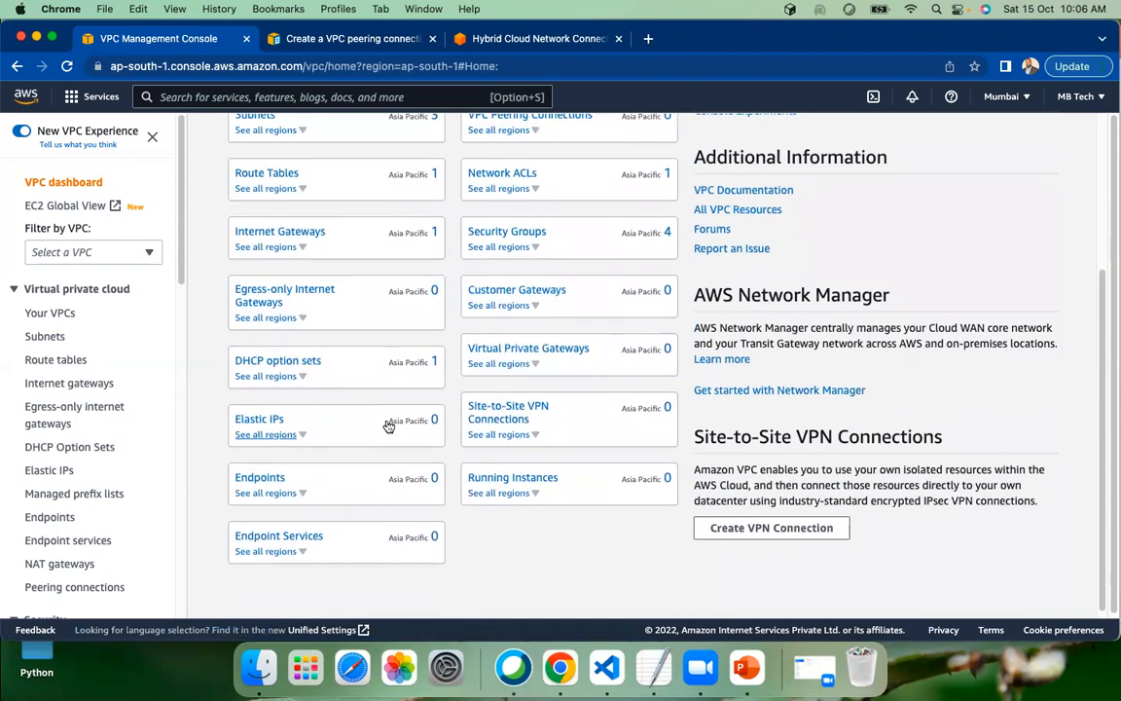
scroll(387, 425, "up", 4)
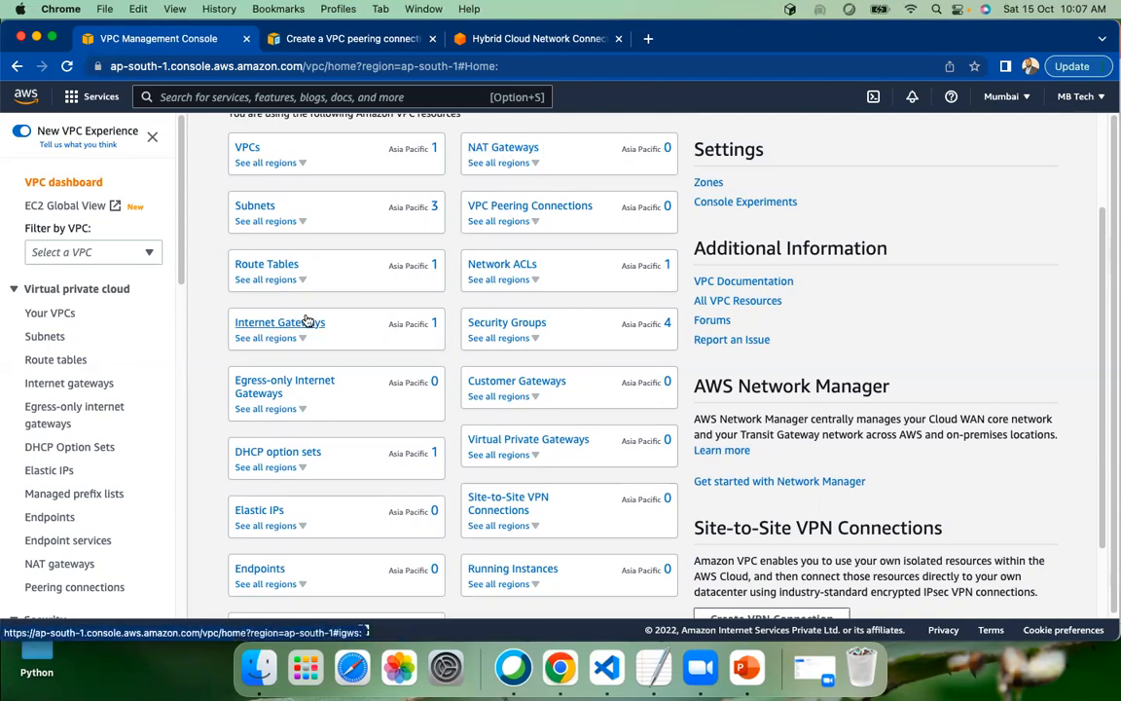
scroll(268, 313, "up", 2)
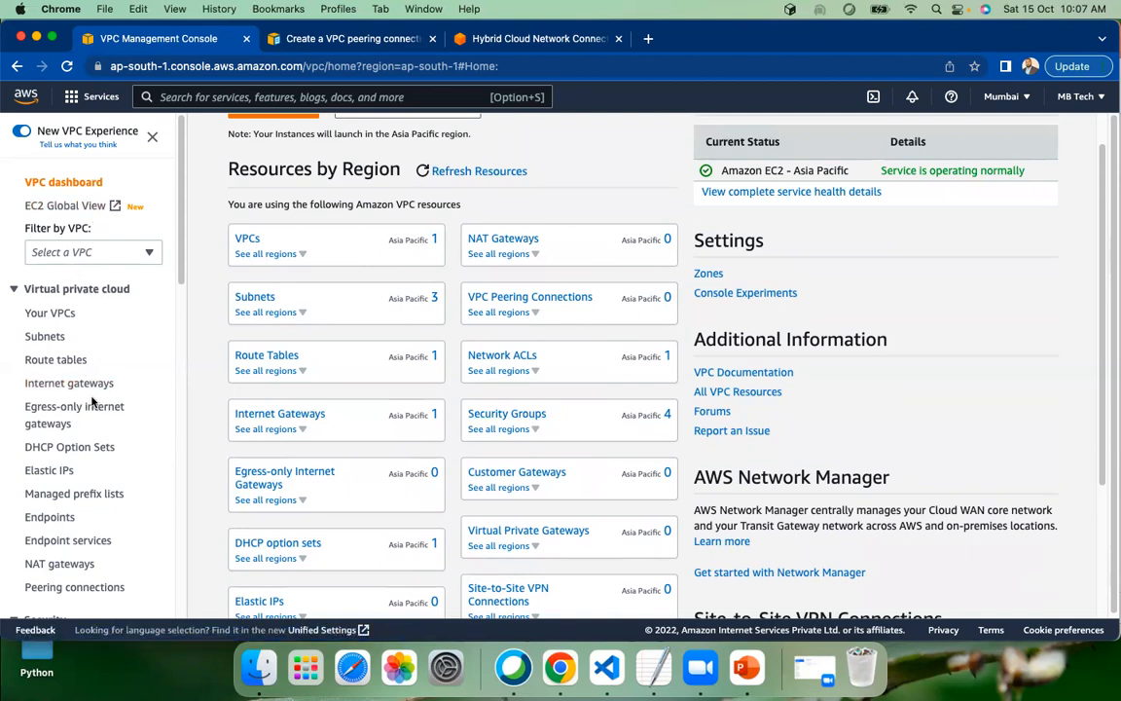
Open the list of VPC security groups, select the default group and look through its columns
scroll(66, 378, "down", 2)
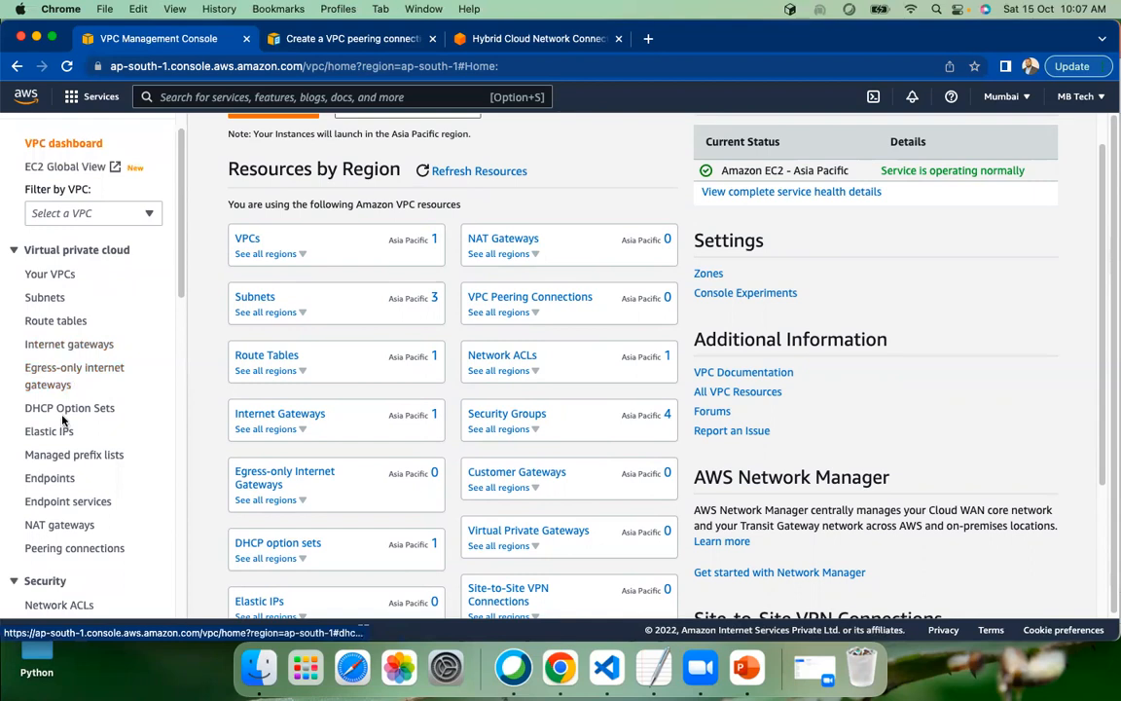
scroll(65, 420, "down", 5)
scroll(66, 420, "down", 2)
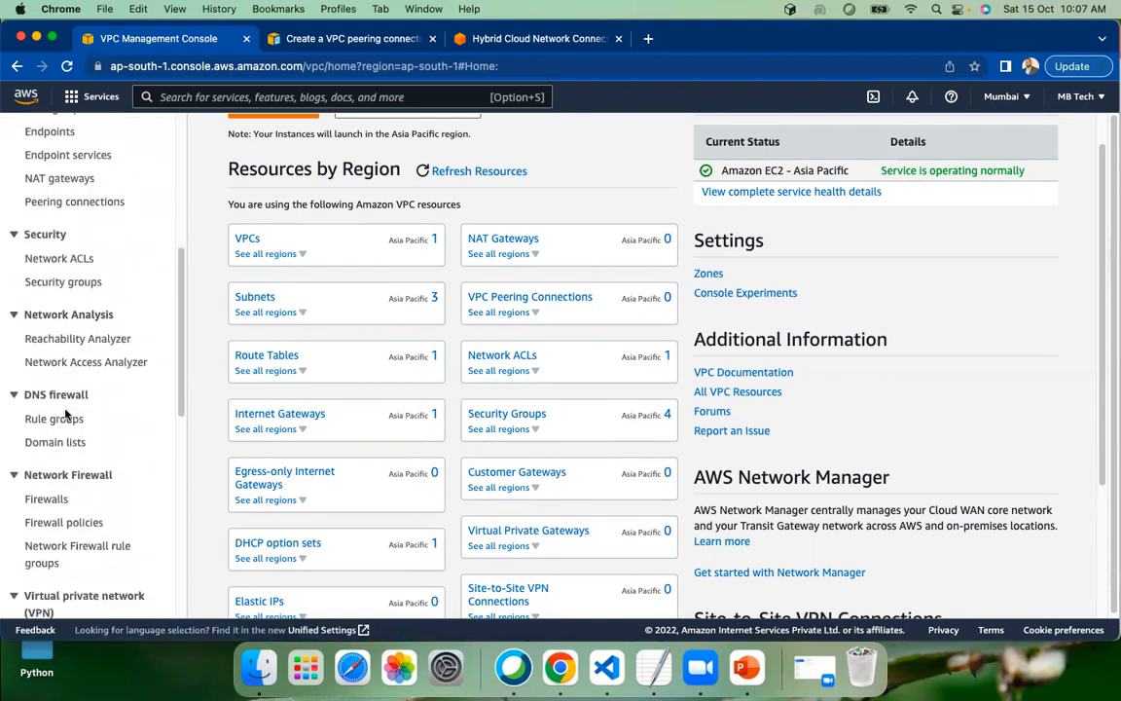
left_click(65, 282)
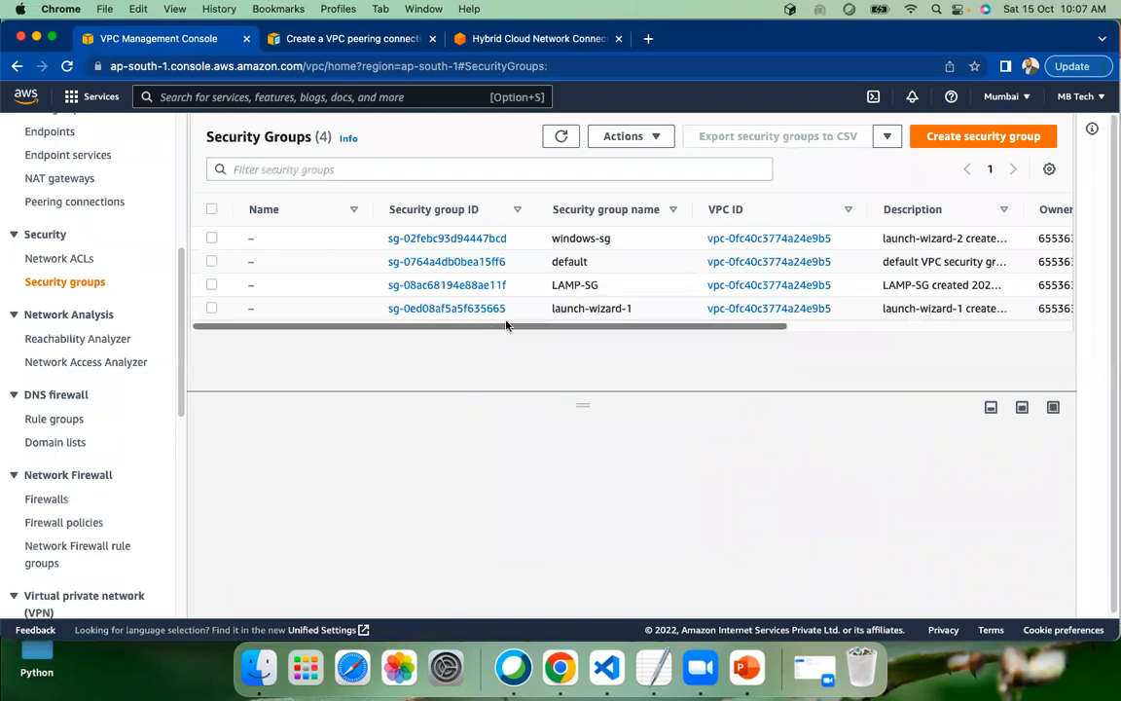
left_click_drag(553, 262, 593, 266)
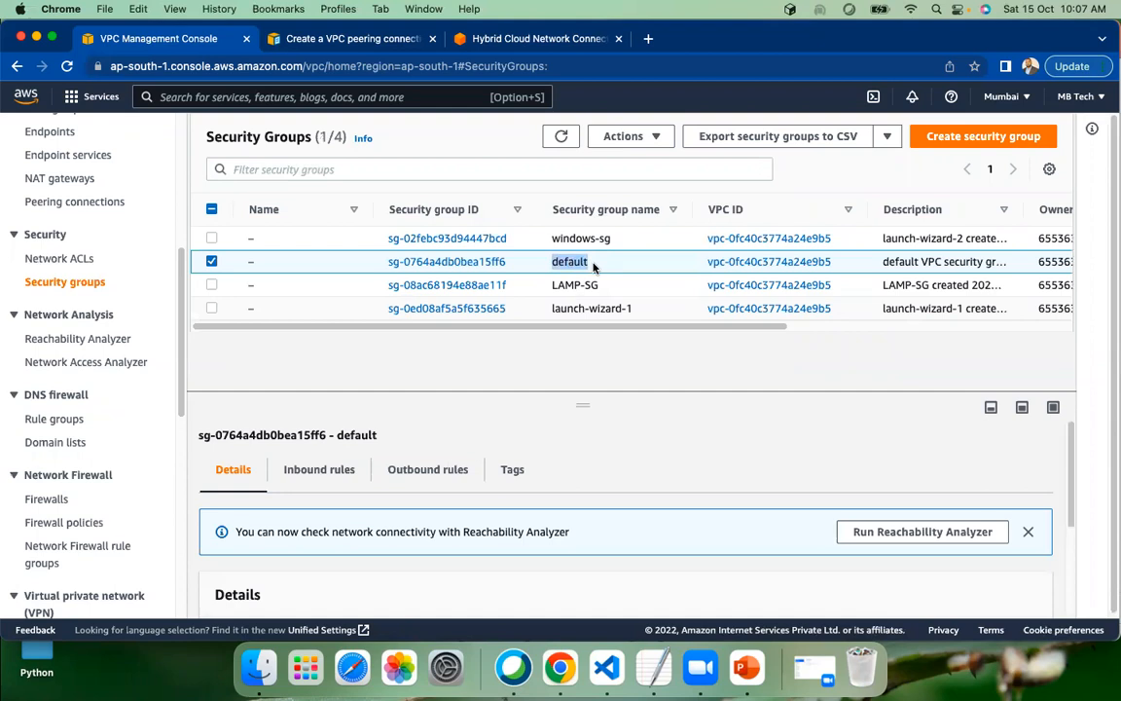
left_click_drag(559, 331, 833, 355)
left_click_drag(904, 332, 636, 330)
Return to the VPC dashboard and start creating a new VPC
scroll(47, 274, "up", 5)
scroll(47, 273, "up", 3)
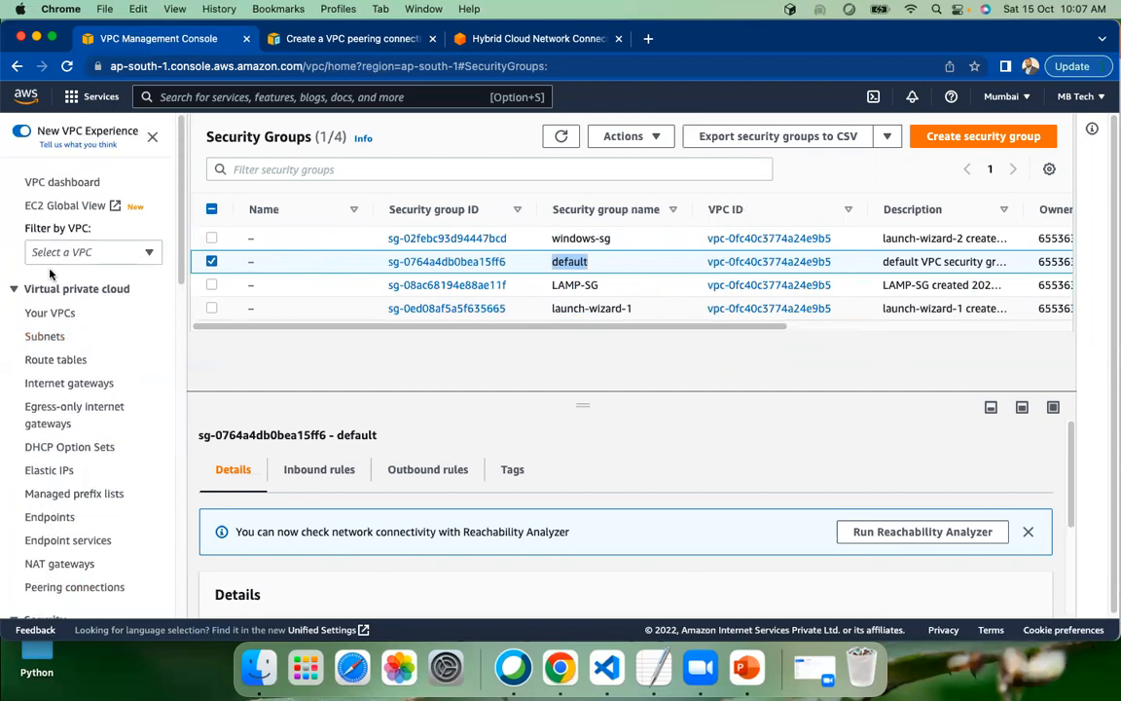
left_click(58, 182)
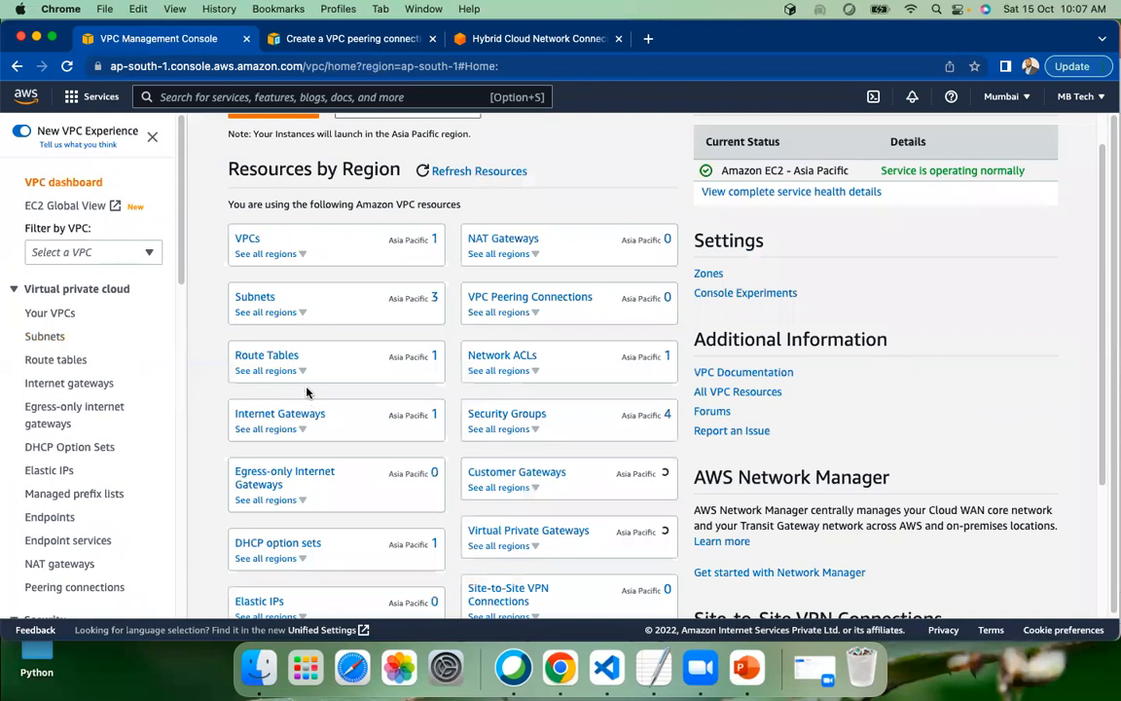
scroll(275, 347, "up", 1)
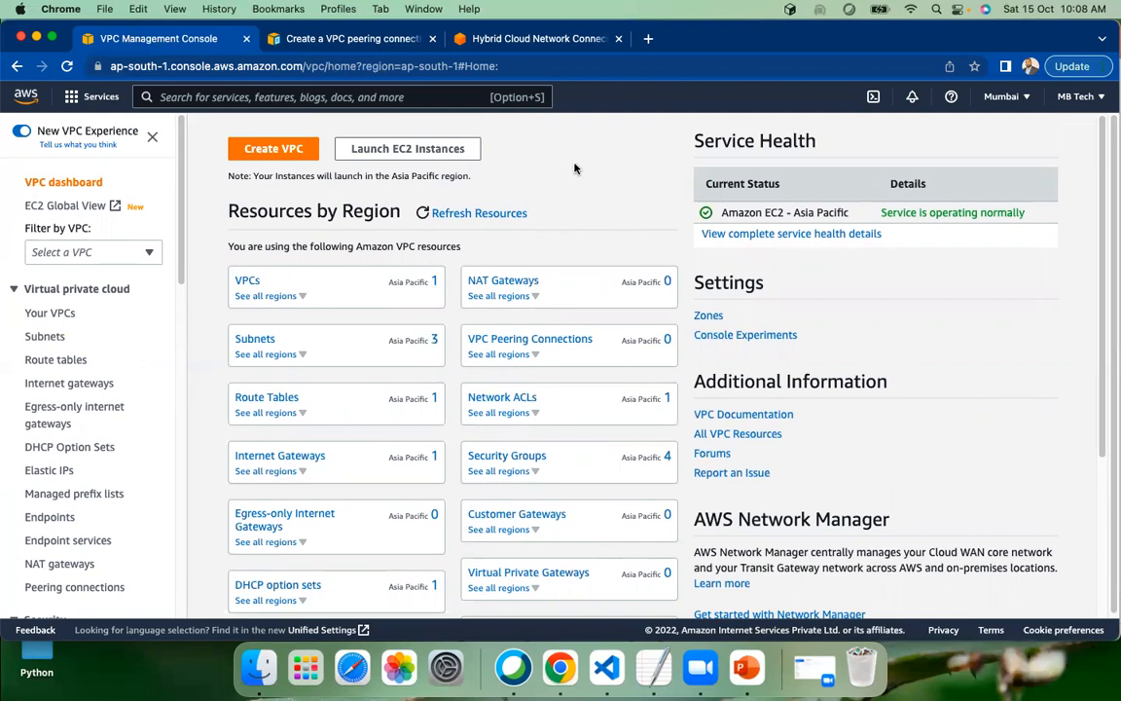
left_click(273, 151)
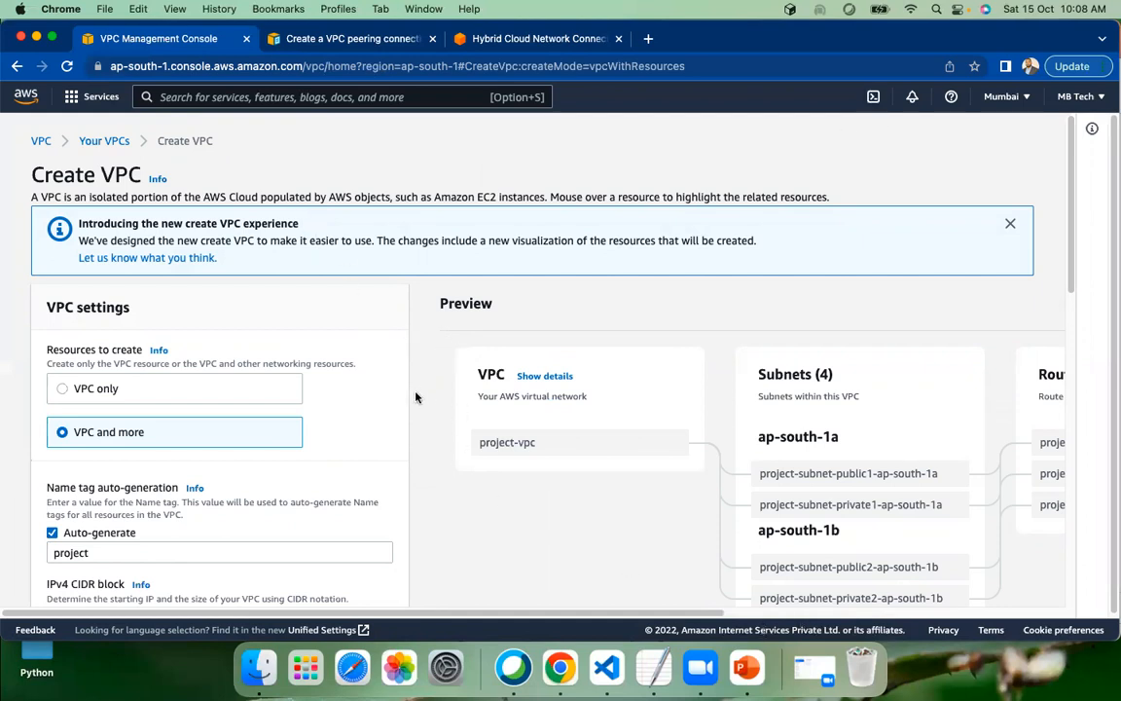
Examine the VPC and more settings and the resource preview in the VPC creation form
scroll(453, 438, "down", 2)
scroll(455, 439, "down", 10)
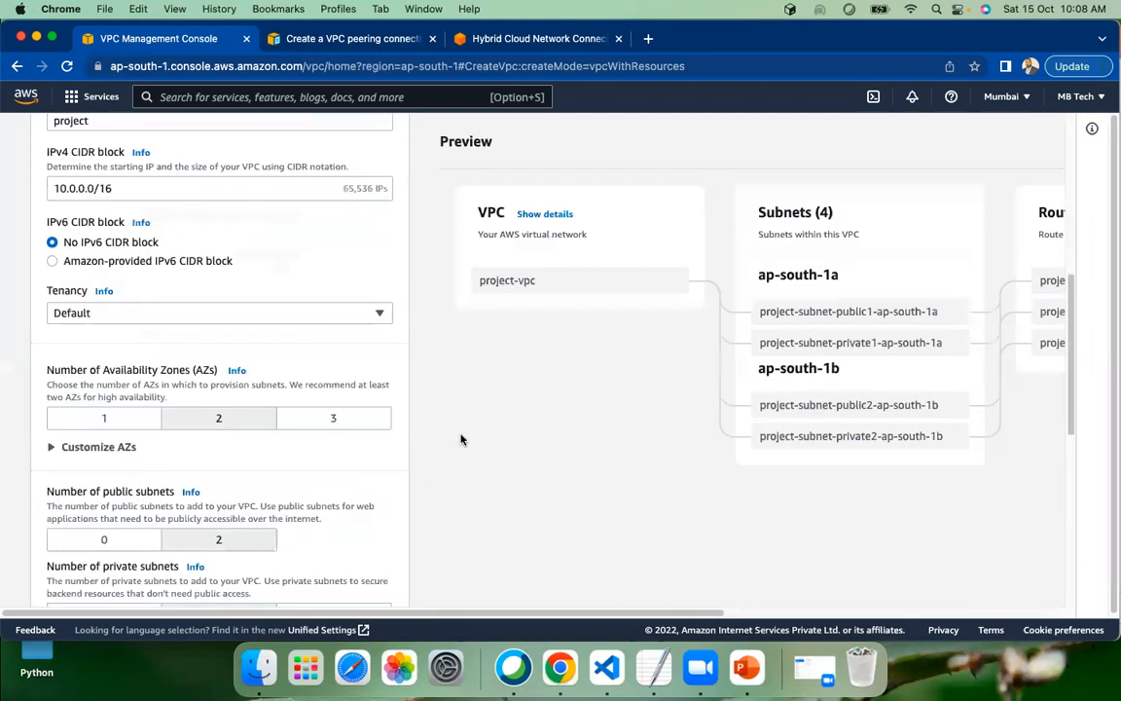
scroll(460, 439, "up", 10)
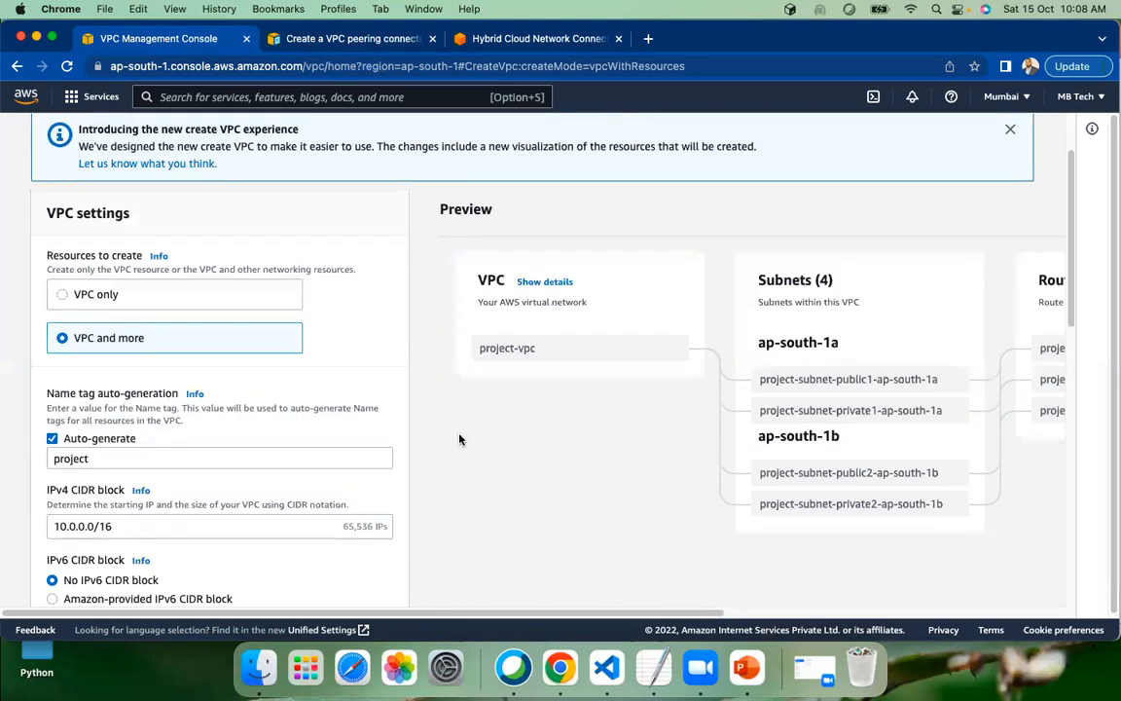
scroll(457, 438, "down", 4)
scroll(465, 443, "up", 6)
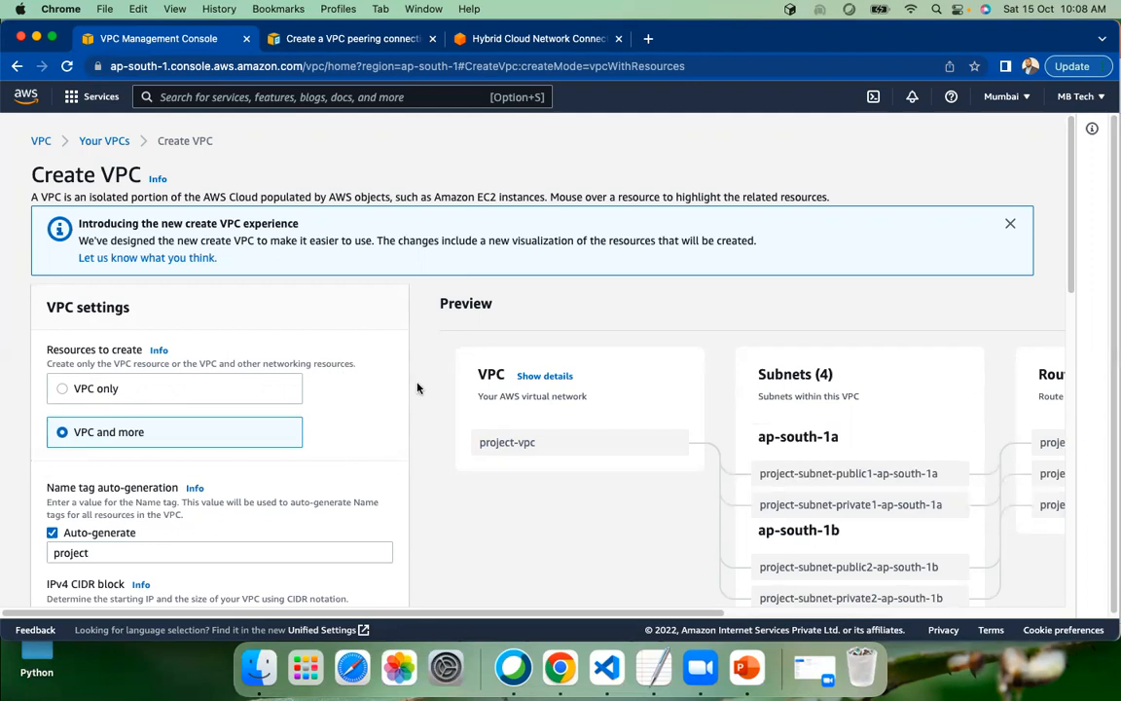
scroll(418, 388, "down", 2)
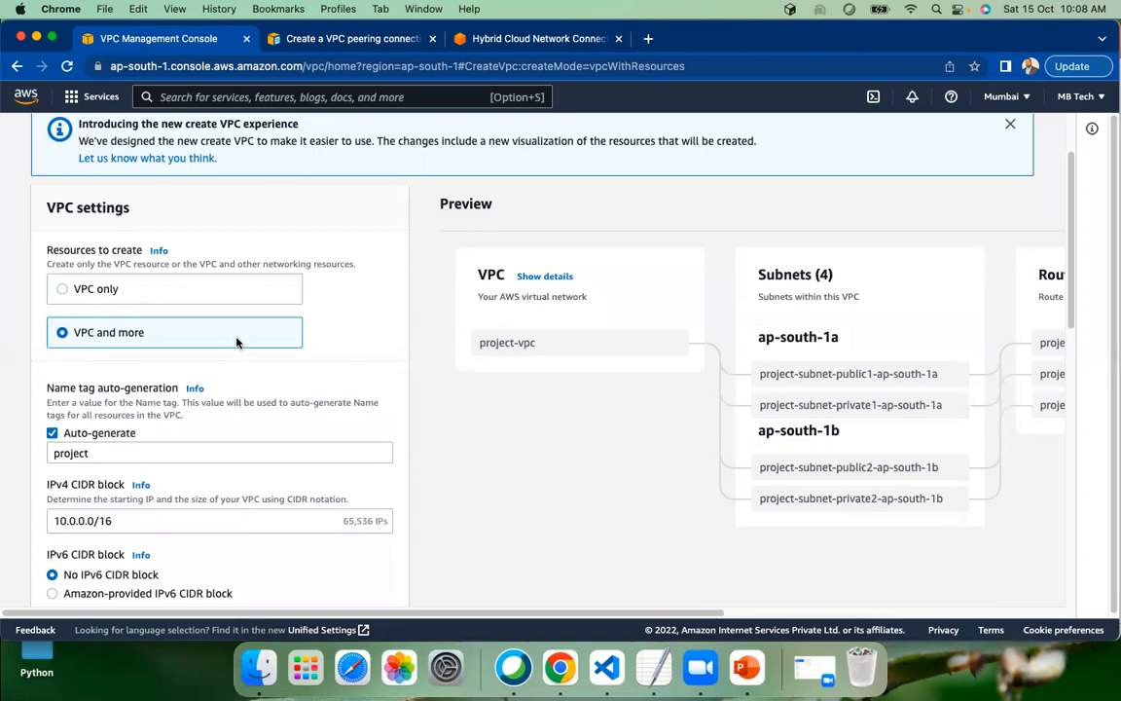
scroll(373, 365, "down", 1)
scroll(373, 364, "down", 1)
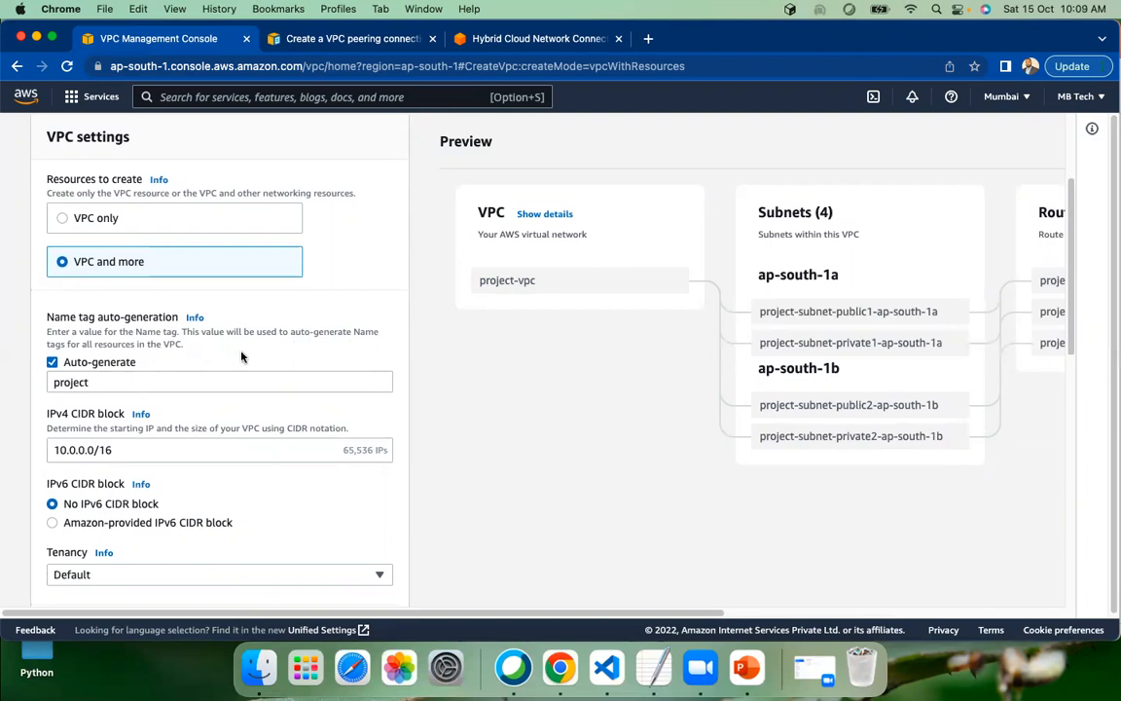
Set the resources to create to VPC only
scroll(242, 357, "up", 2)
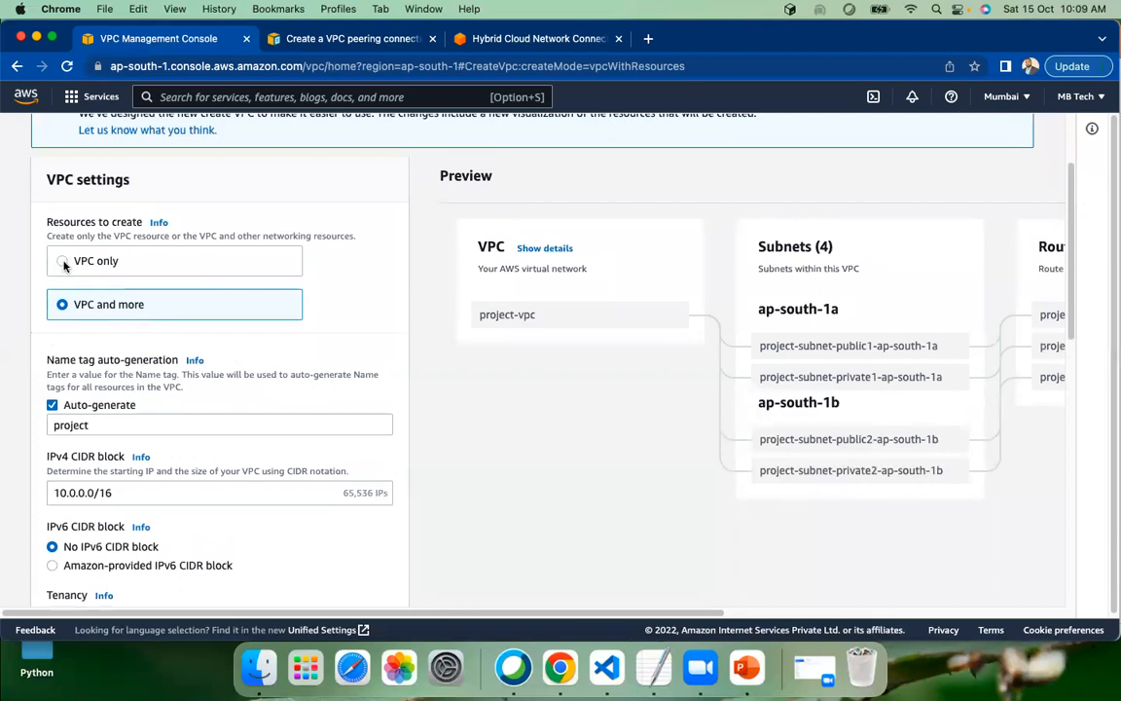
left_click(65, 265)
left_click(61, 259)
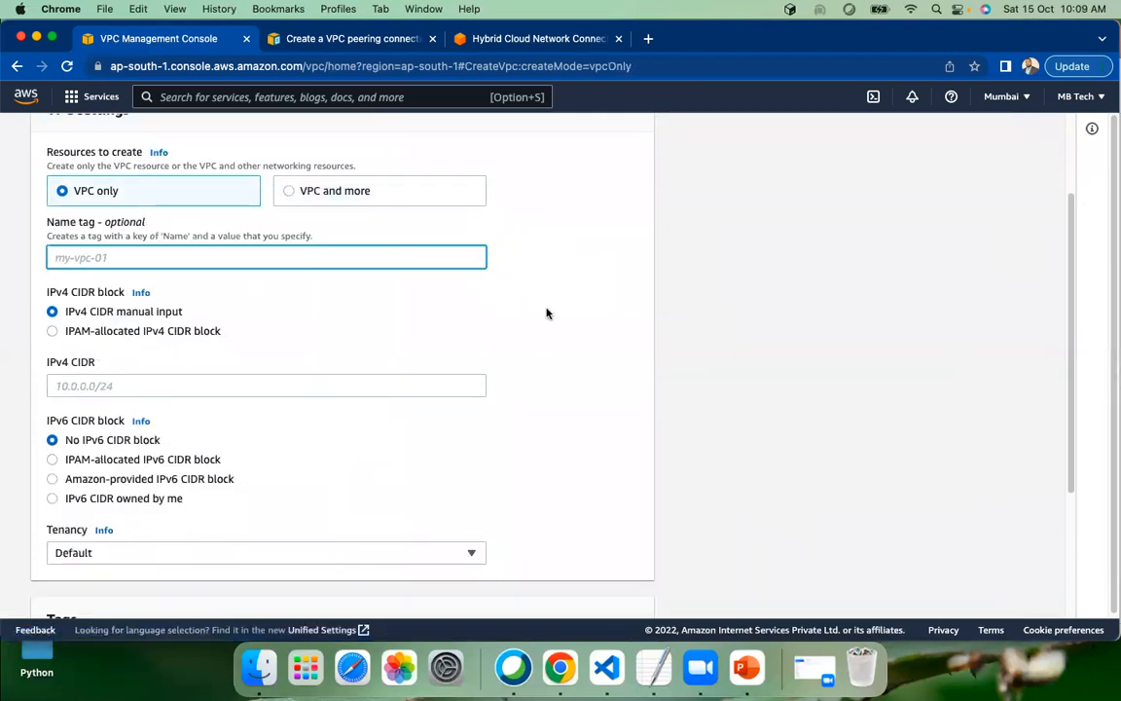
Look over the VPC only settings: name tag, IPv4 and IPv6 CIDR blocks, tenancy and tags
scroll(570, 321, "up", 2)
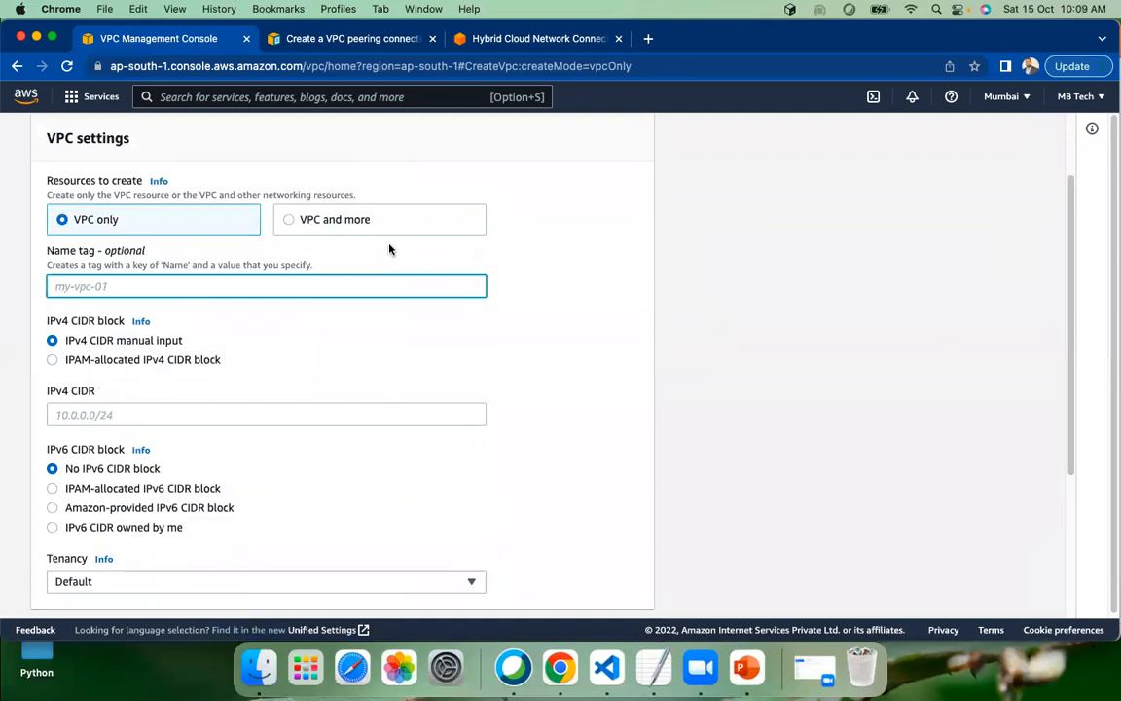
scroll(473, 259, "up", 5)
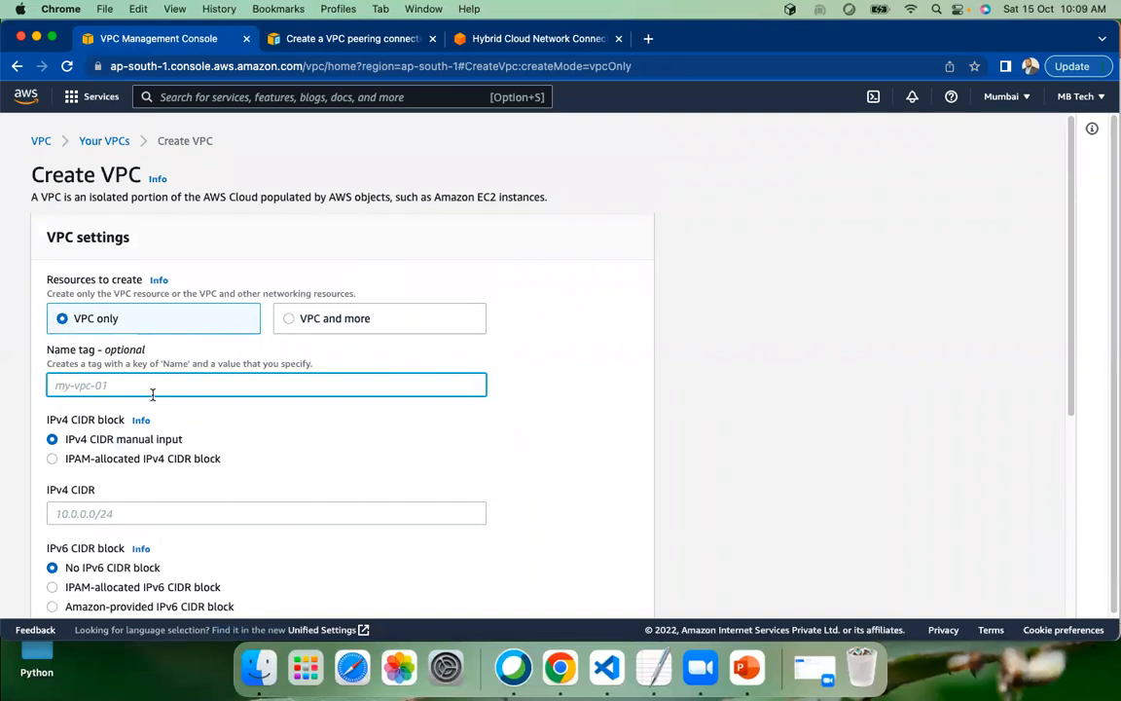
scroll(137, 357, "down", 6)
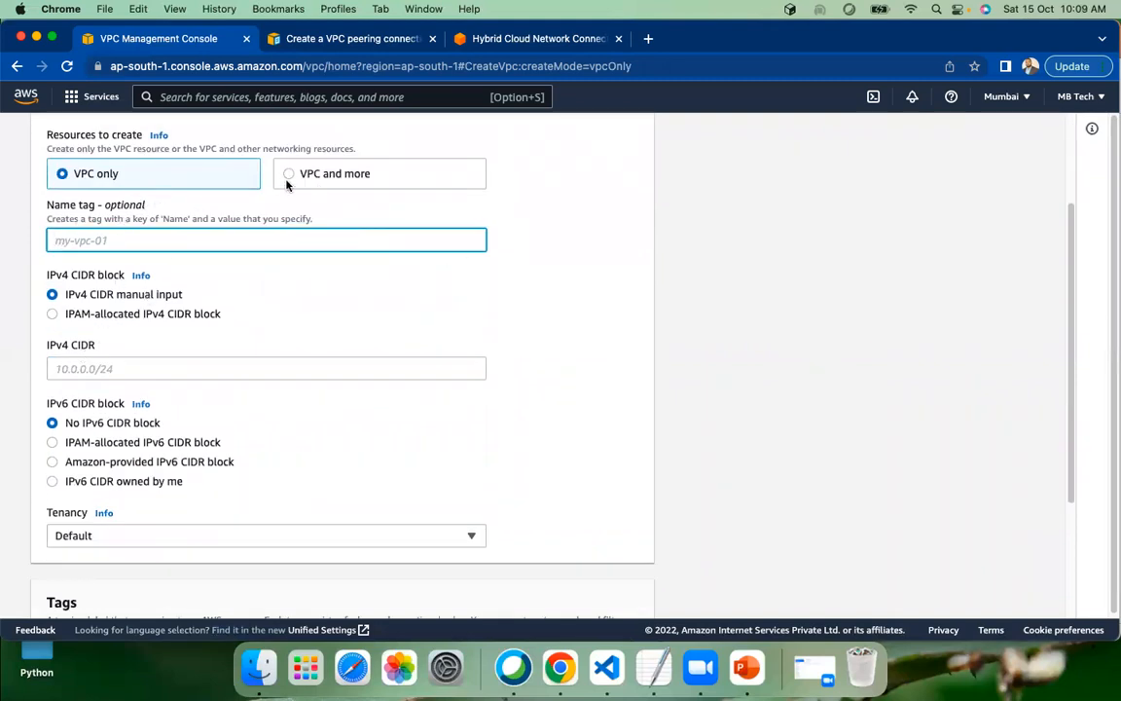
scroll(407, 280, "down", 5)
scroll(407, 280, "down", 2)
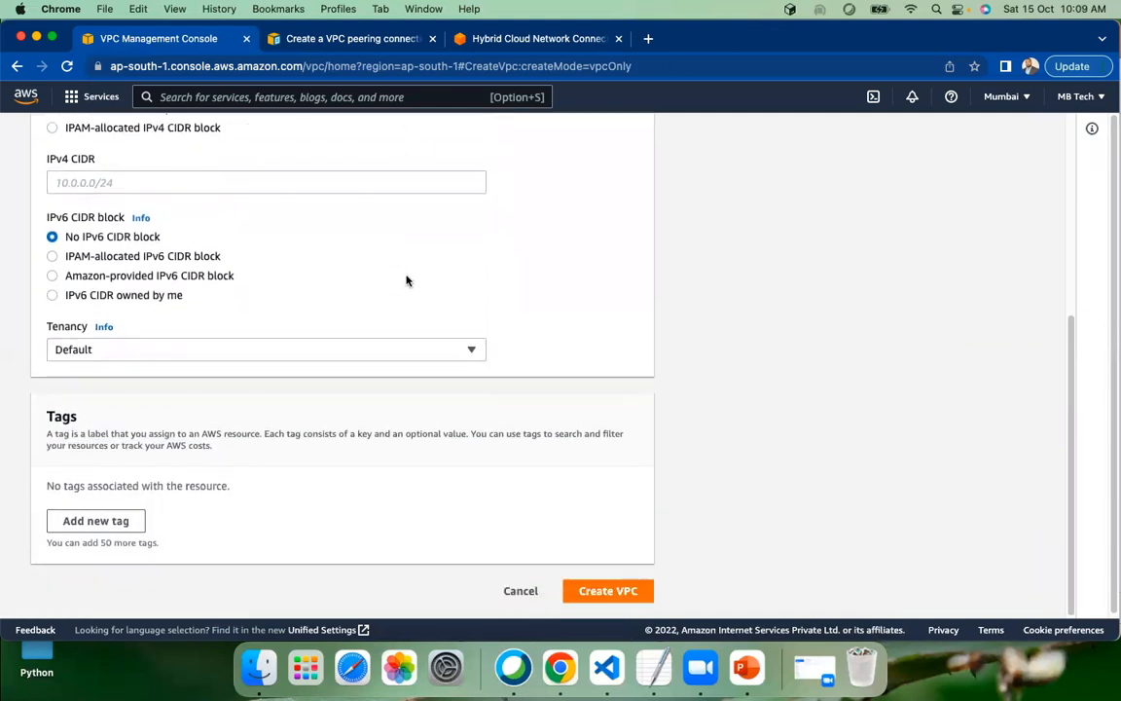
scroll(407, 281, "up", 5)
scroll(408, 284, "up", 3)
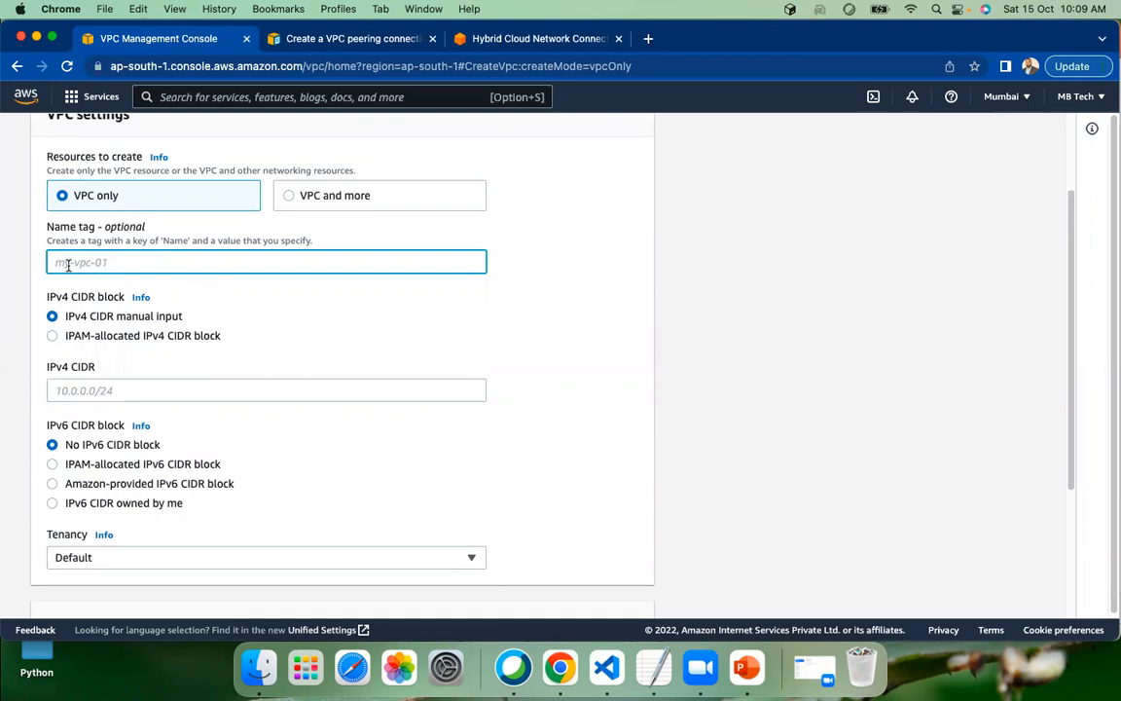
Name the VPC myCustomVPC and set its IPv4 CIDR to 10.0.0.0/16
type("myCustomVPC")
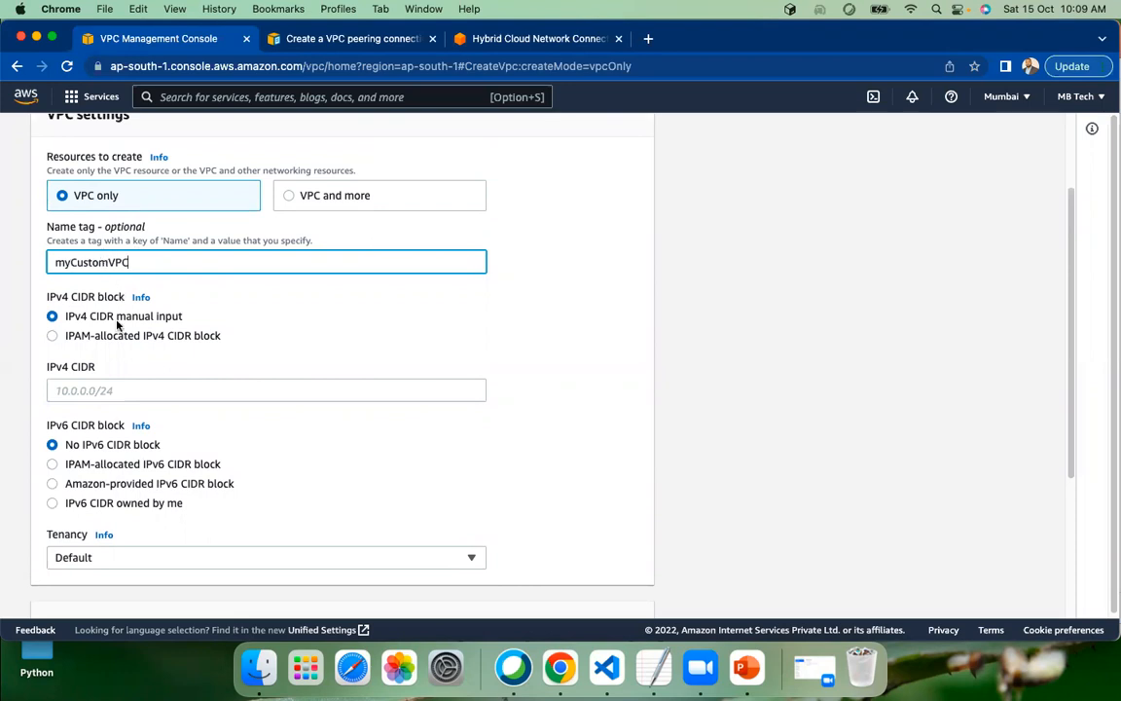
left_click(59, 390)
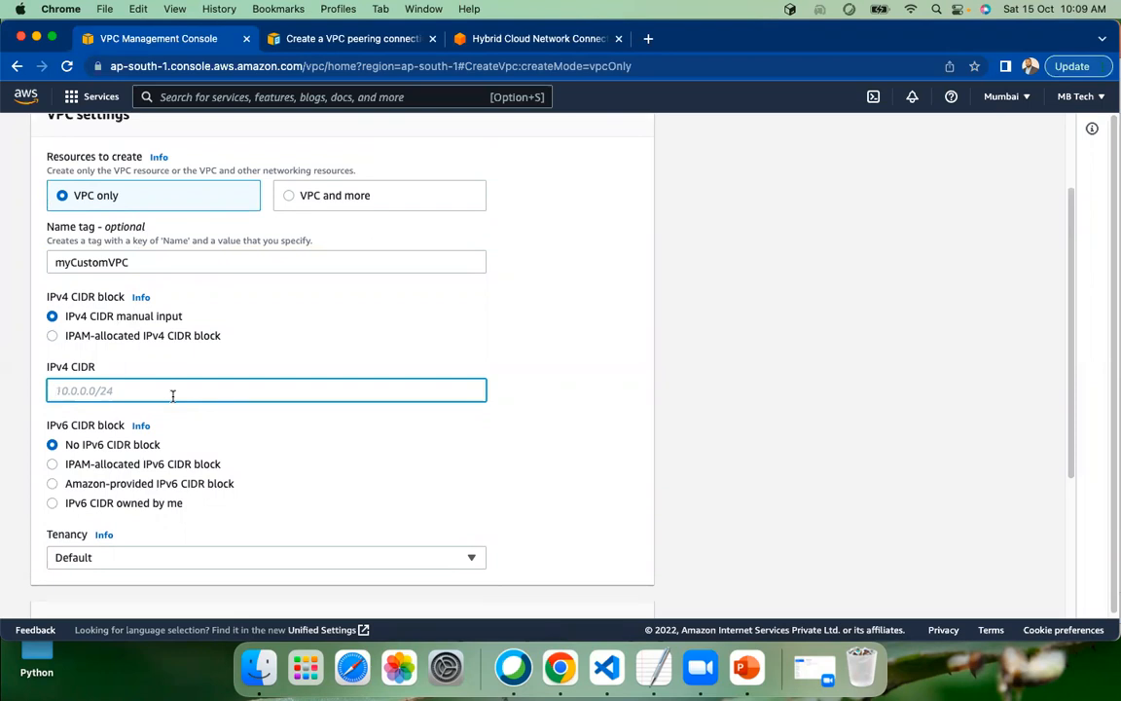
type("10.0.0.0/16")
Look through the AWS bookmarks folder in a new browser tab for a page on VPC CIDR ranges
left_click(649, 39)
left_click(184, 91)
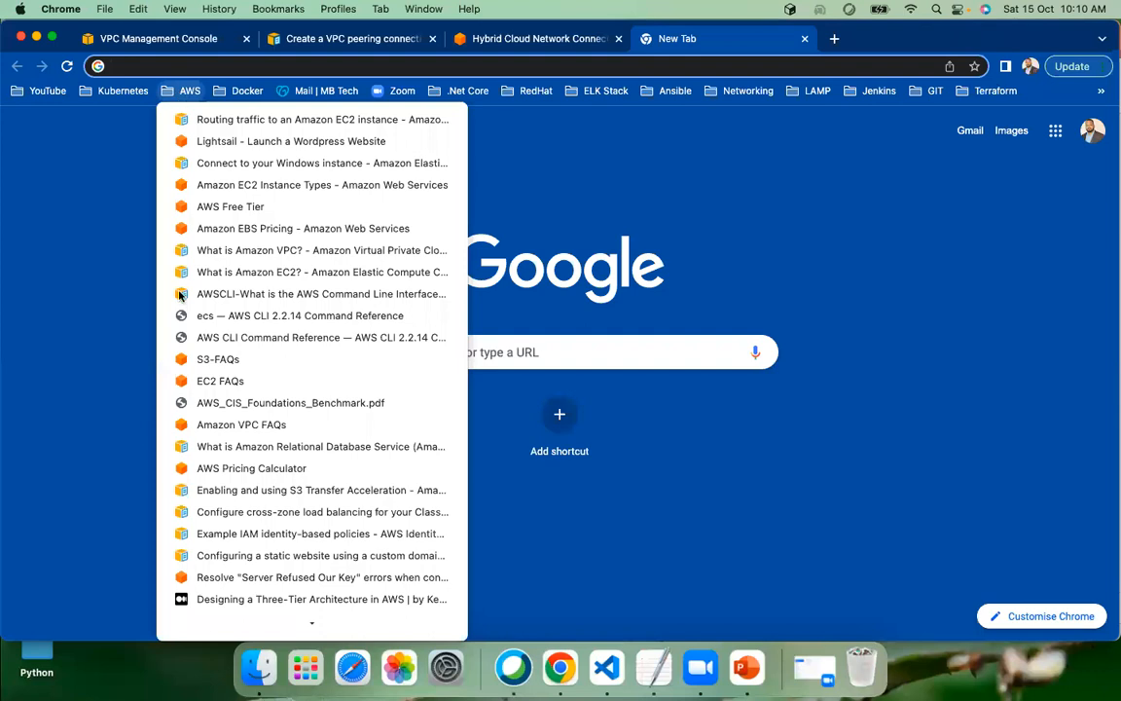
scroll(312, 360, "down", 10)
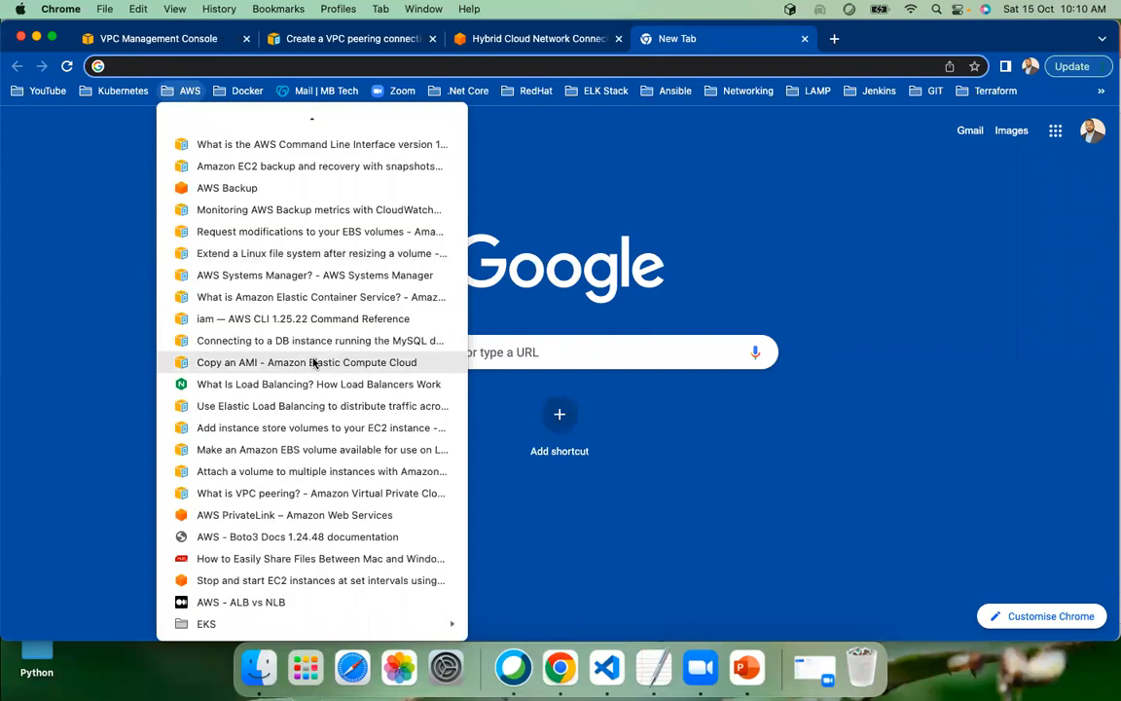
scroll(261, 487, "up", 2)
scroll(278, 491, "down", 2)
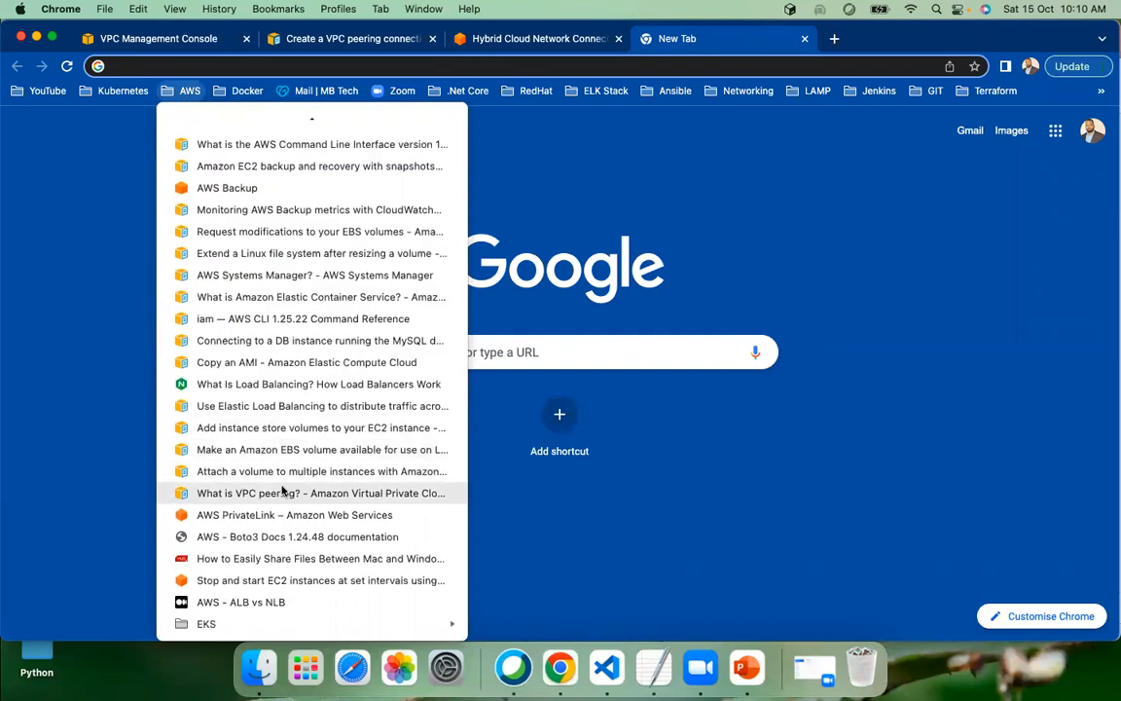
scroll(281, 489, "up", 4)
scroll(294, 508, "up", 2)
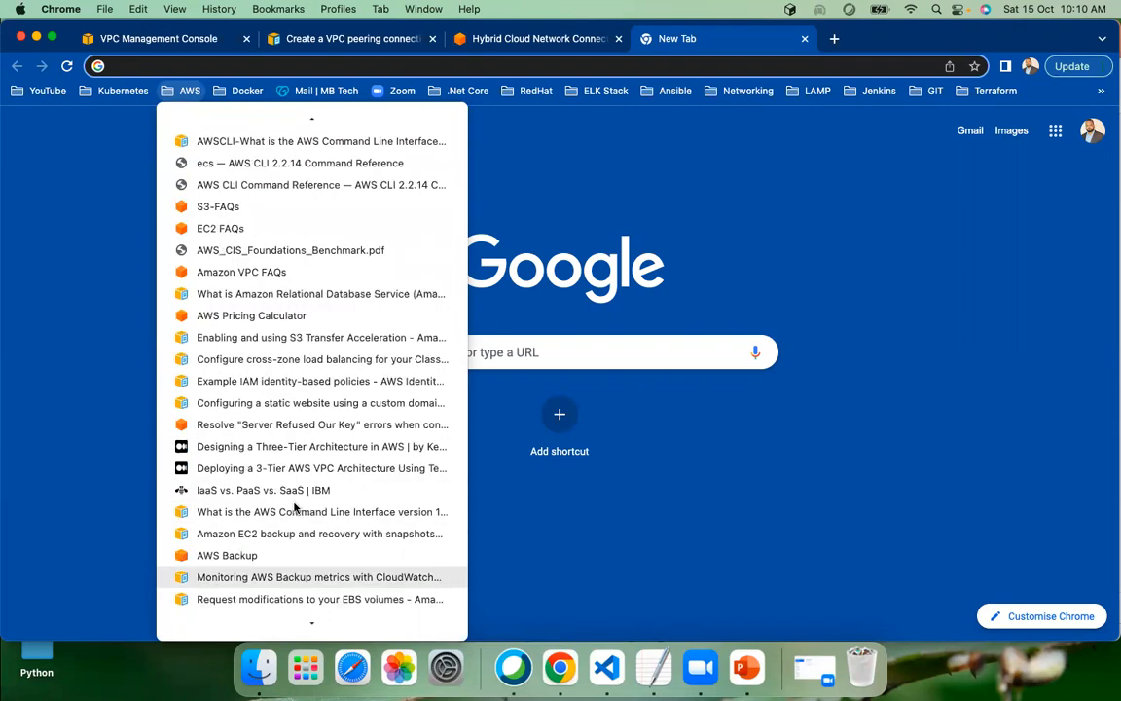
scroll(302, 508, "up", 1)
scroll(303, 503, "up", 2)
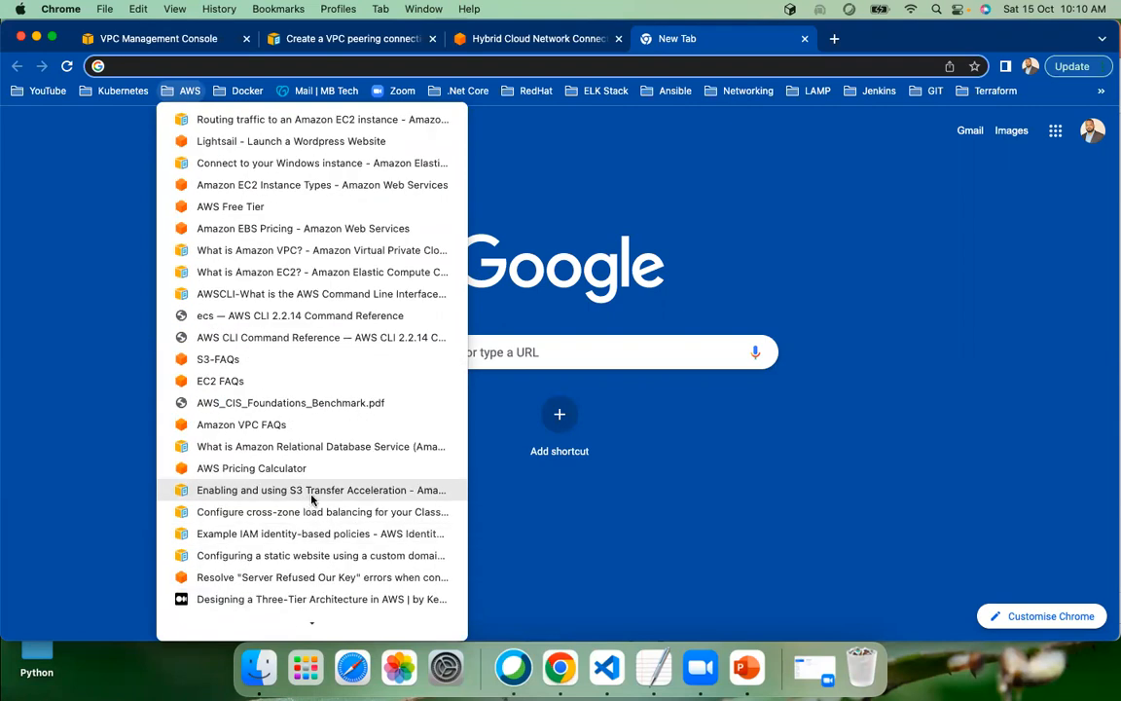
scroll(318, 510, "down", 8)
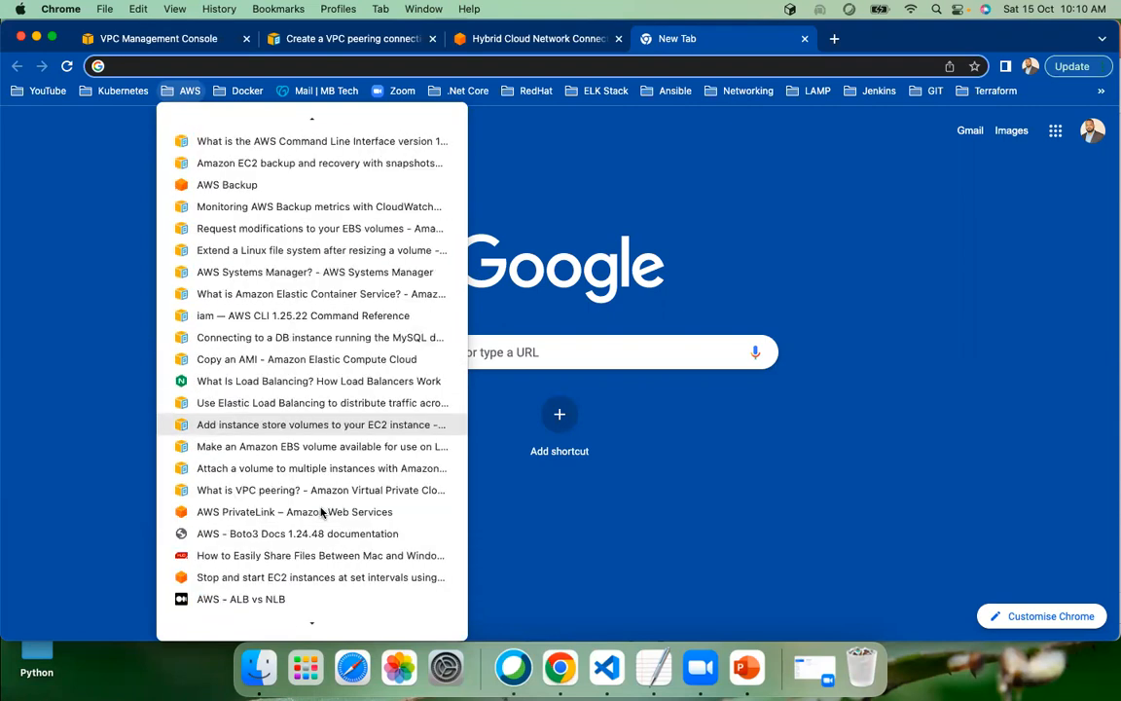
scroll(322, 511, "up", 8)
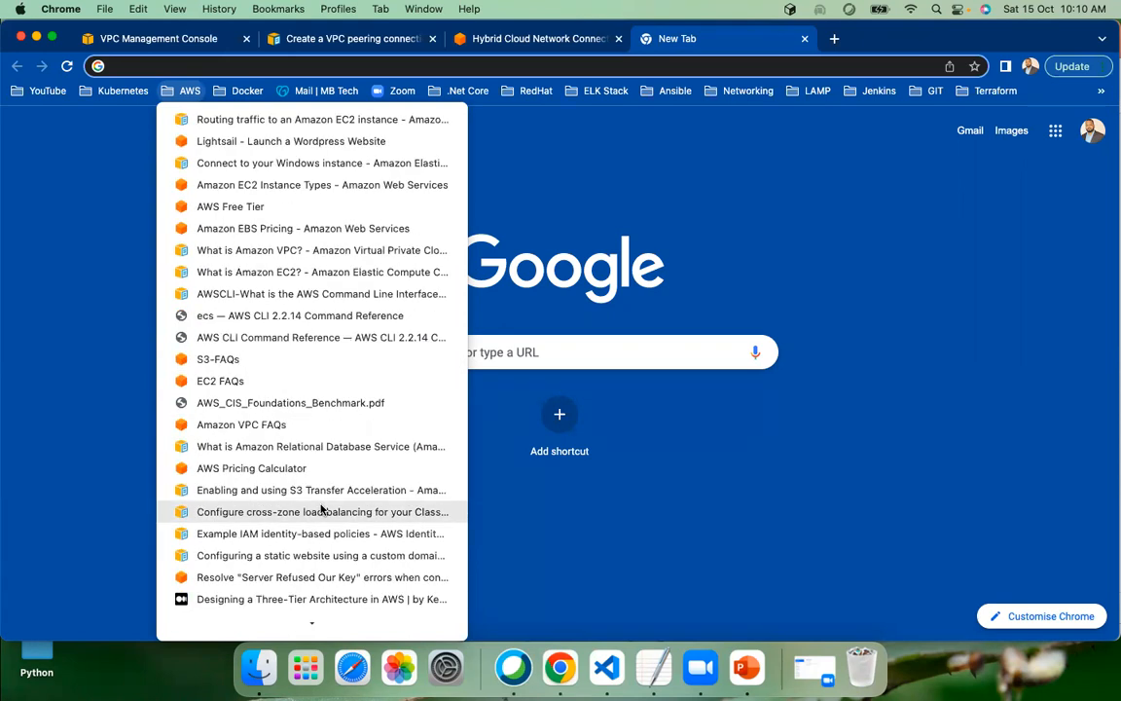
scroll(321, 508, "down", 1)
scroll(321, 508, "up", 1)
scroll(315, 501, "down", 5)
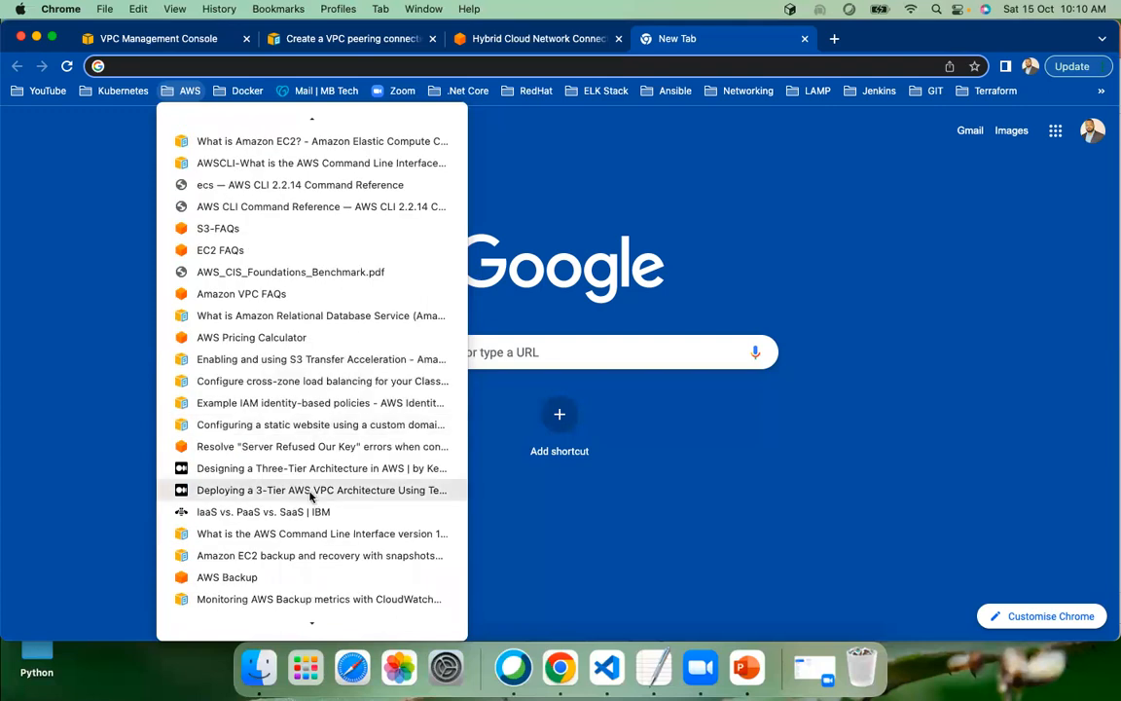
scroll(317, 496, "down", 9)
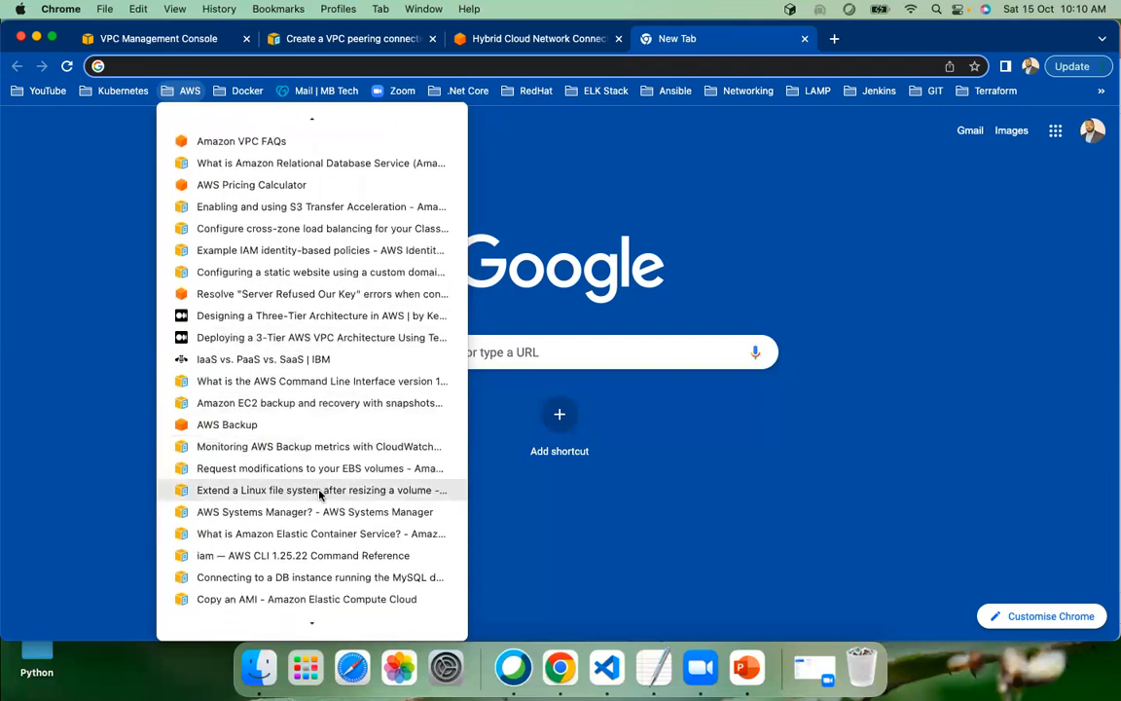
scroll(319, 494, "down", 5)
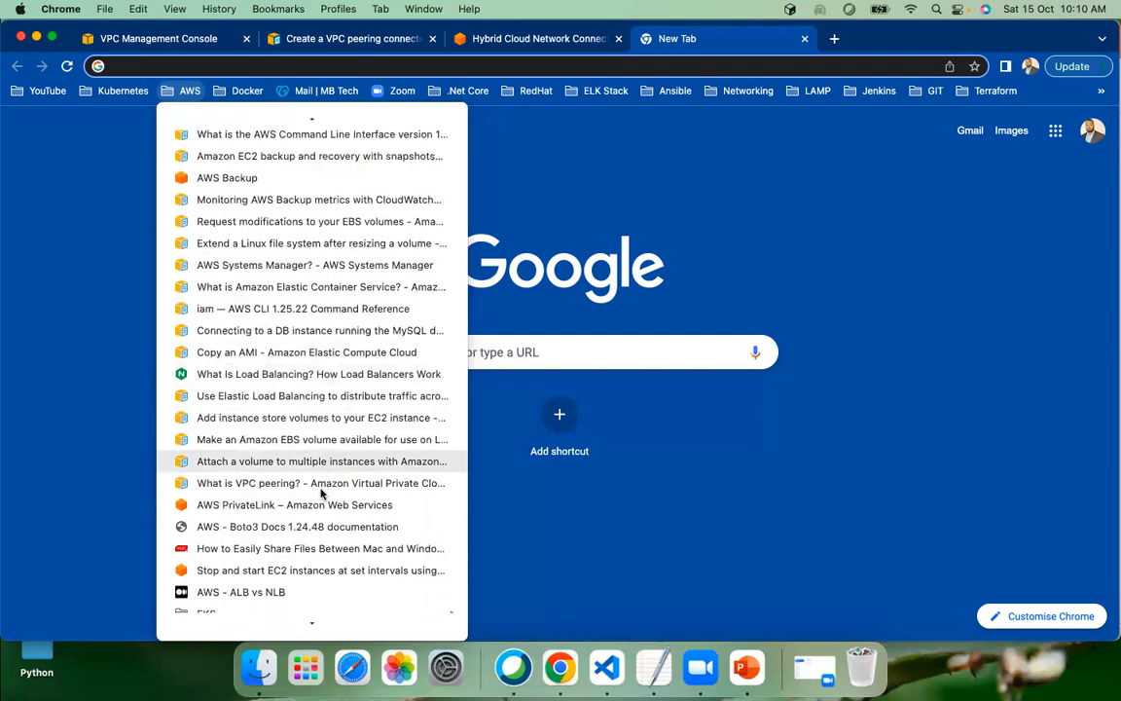
scroll(323, 492, "up", 20)
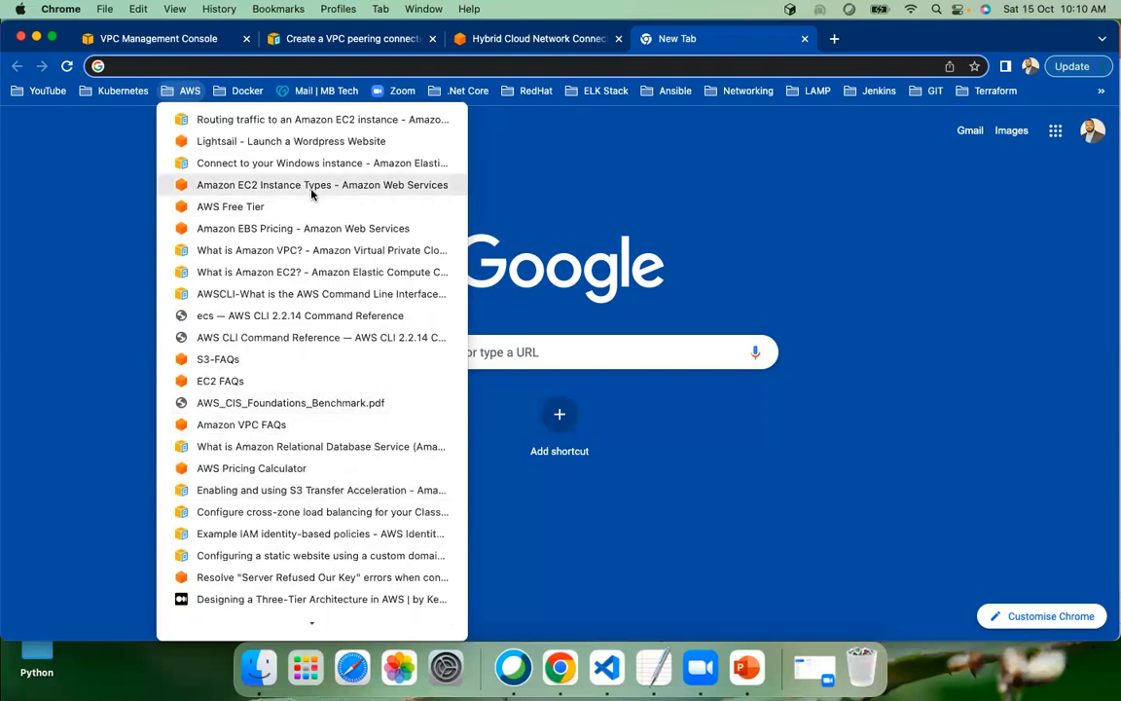
scroll(313, 231, "down", 3)
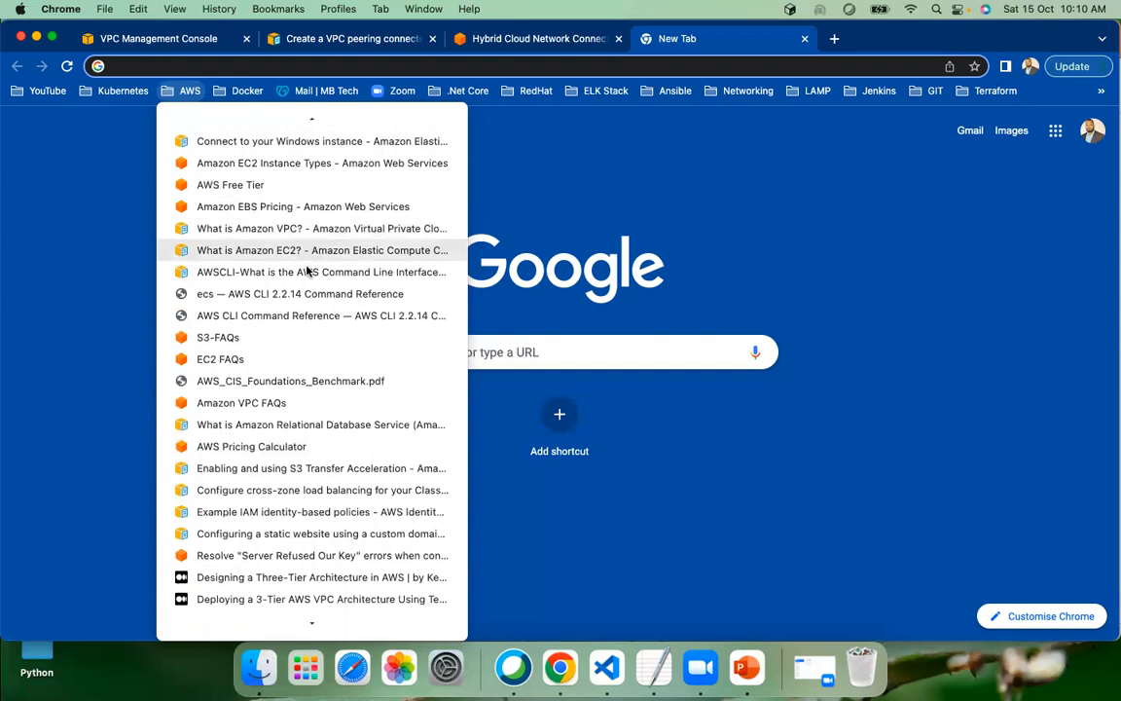
scroll(310, 266, "down", 8)
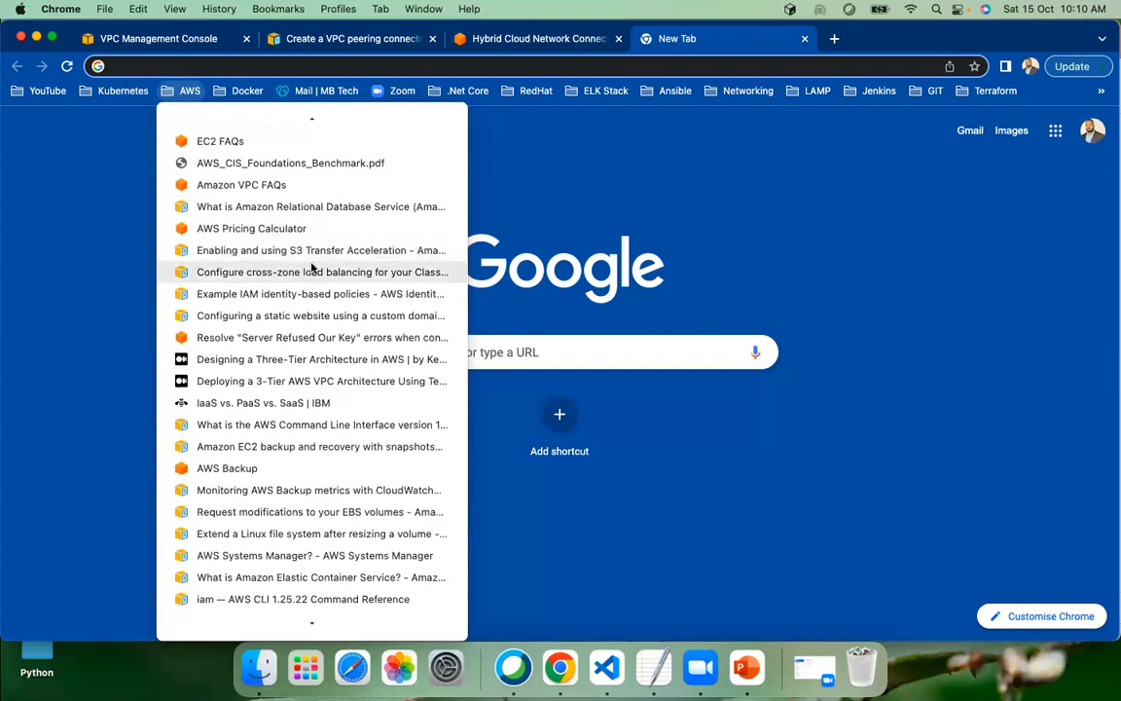
scroll(311, 266, "down", 6)
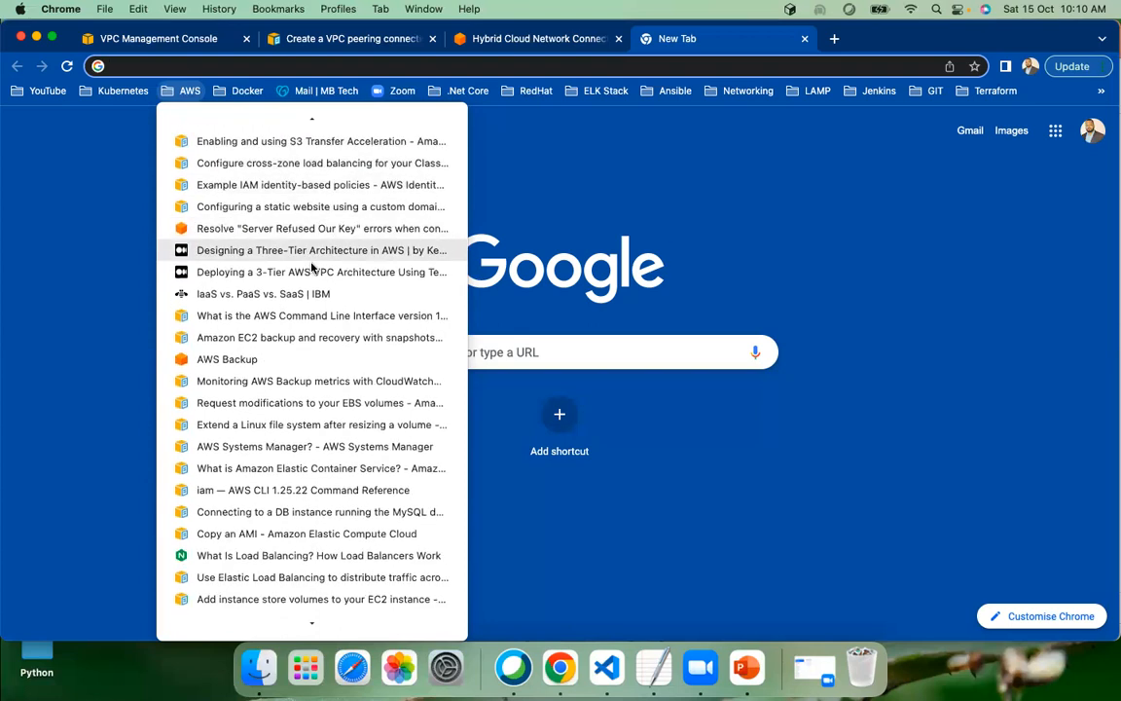
scroll(311, 267, "down", 7)
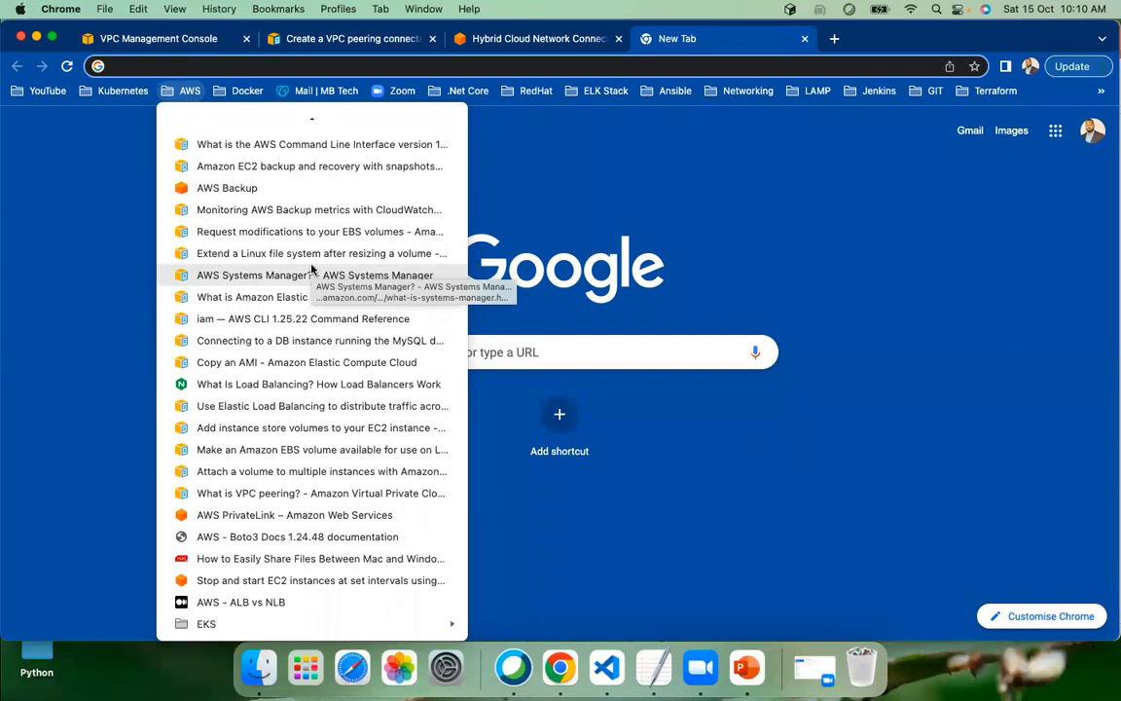
left_click(78, 370)
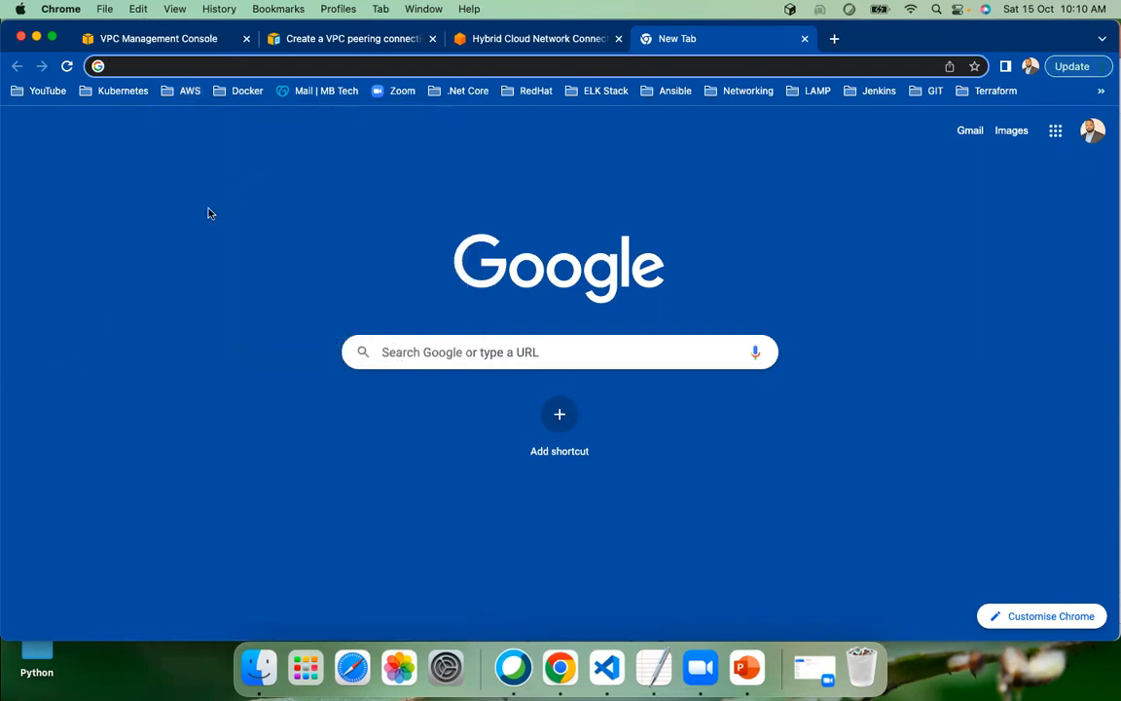
Search Google for "aws cidr ranges" from the new browser tab
type("aws c")
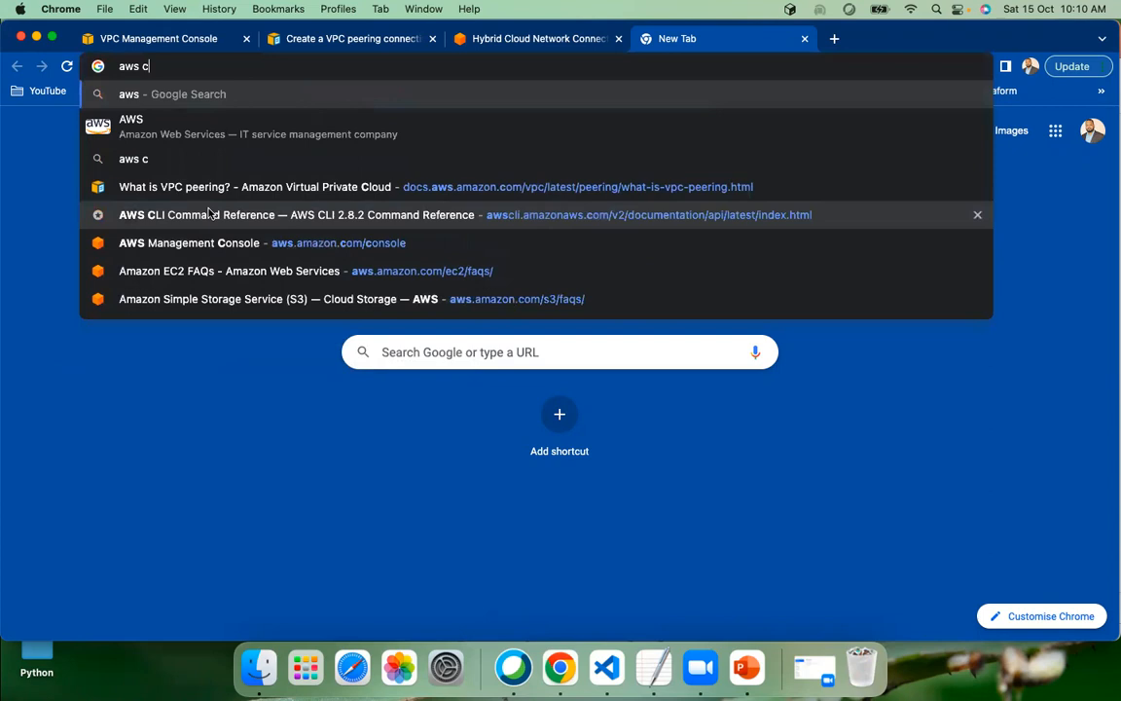
type("idr")
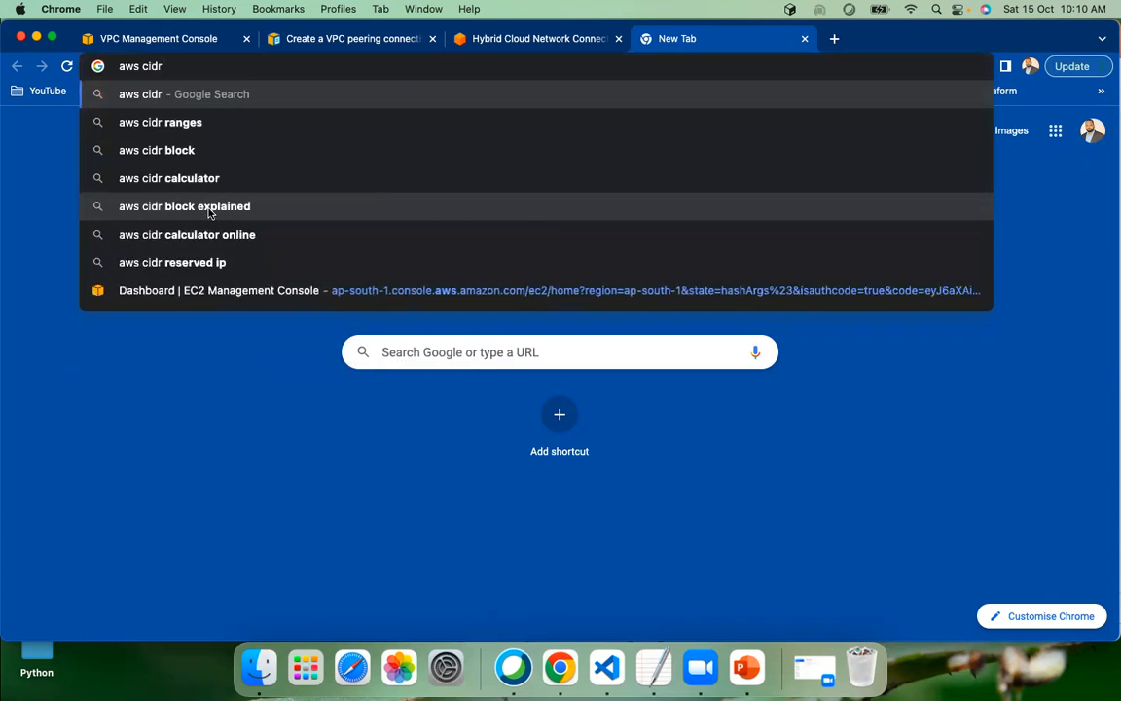
key("Up")
key("Up")
key("Down")
key("Down")
key("Down")
key("Return")
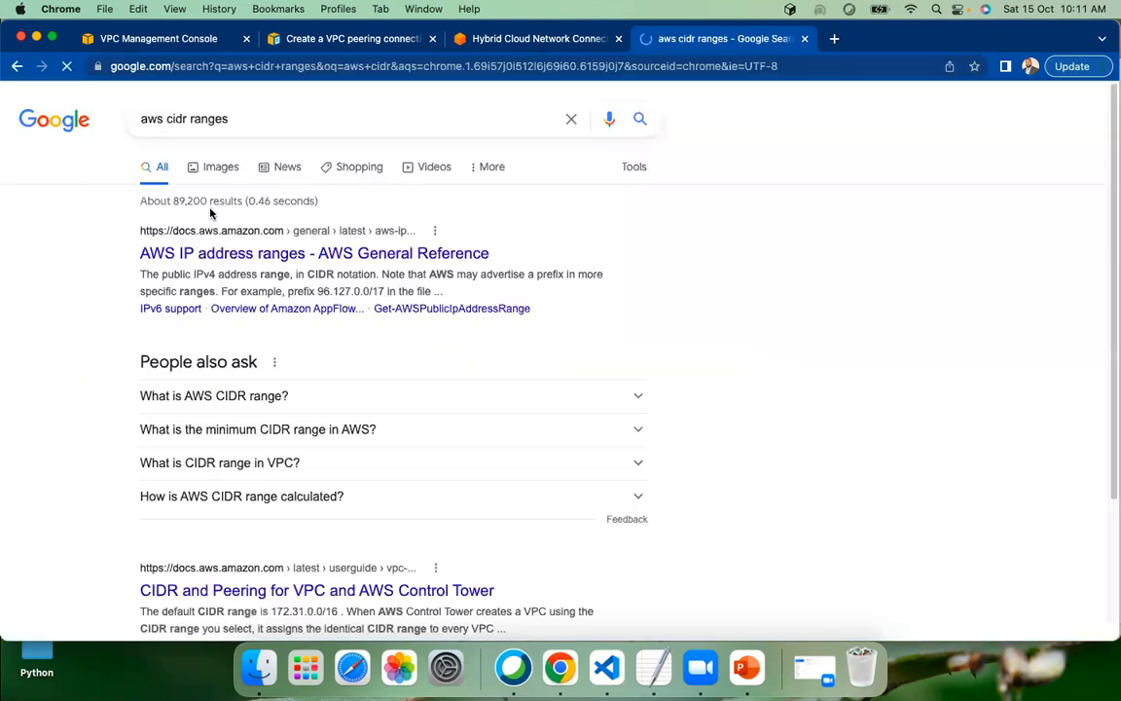
Open the AWS IP address ranges page of the AWS General Reference and skim its content and examples
left_click(248, 255)
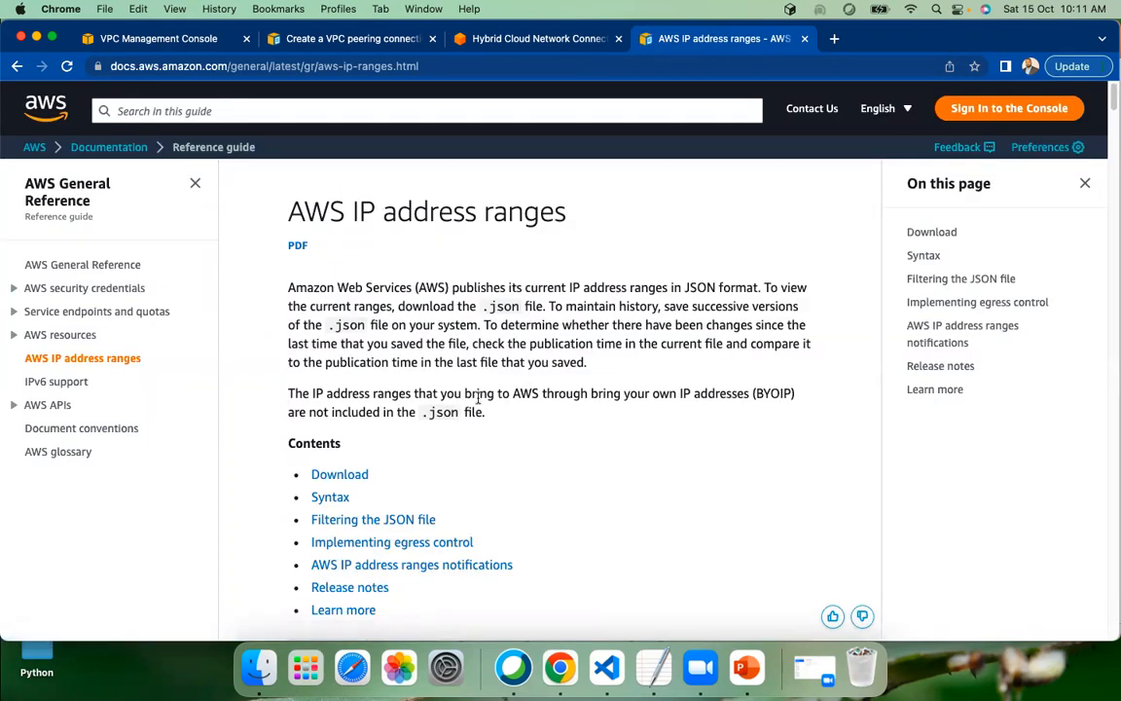
scroll(478, 398, "down", 15)
scroll(529, 380, "down", 20)
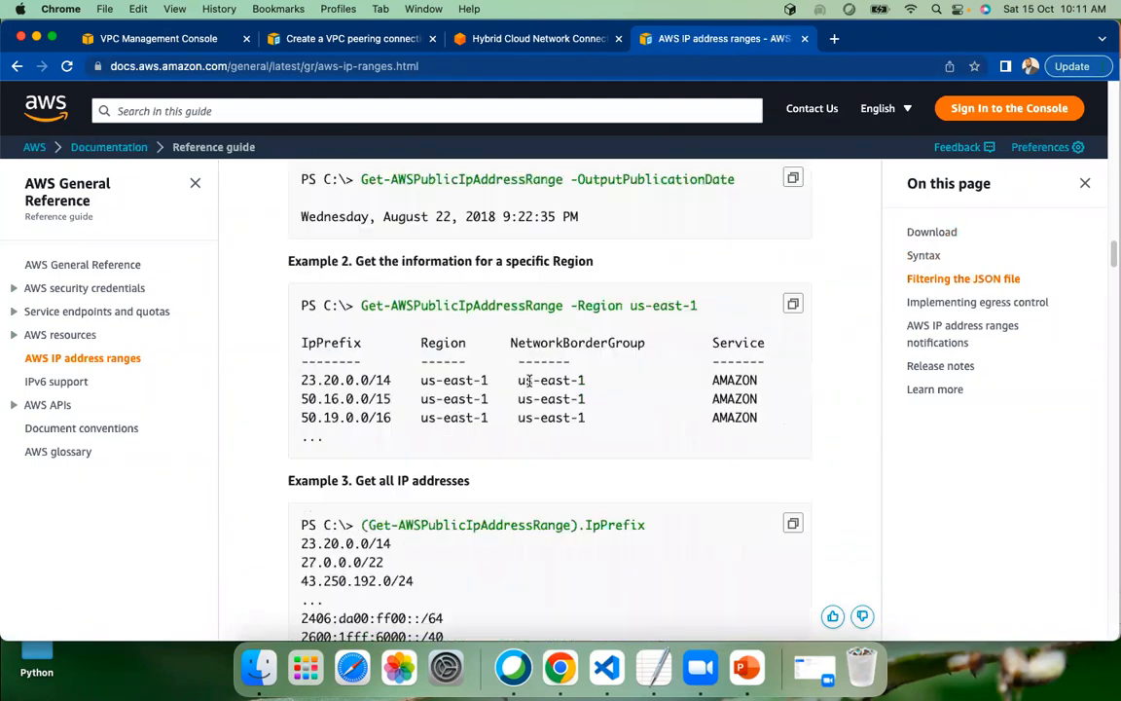
scroll(527, 380, "down", 20)
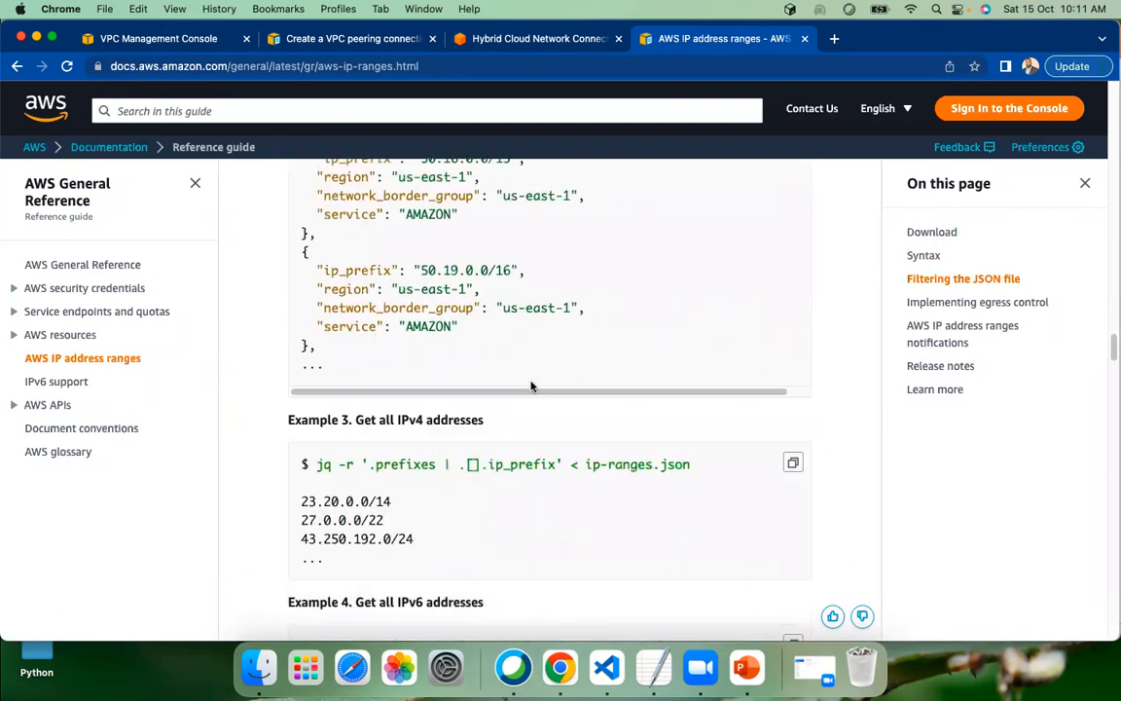
scroll(533, 386, "down", 10)
scroll(525, 385, "up", 15)
scroll(513, 378, "up", 20)
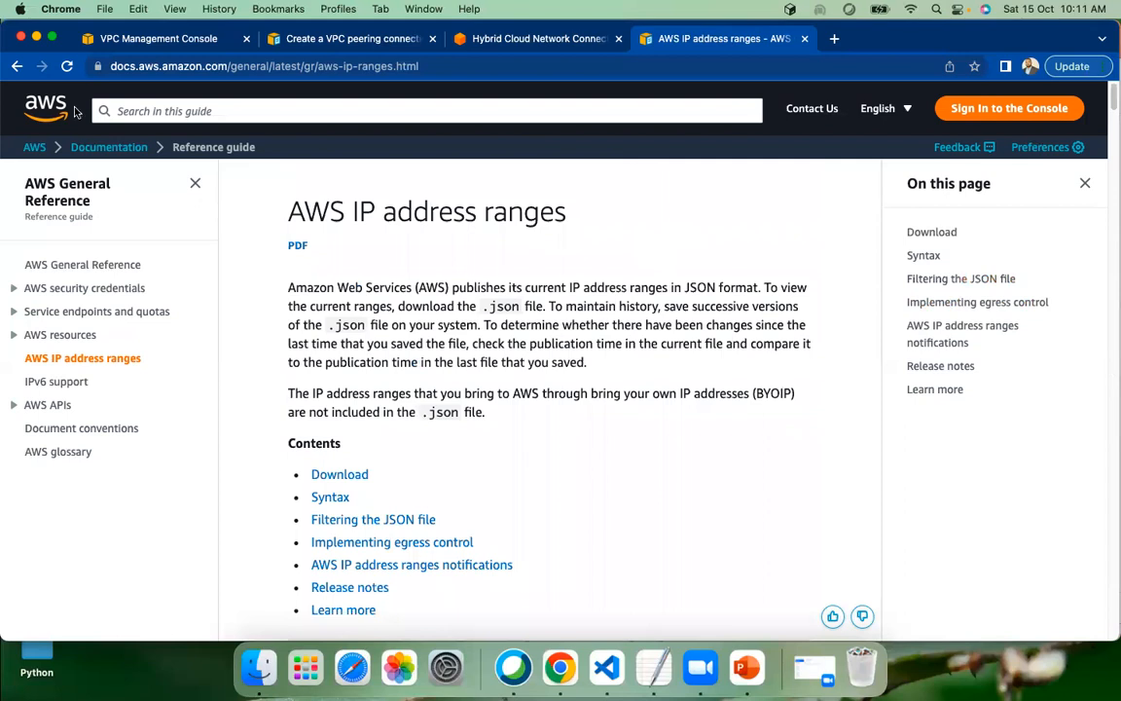
Return to the search results and open the "Virtual private clouds (VPC)" page of the AWS documentation
left_click(17, 66)
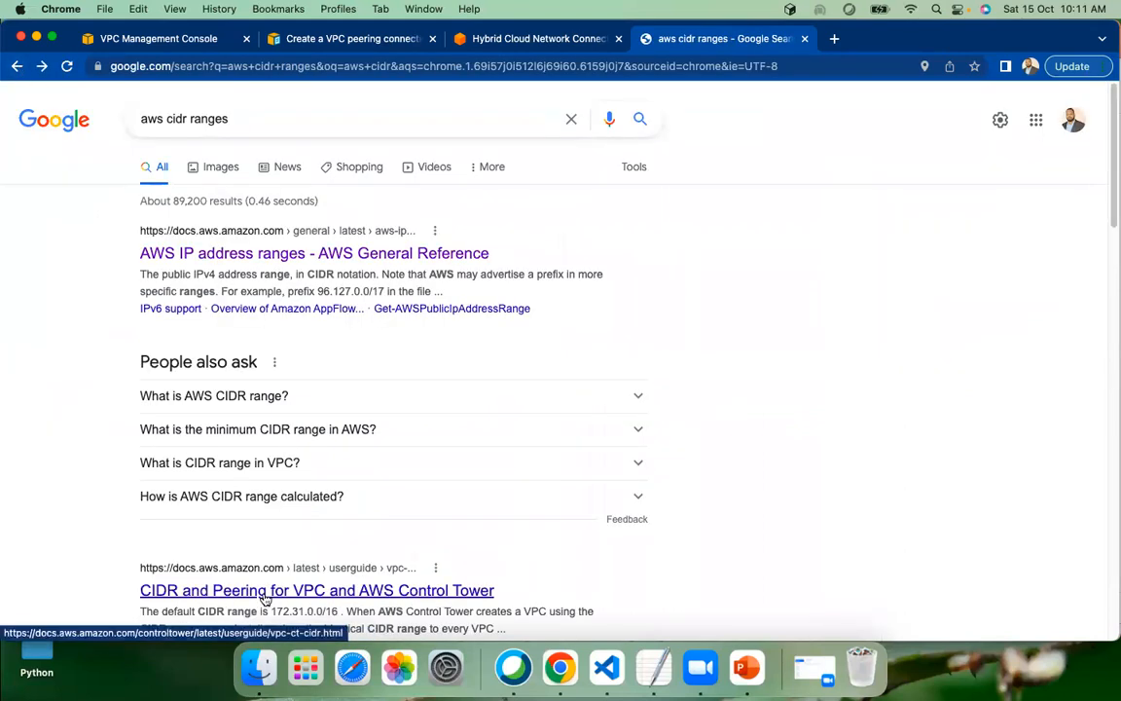
scroll(137, 539, "down", 5)
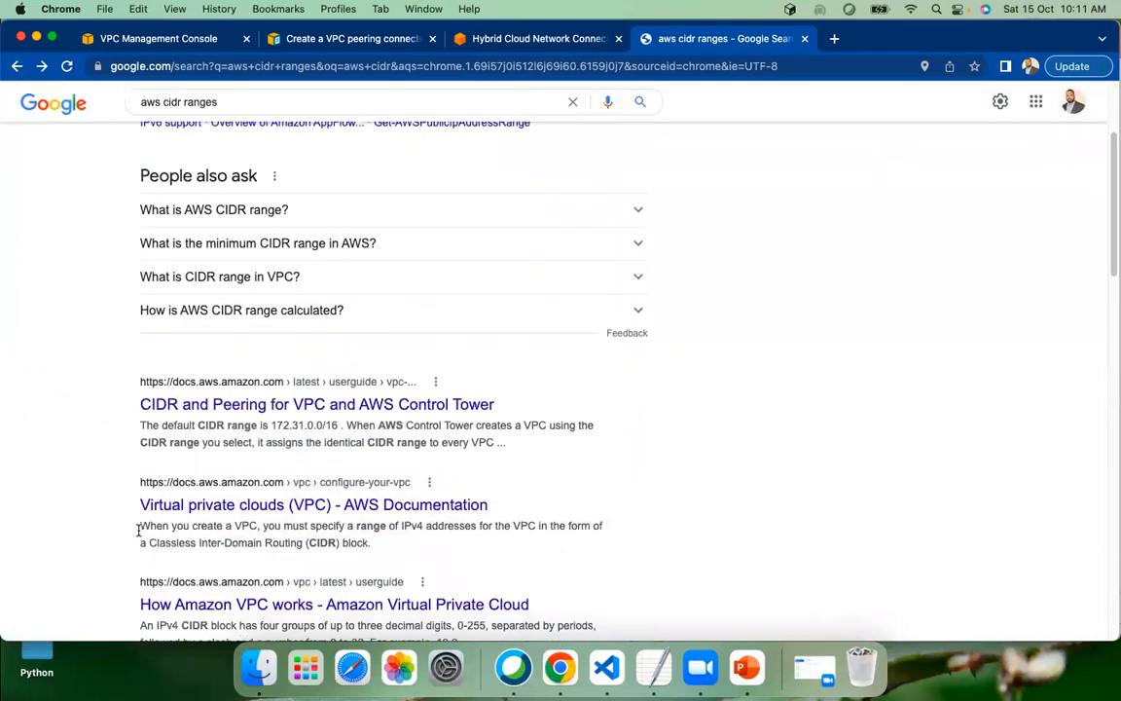
scroll(223, 505, "down", 2)
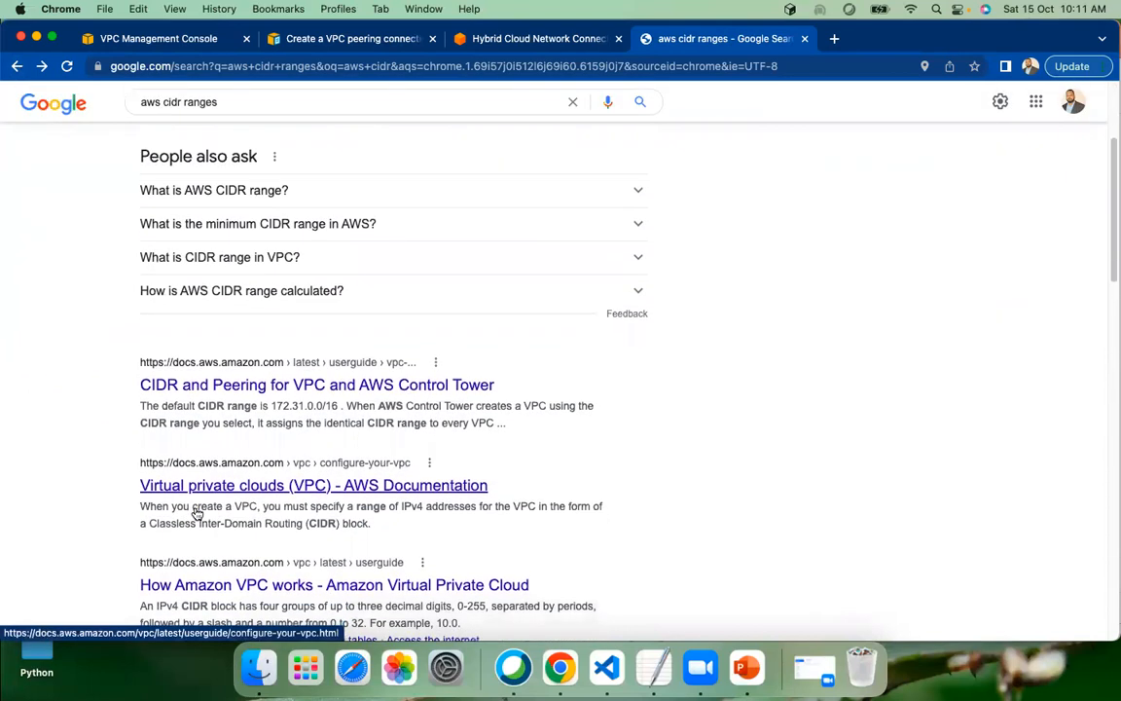
left_click(287, 482)
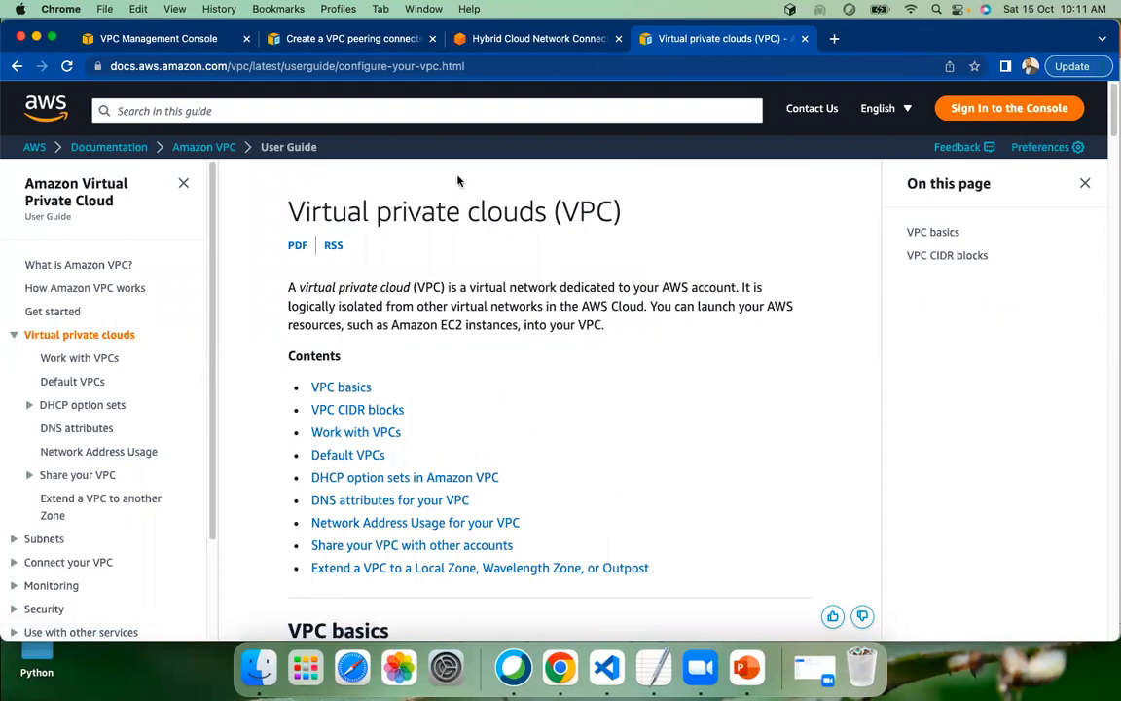
Bookmark the Virtual private clouds (VPC) documentation page in the AWS bookmarks folder
left_click(476, 65)
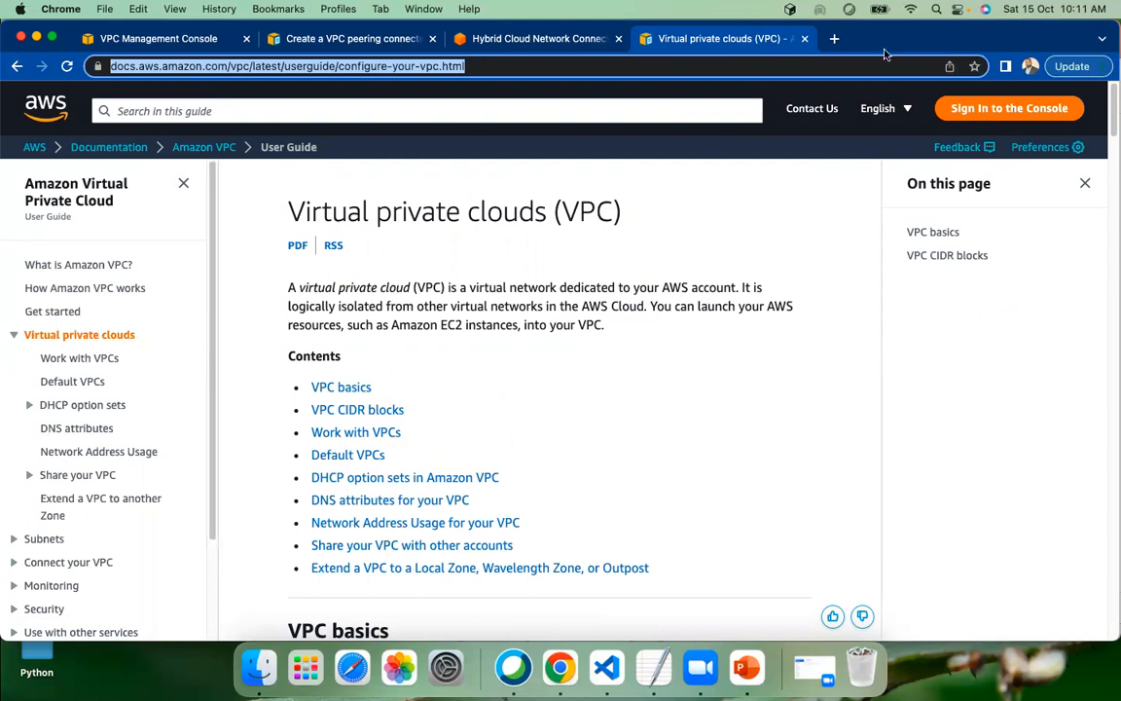
key("super+d")
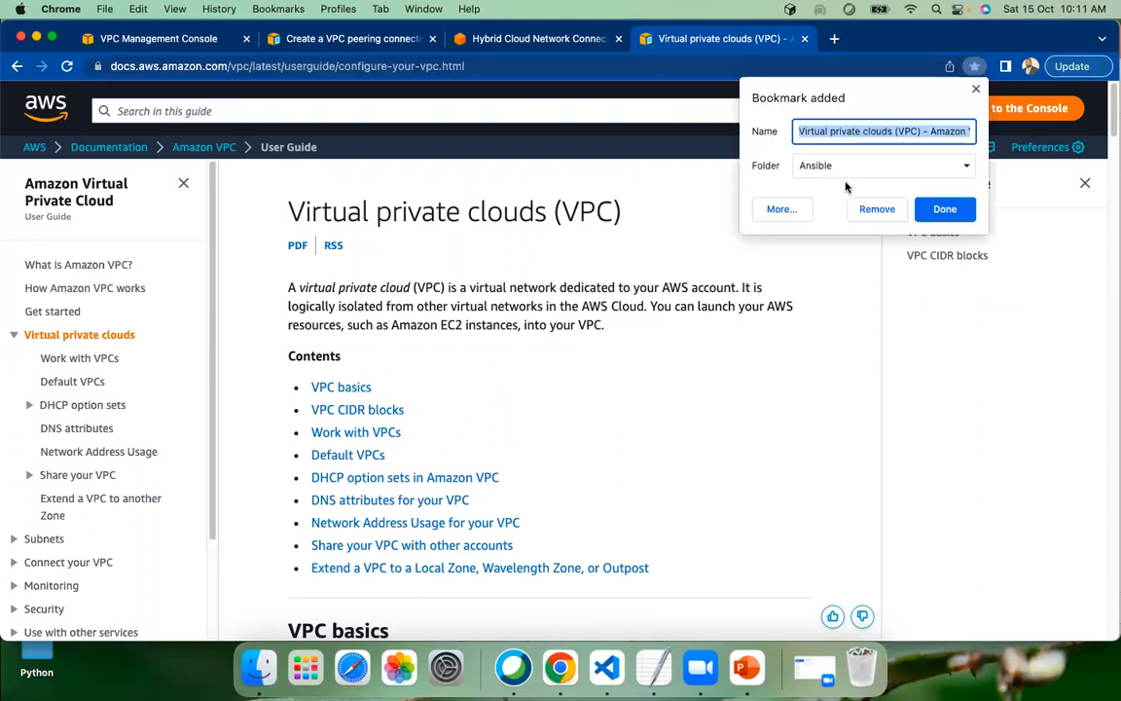
left_click(878, 167)
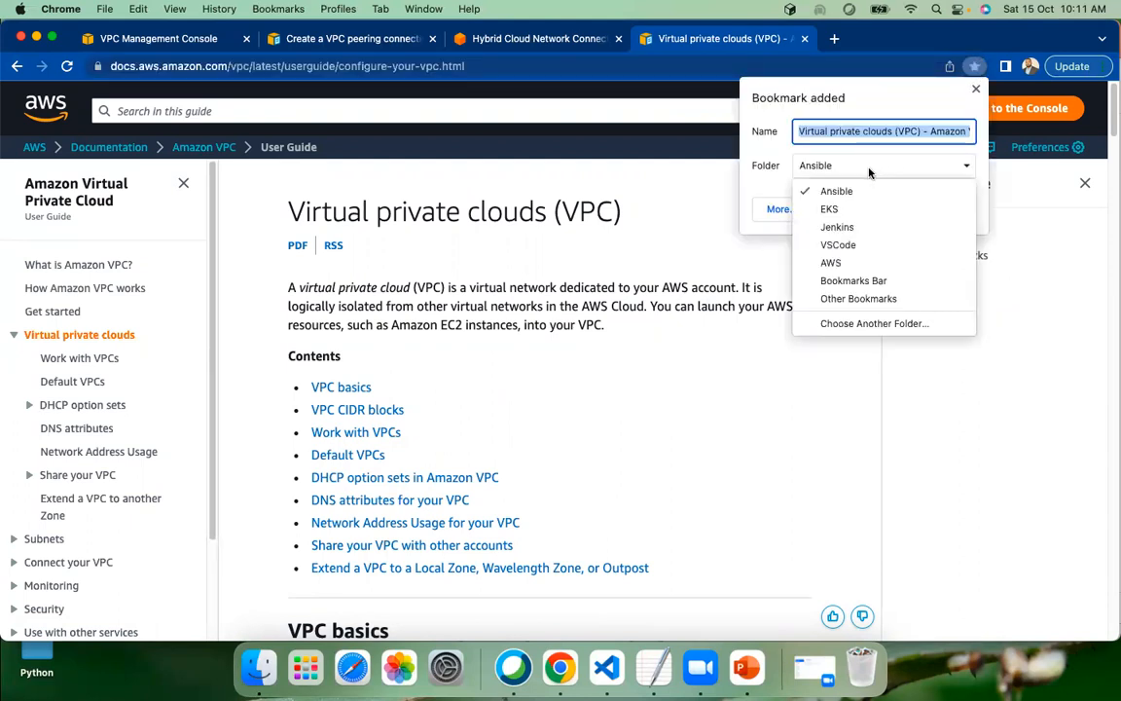
left_click(856, 262)
left_click(949, 209)
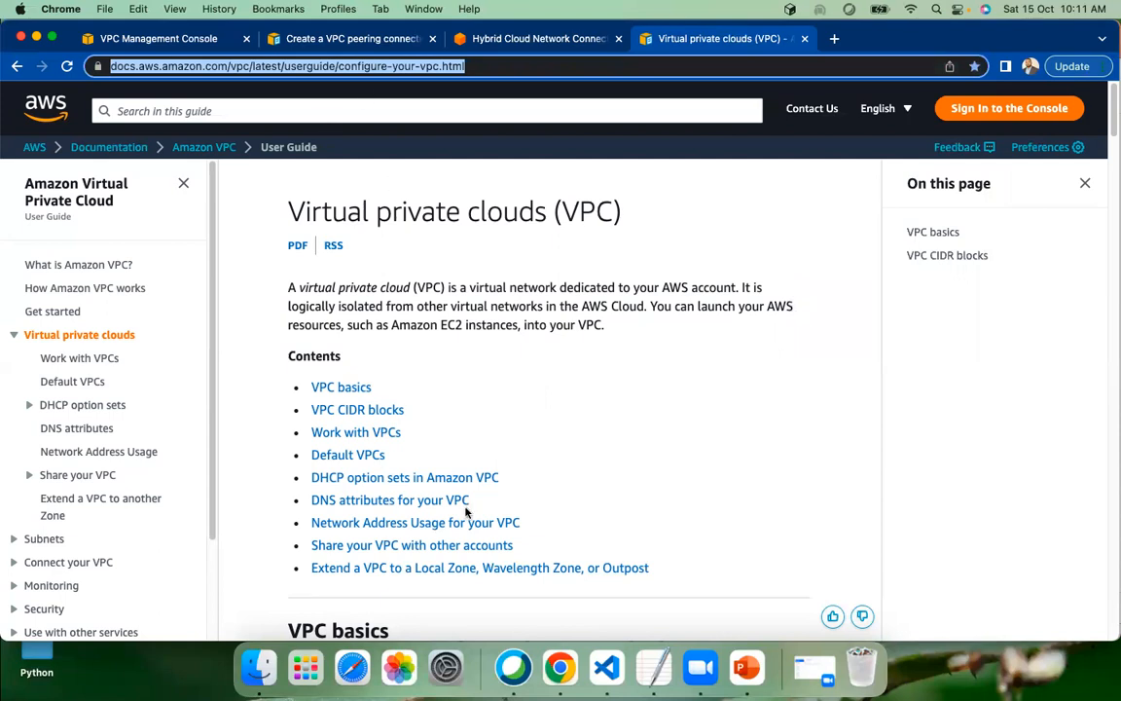
left_click(637, 497)
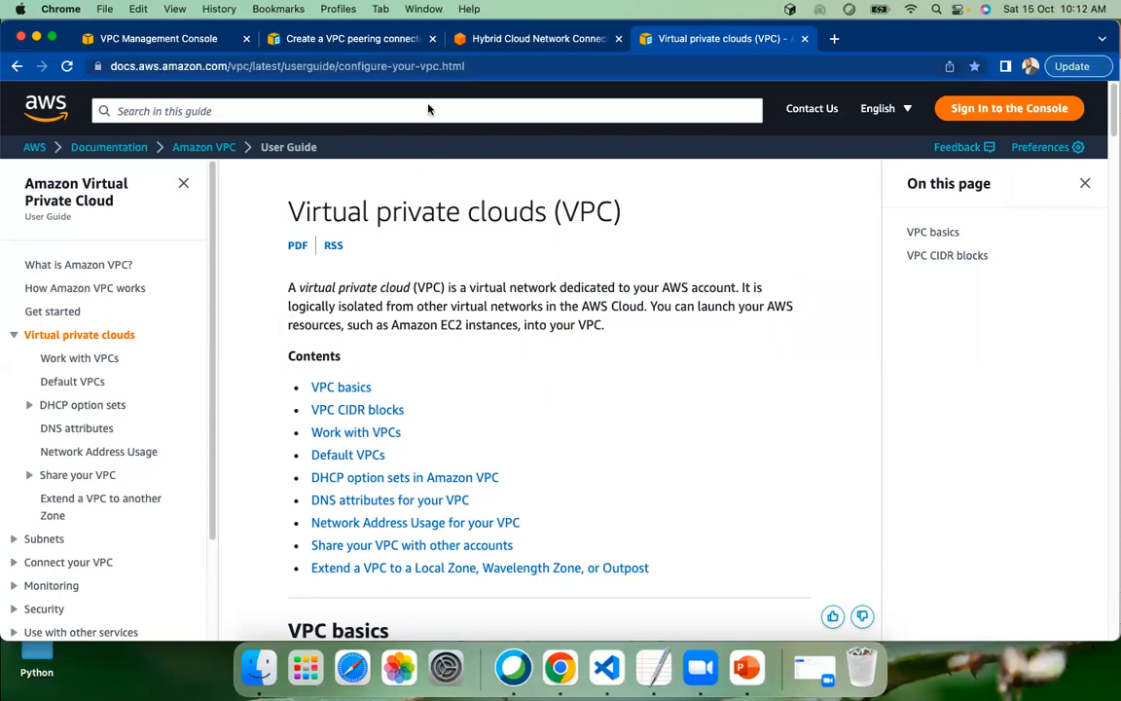
Read the VPC basics section and the introduction to VPC CIDR blocks on the documentation page
scroll(413, 490, "down", 3)
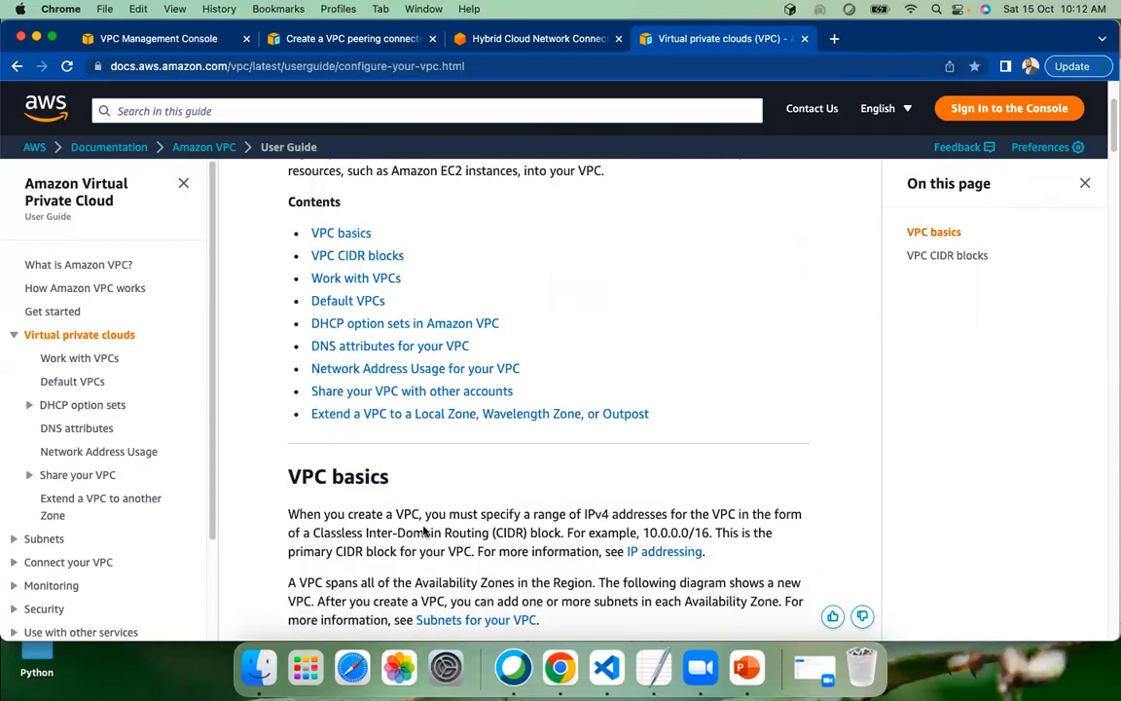
scroll(425, 533, "up", 3)
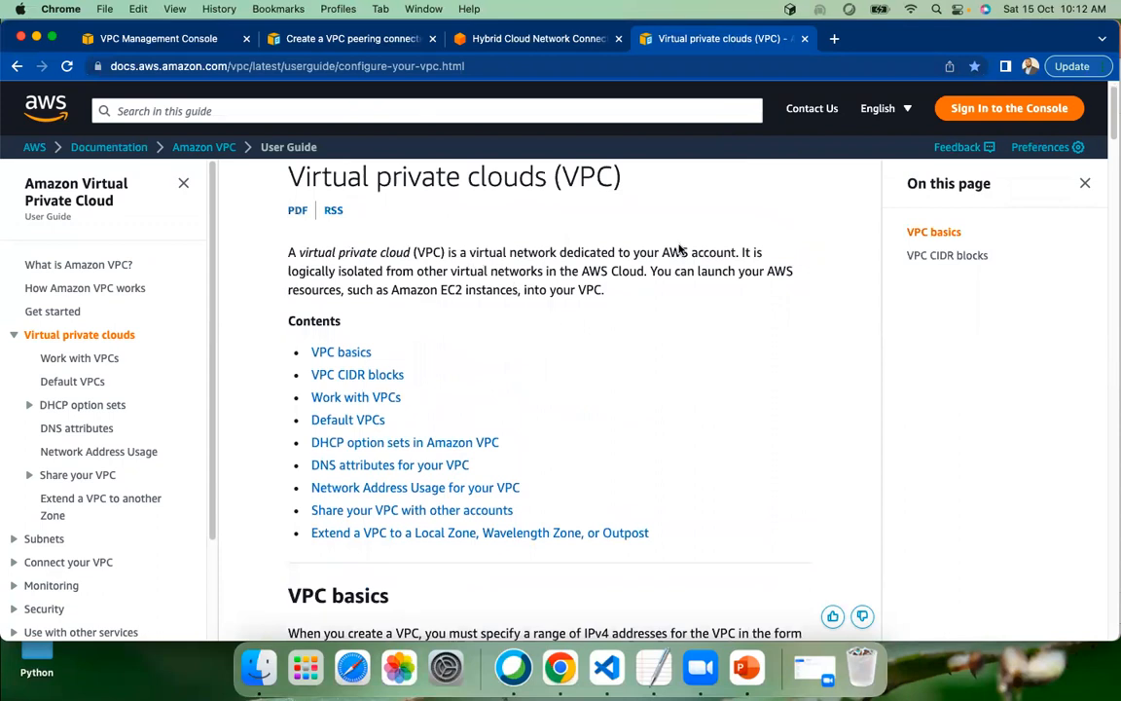
scroll(627, 292, "down", 5)
scroll(621, 339, "down", 3)
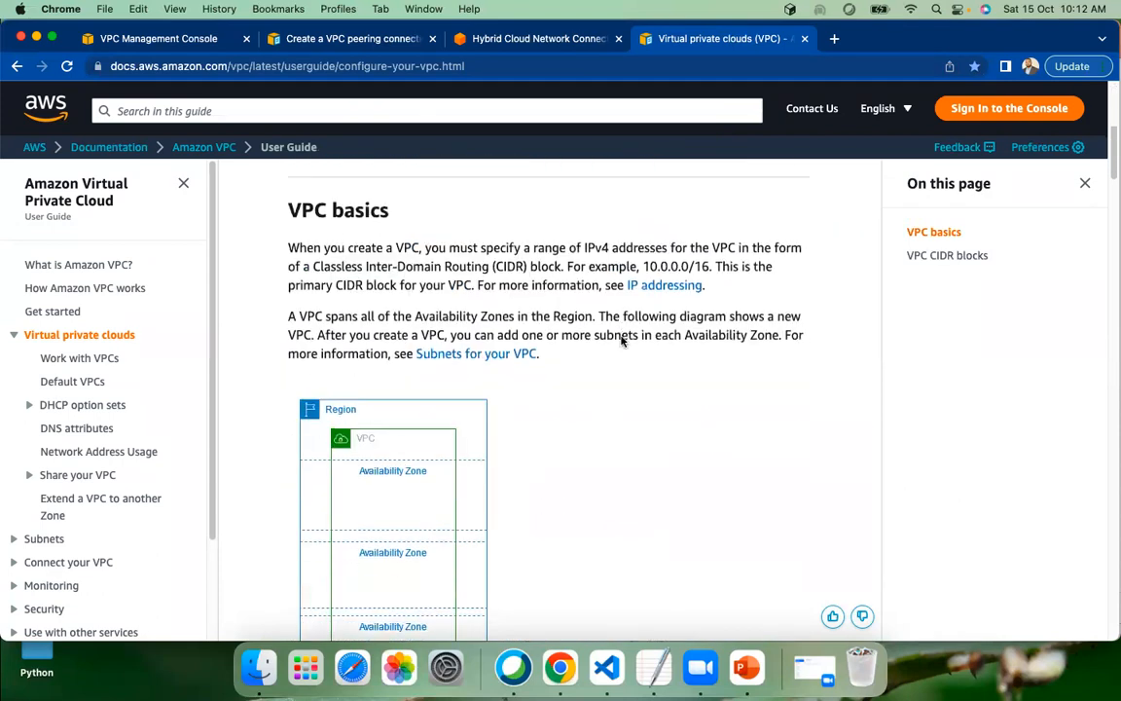
scroll(600, 369, "down", 3)
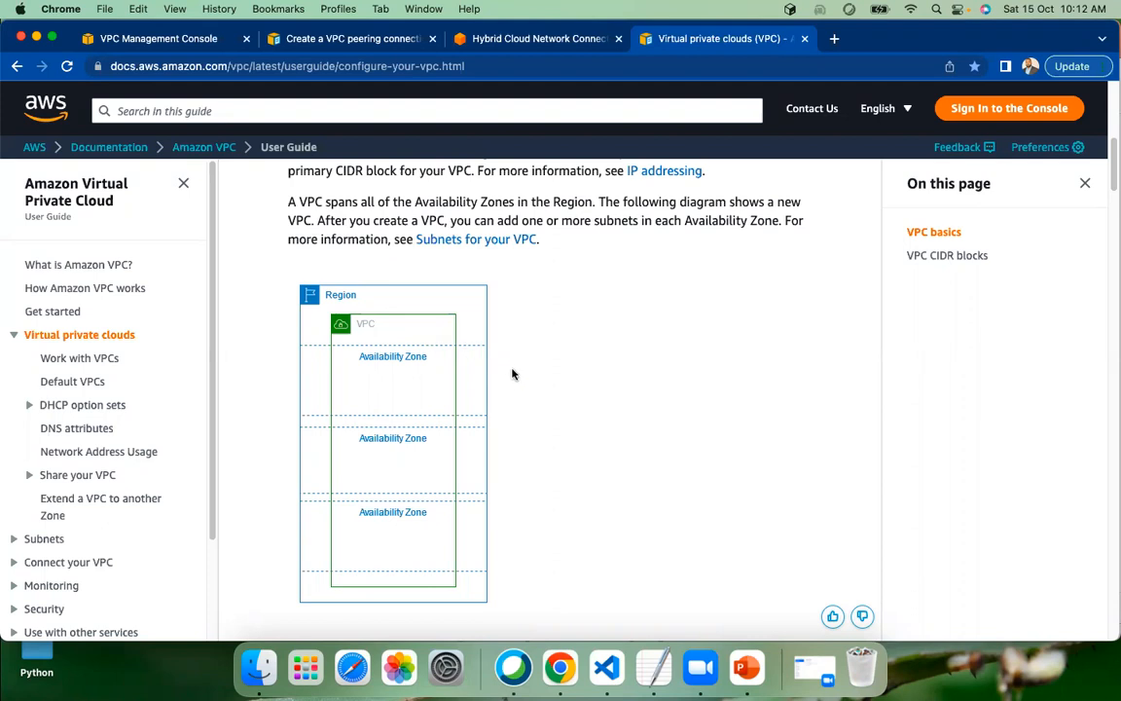
scroll(513, 374, "down", 5)
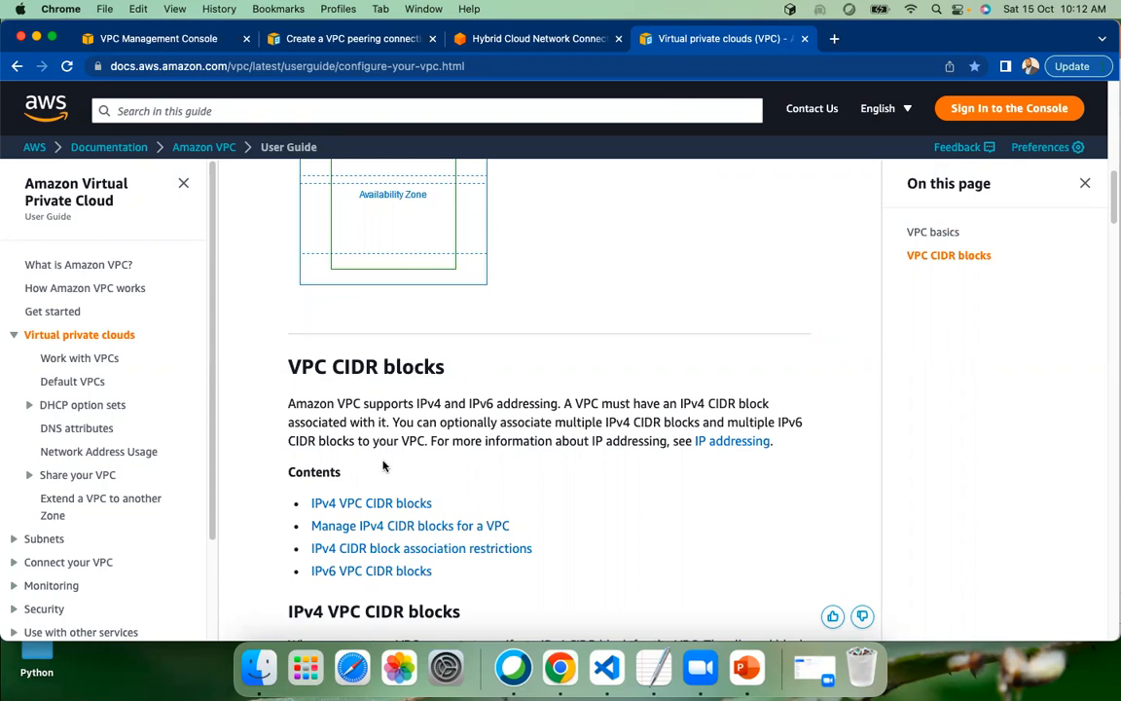
scroll(429, 456, "down", 2)
scroll(429, 456, "down", 2)
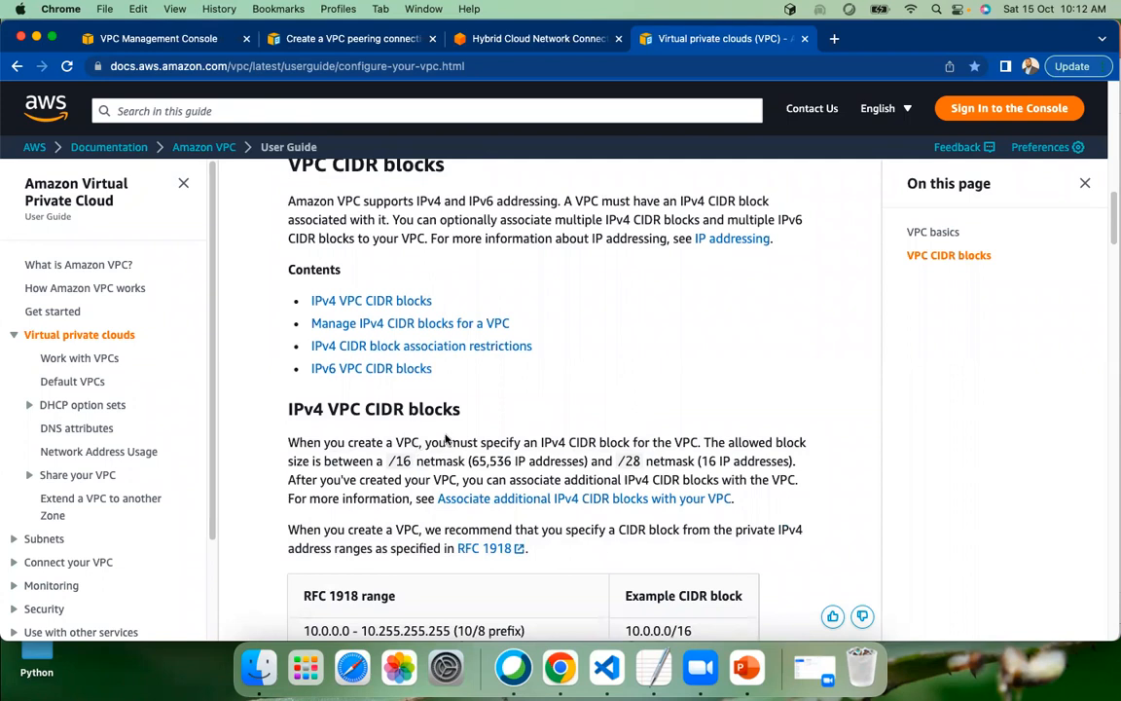
Review the IPv4 CIDR block examples, the rules for adding CIDR blocks and the IPv4 CIDR block association restrictions table
scroll(446, 440, "down", 5)
scroll(445, 440, "down", 15)
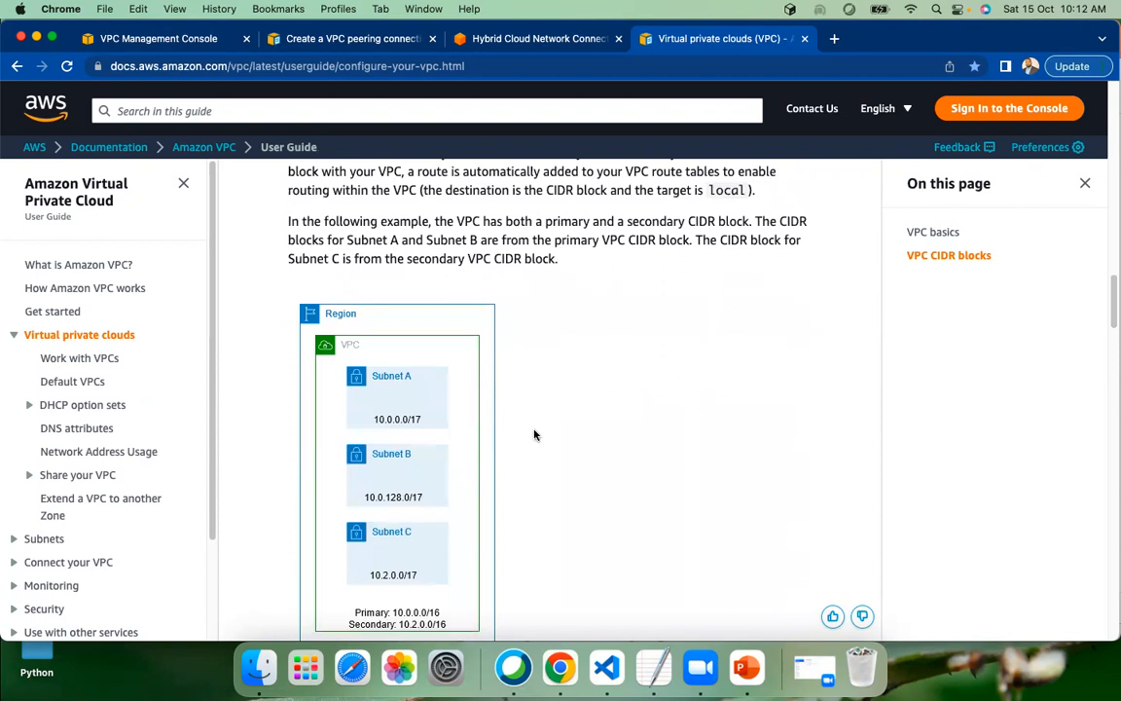
scroll(535, 438, "down", 7)
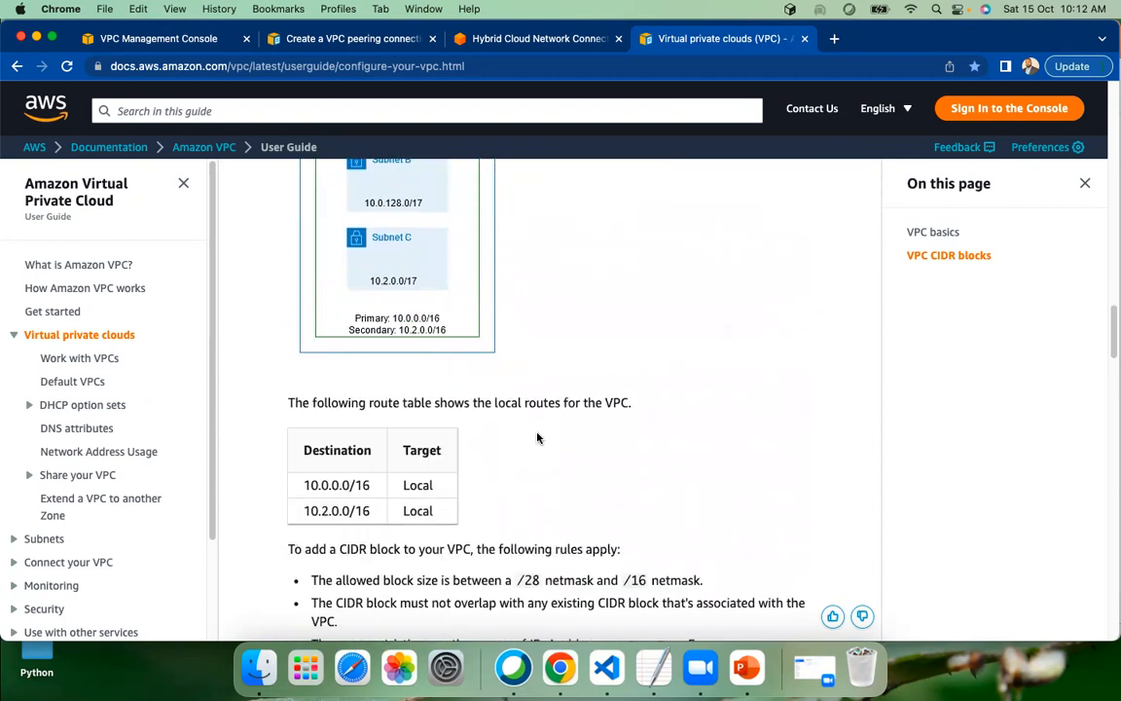
scroll(537, 438, "down", 9)
scroll(537, 438, "down", 2)
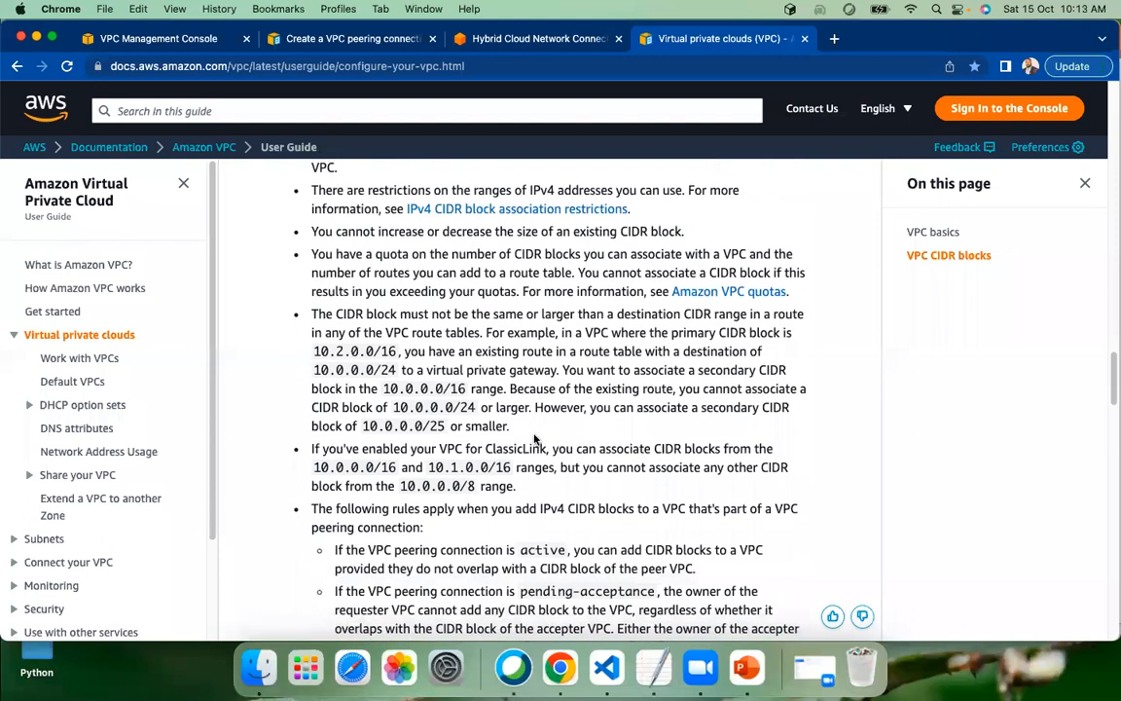
scroll(560, 439, "down", 12)
scroll(566, 440, "down", 12)
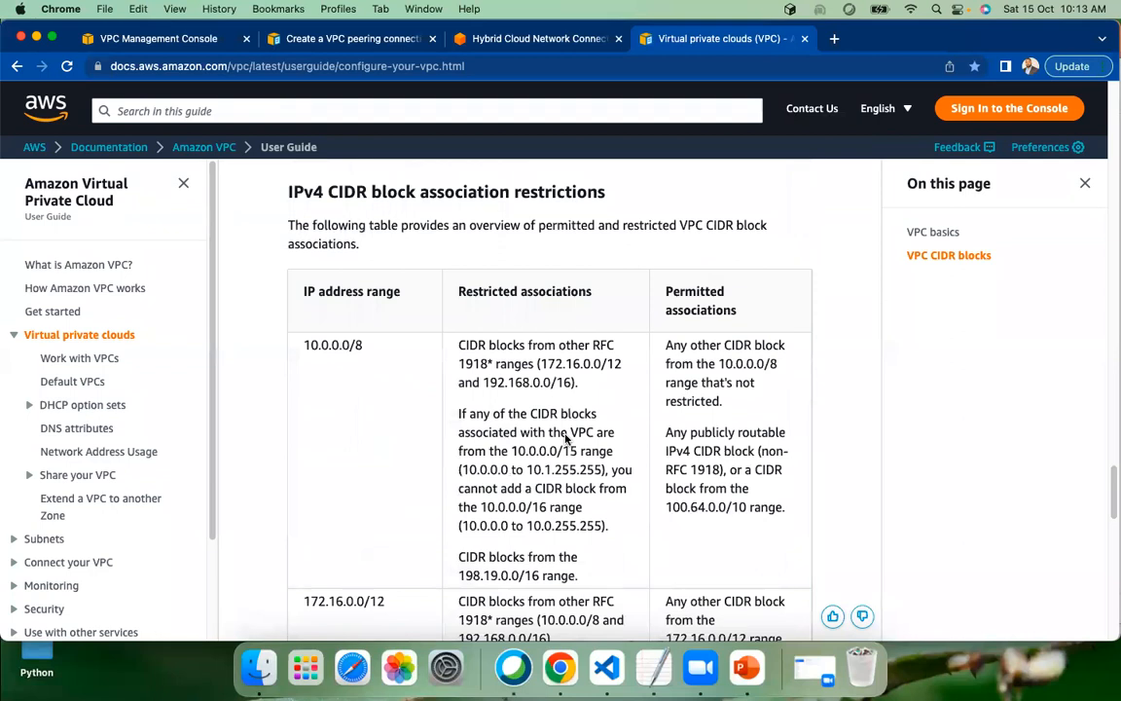
scroll(566, 439, "down", 1)
scroll(440, 428, "down", 1)
scroll(418, 425, "up", 3)
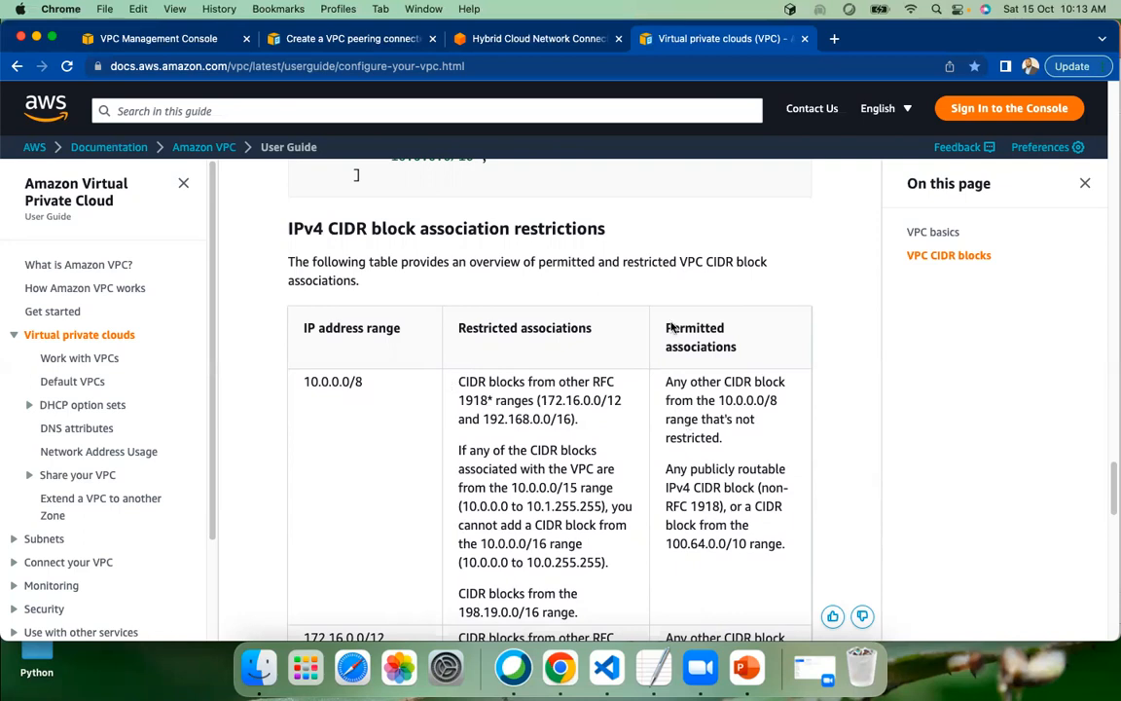
Open the cidr.xyz CIDR range visualizer in a new browser tab
left_click(834, 40)
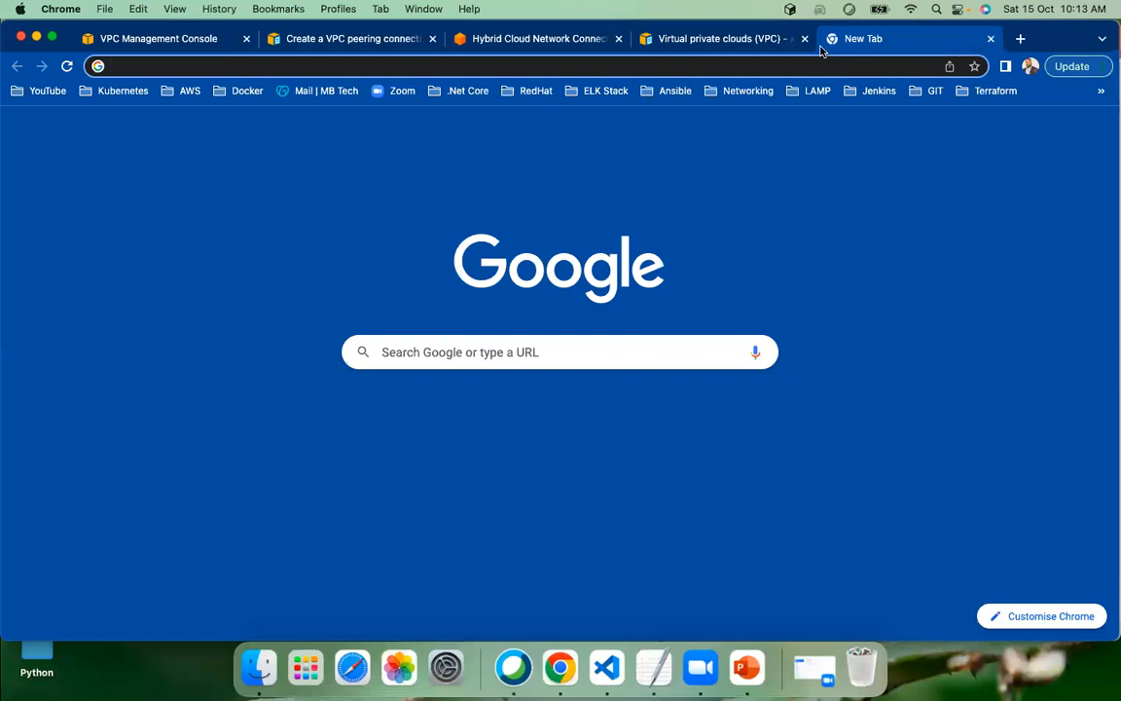
type("cidr.")
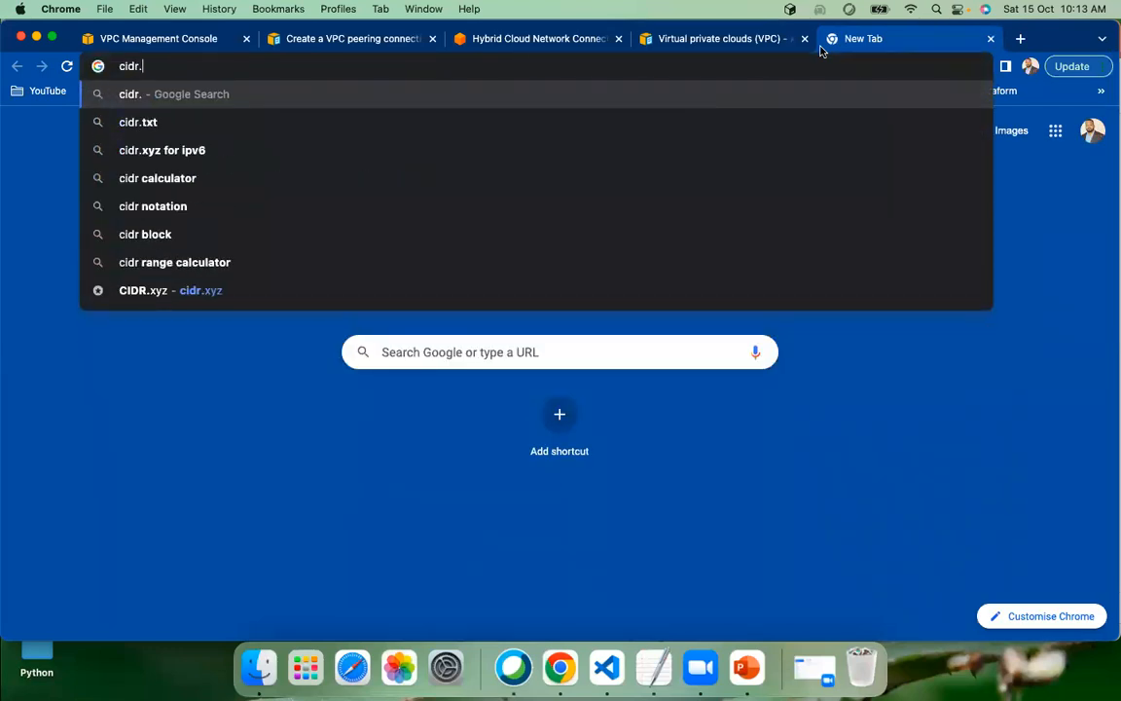
type("xy")
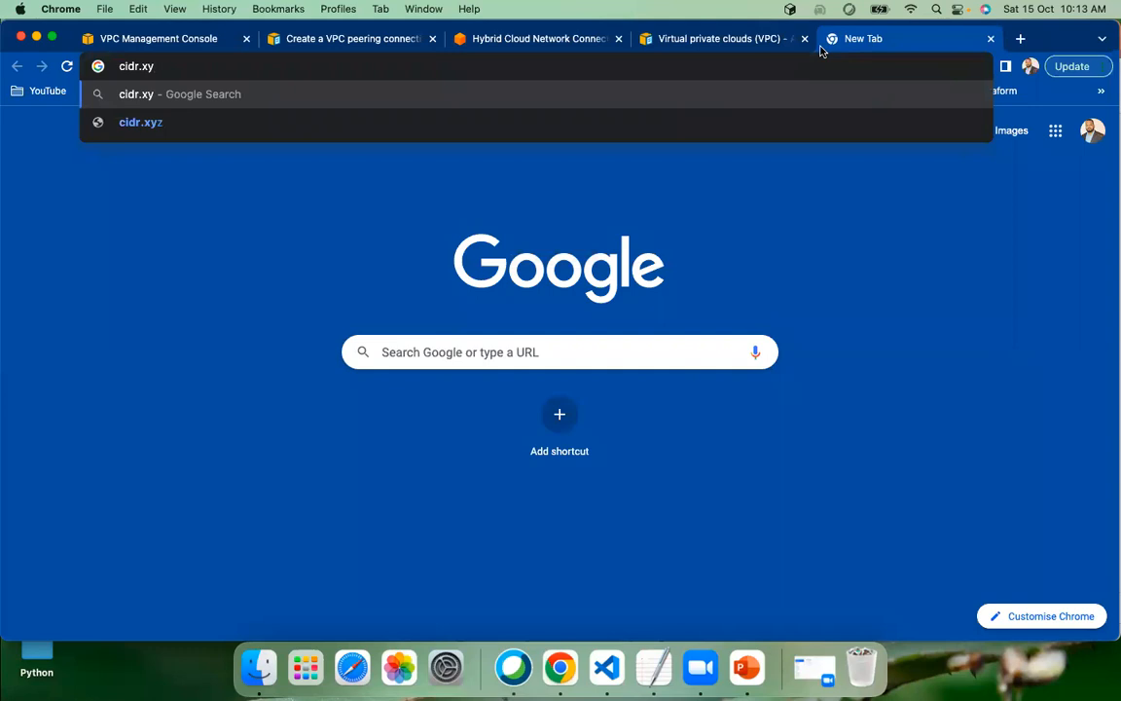
type("z")
key("Return")
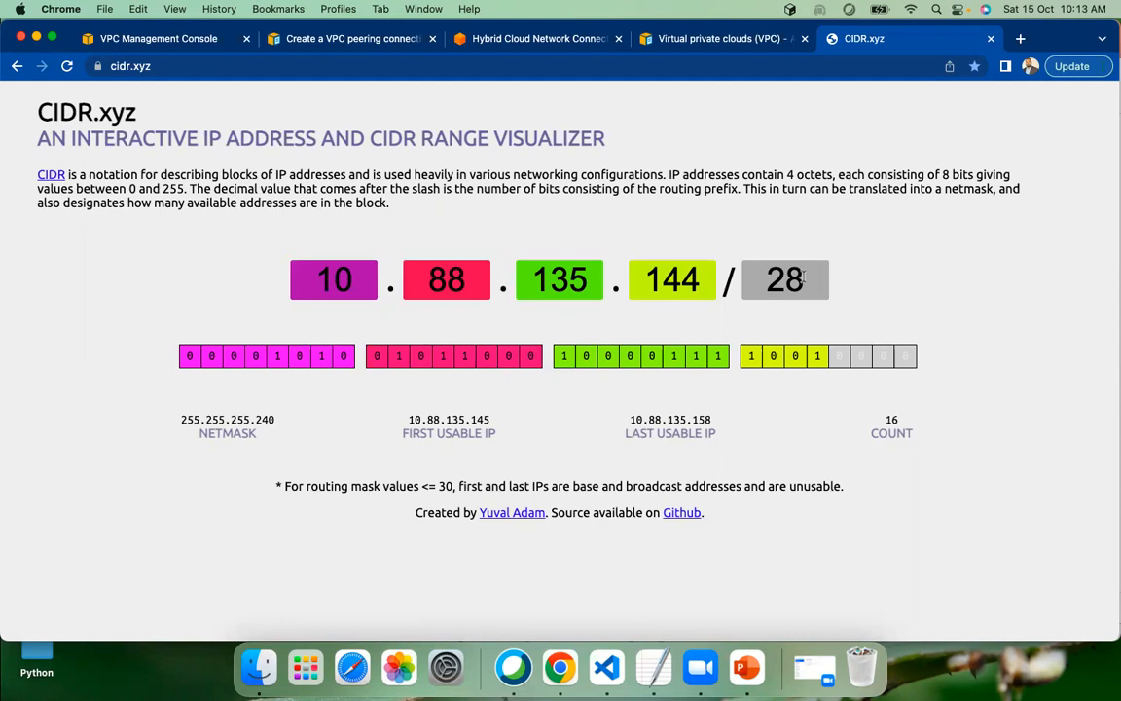
Set the prefix length in the CIDR visualizer to 32 and examine the address count for that block
double_click(447, 281)
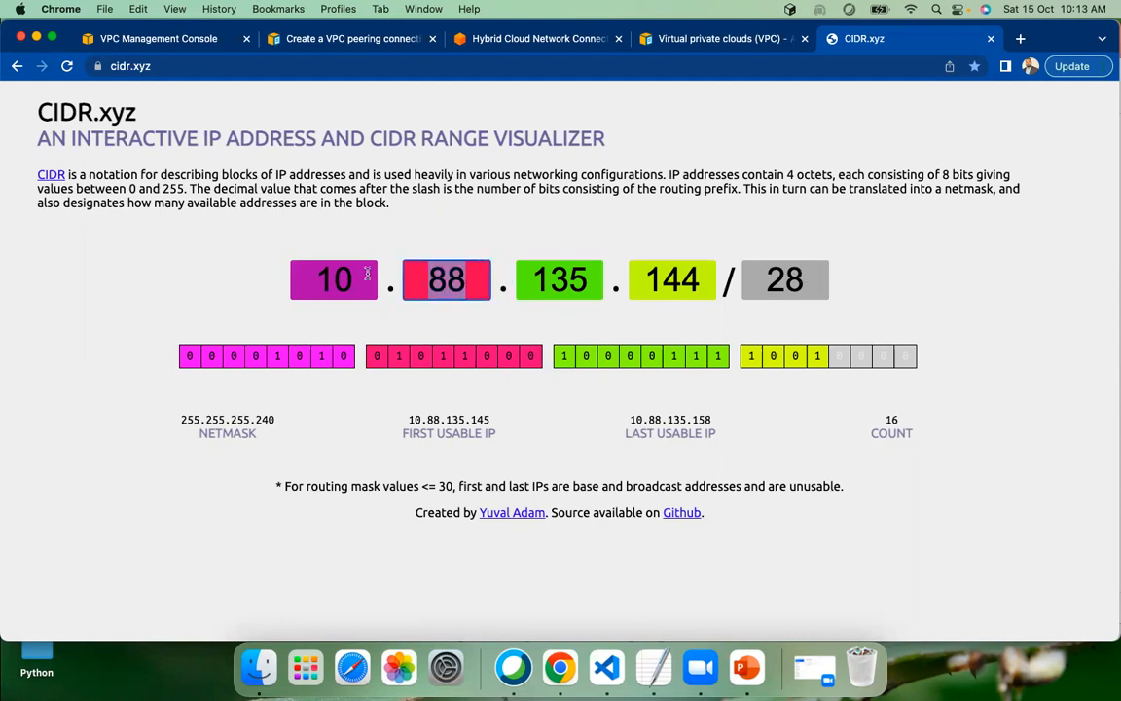
left_click(745, 273)
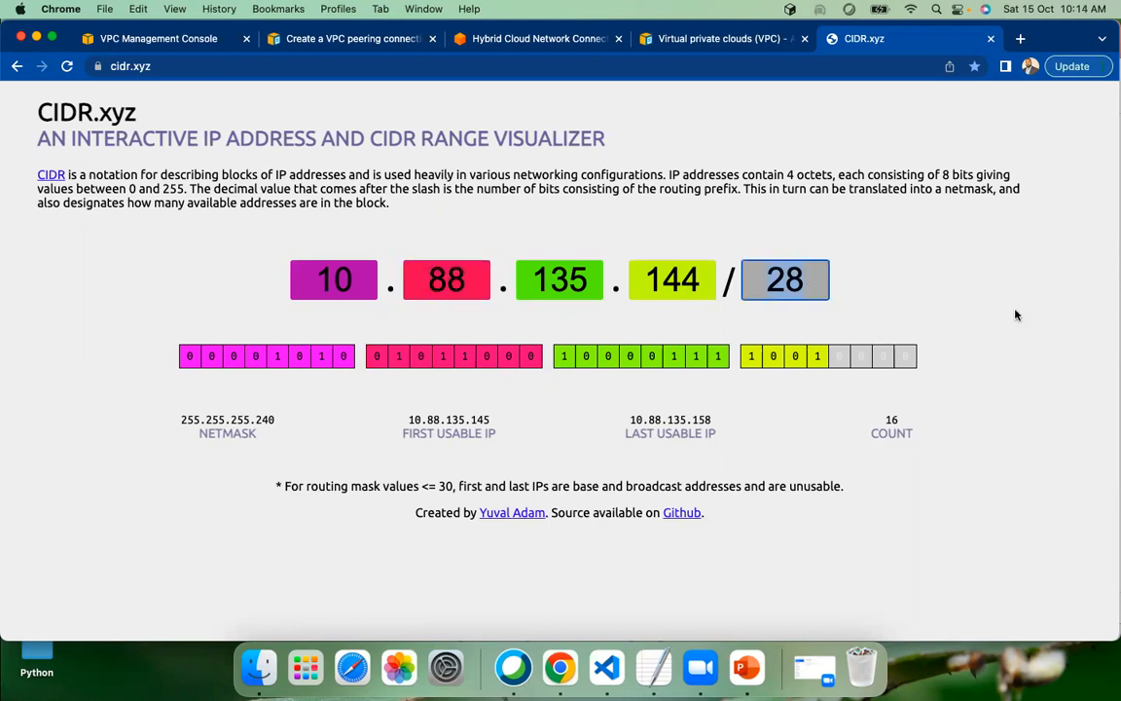
type("32")
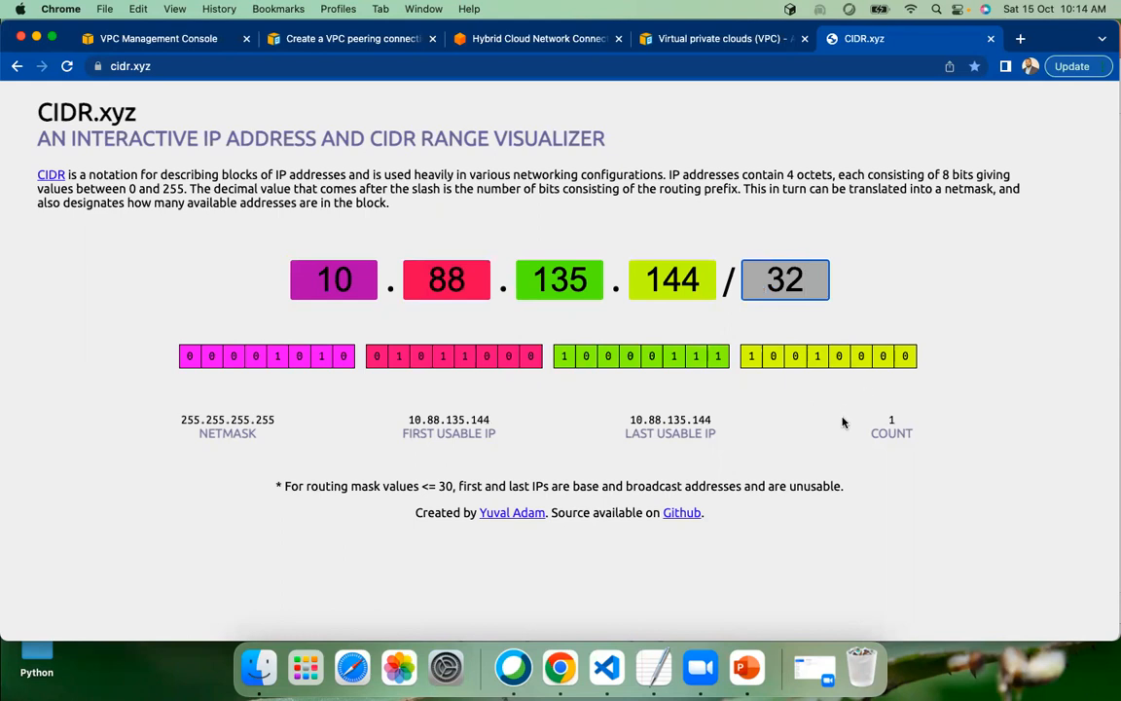
left_click(772, 297)
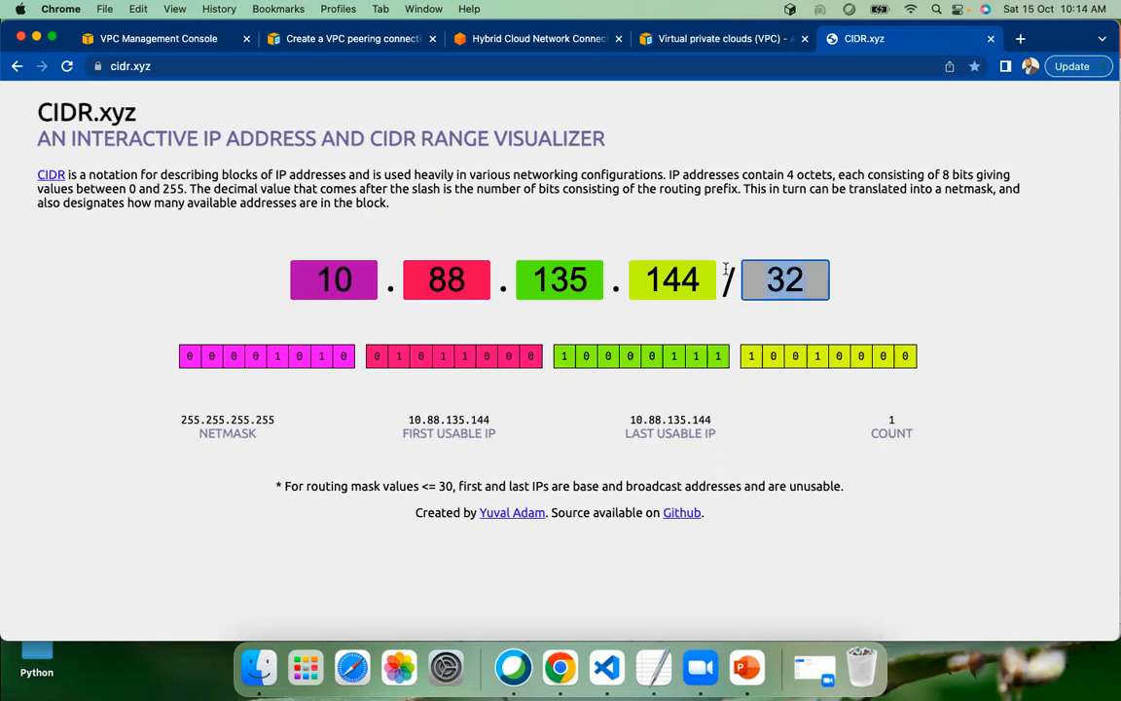
left_click(1008, 449)
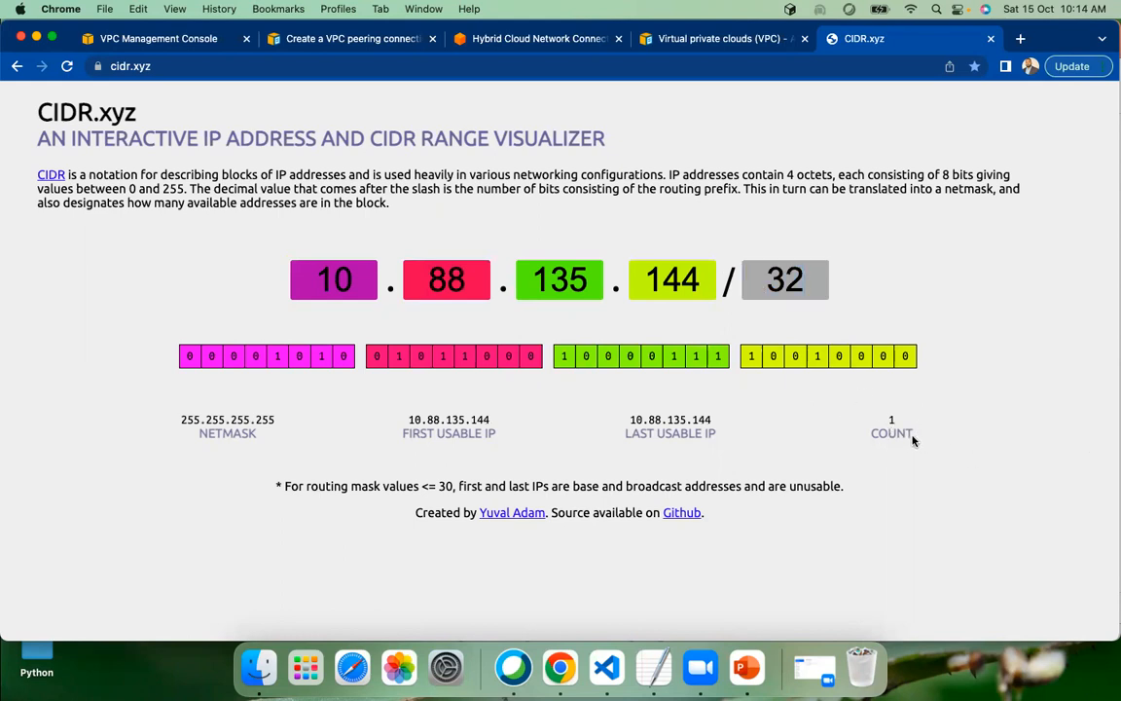
left_click_drag(890, 420, 910, 428)
left_click_drag(808, 277, 734, 274)
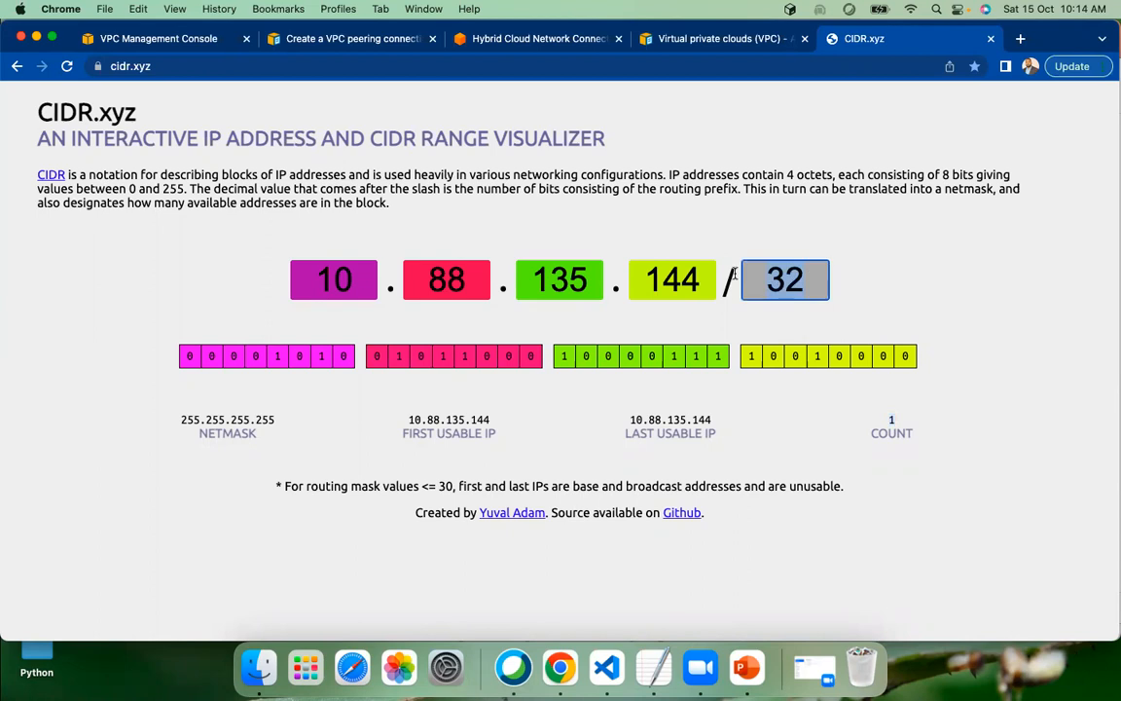
double_click(889, 419)
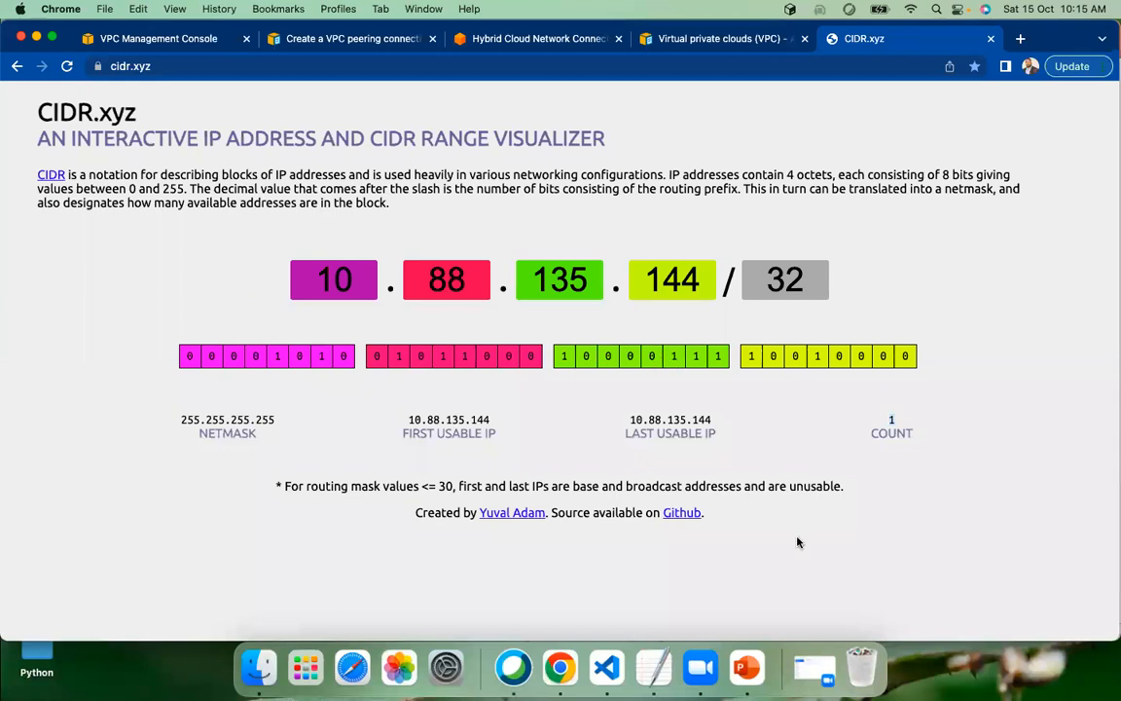
left_click(816, 520)
Set the visualizer's prefix length to 16 and examine the address count for that block
left_click_drag(813, 276, 766, 280)
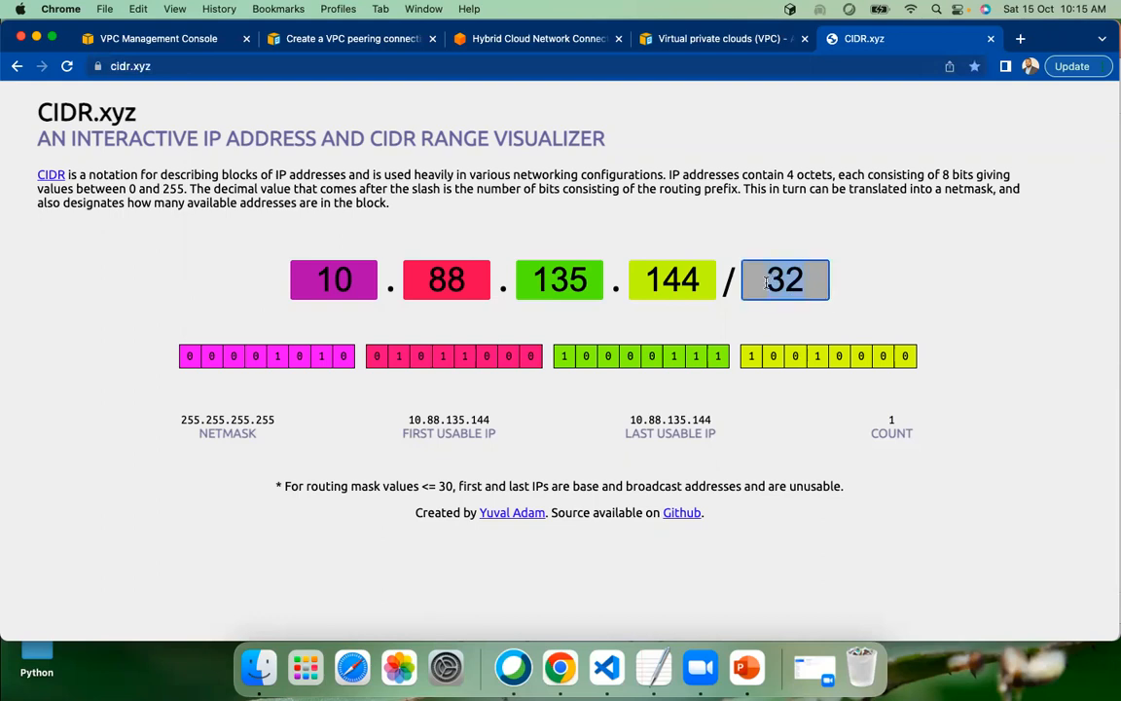
type("16")
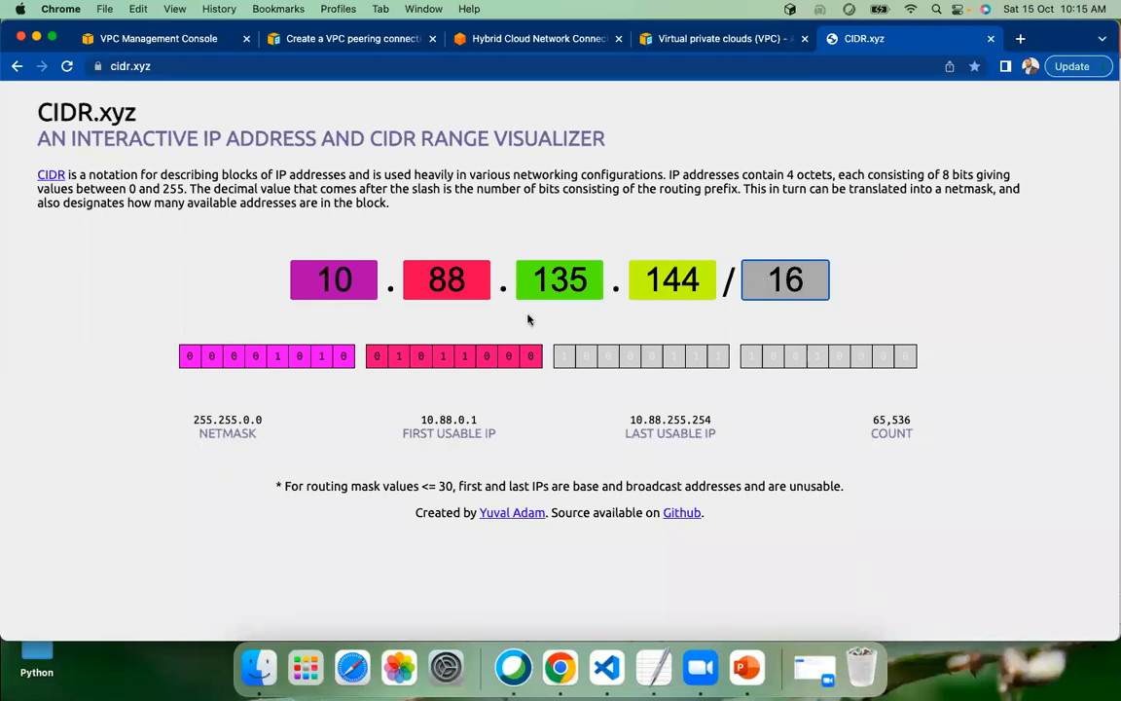
left_click_drag(295, 280, 622, 284)
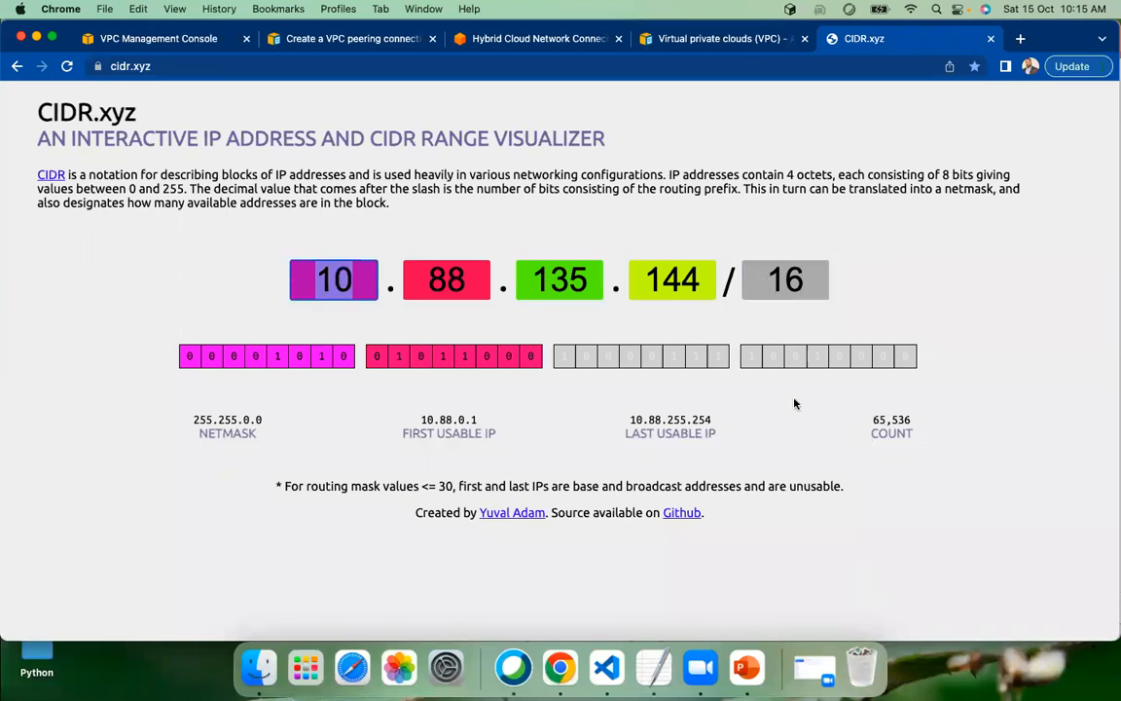
left_click_drag(871, 421, 920, 426)
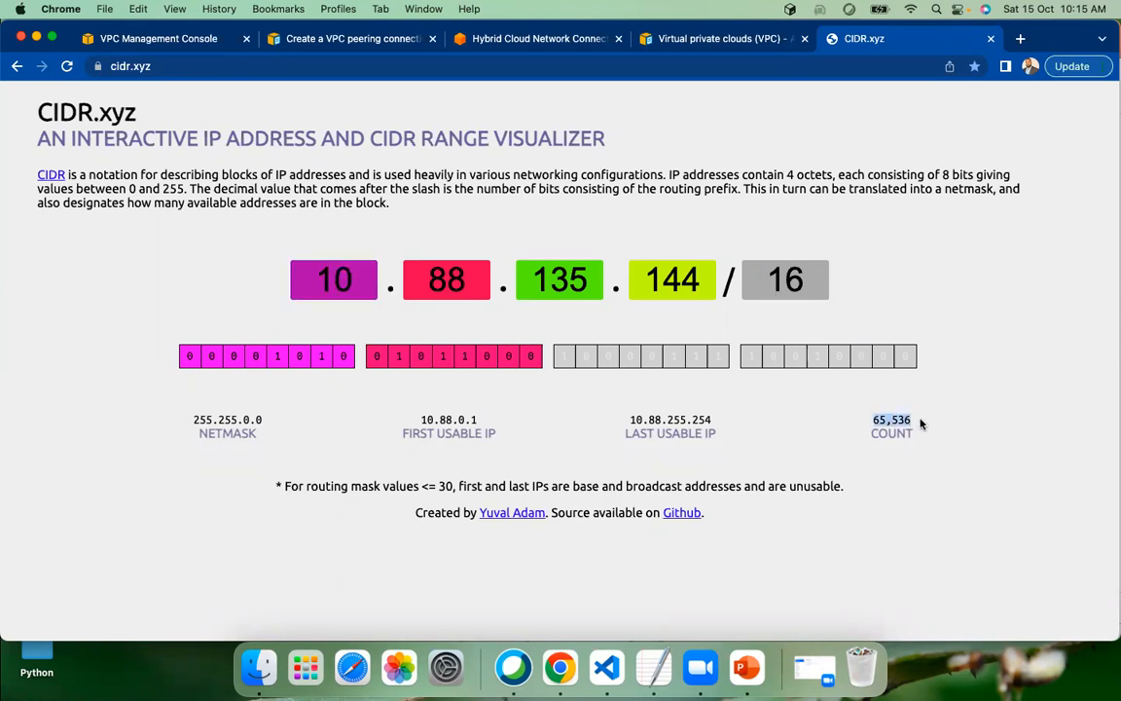
left_click(920, 425)
left_click_drag(871, 420, 918, 423)
Set the visualizer's prefix length to 8 and examine the address count and netmask
left_click_drag(805, 282, 688, 268)
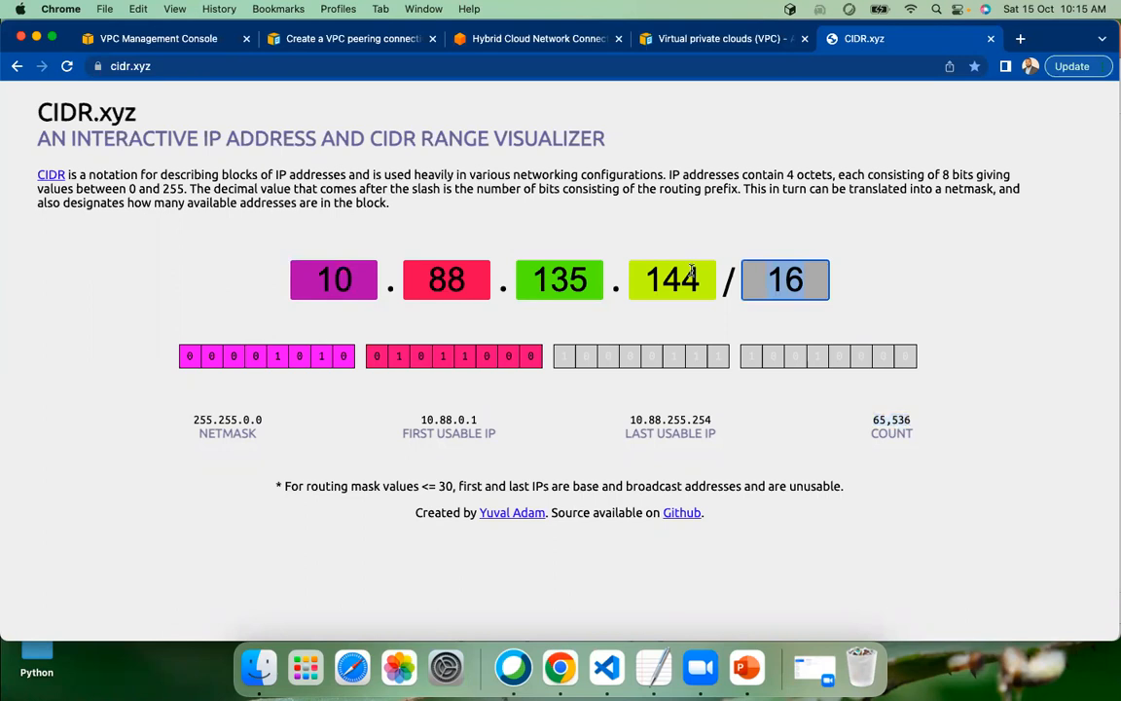
type("8")
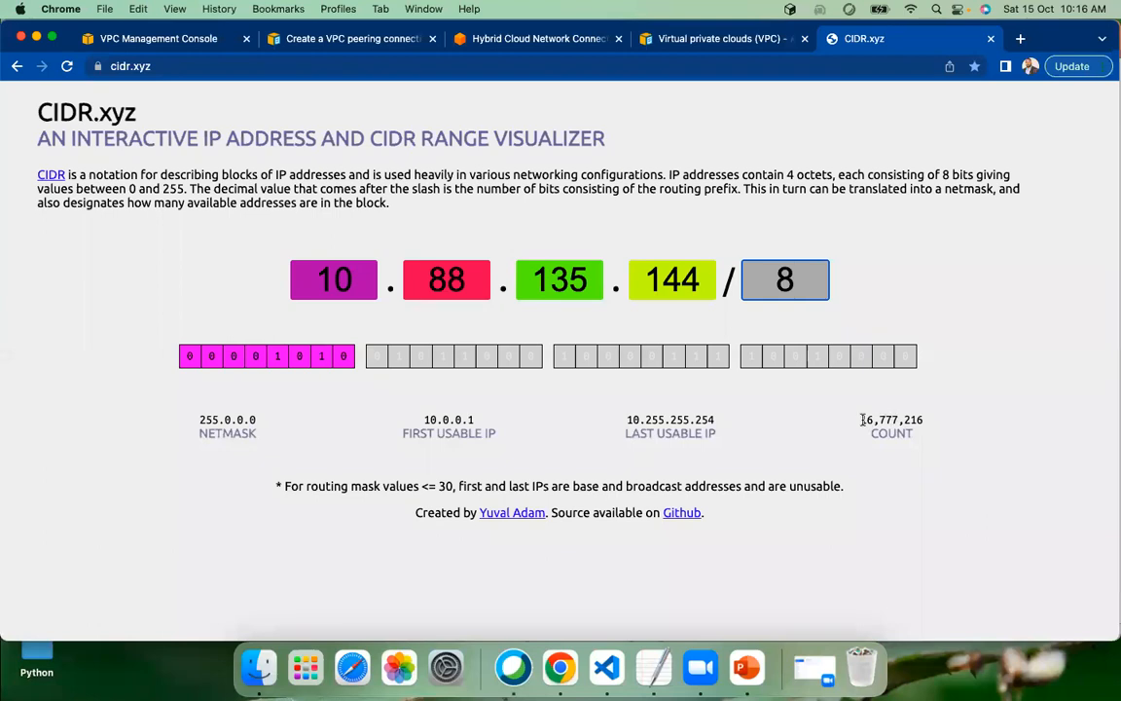
left_click_drag(861, 419, 888, 423)
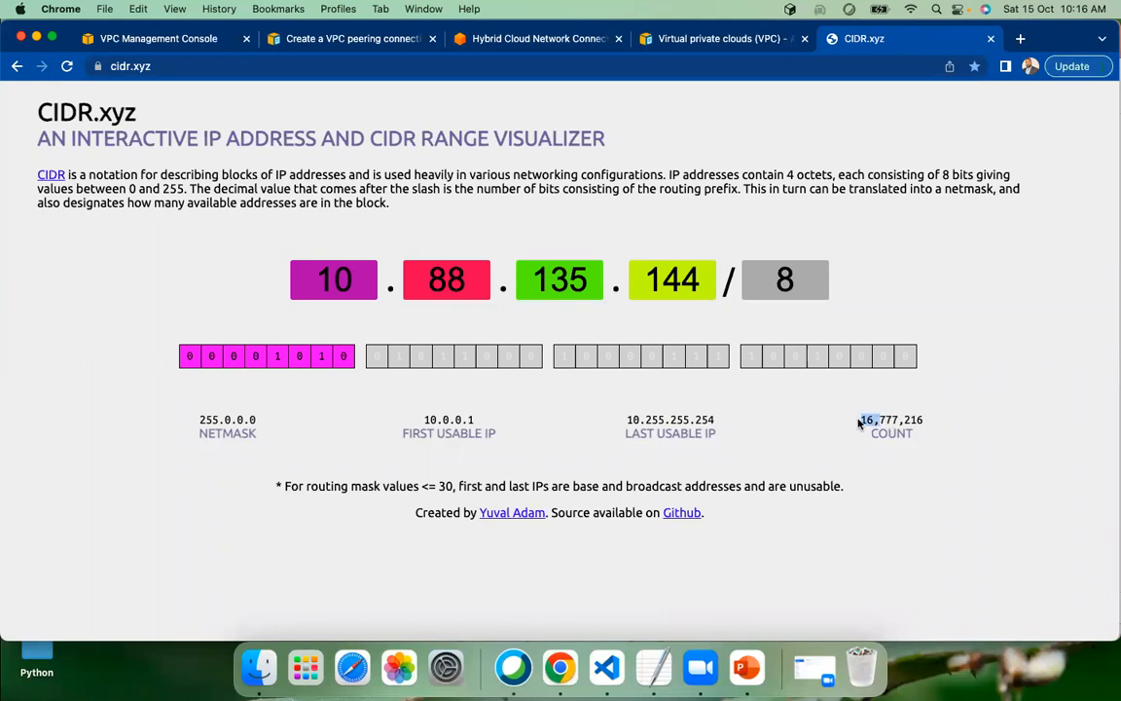
left_click(957, 423)
left_click_drag(928, 423, 846, 415)
left_click(1042, 446)
left_click_drag(200, 419, 258, 421)
Highlight and read the introductory paragraph explaining CIDR notation above the visualizer
left_click_drag(385, 203, 16, 177)
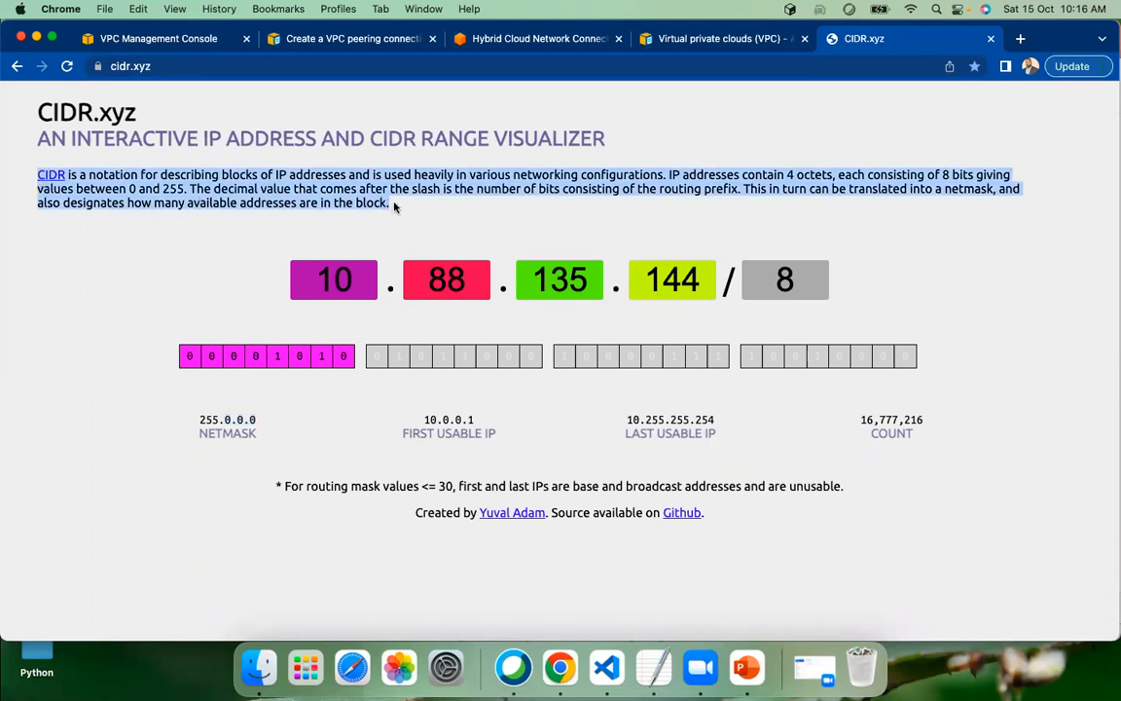
left_click(790, 176)
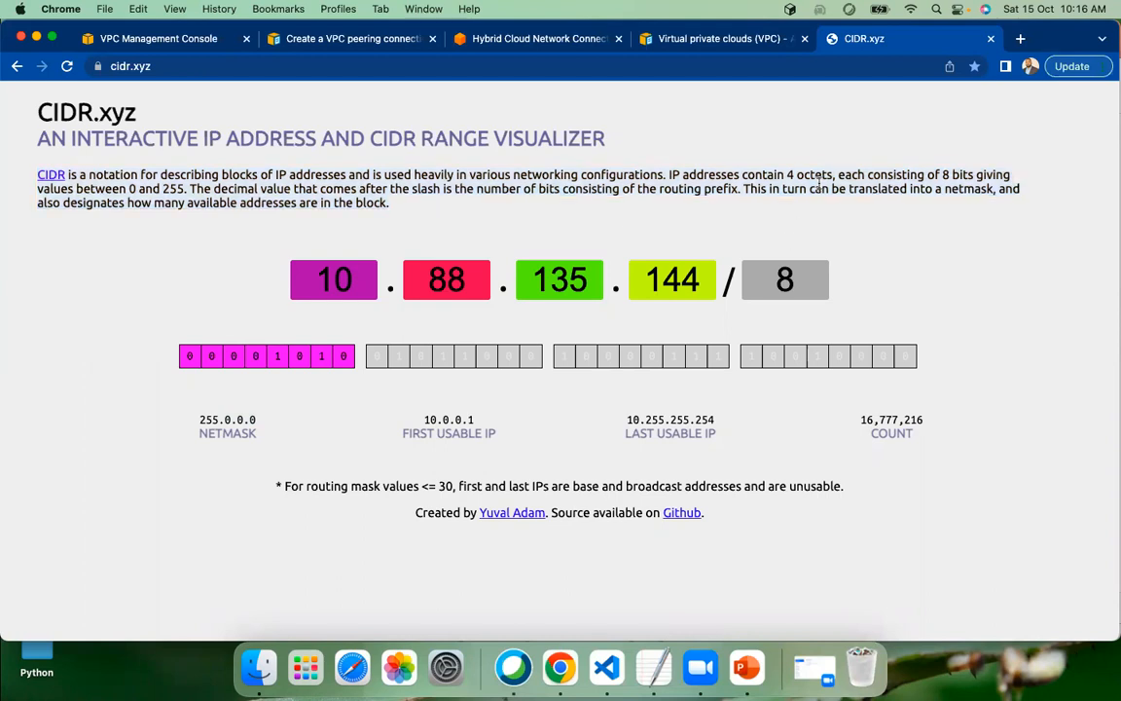
left_click_drag(1026, 185, 1022, 196)
left_click(628, 201)
left_click_drag(374, 217, 37, 175)
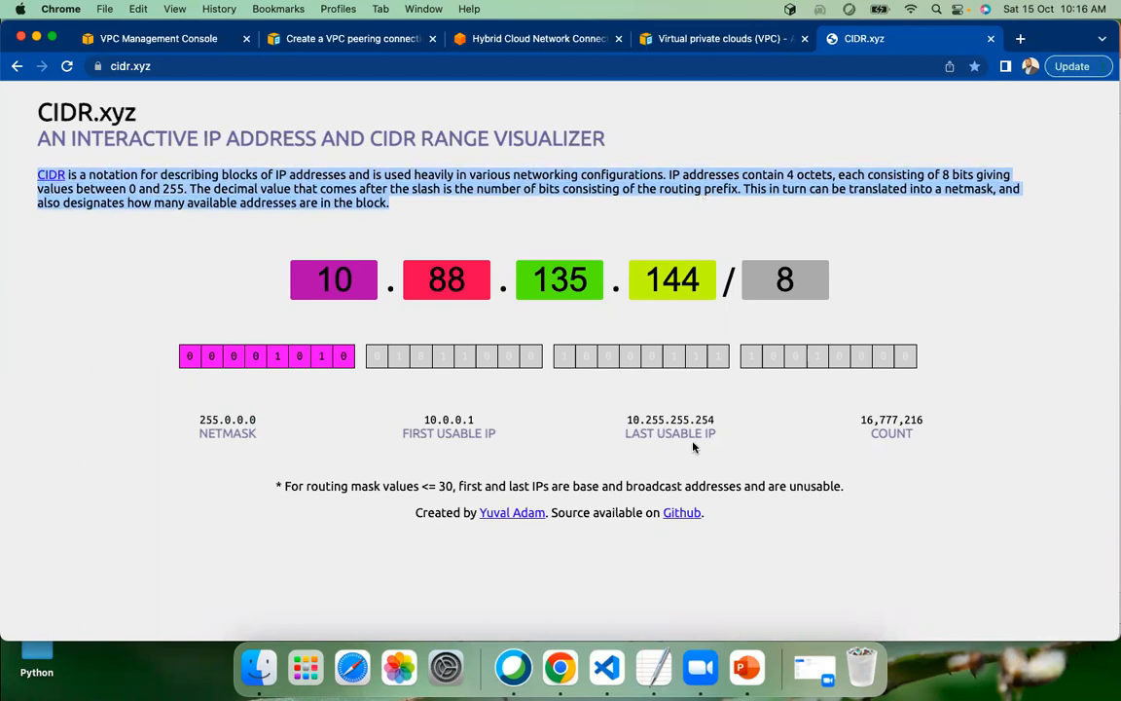
Return to the VPC creation form in the VPC Management Console, passing through the open documentation and Direct Connect pages
left_click(714, 43)
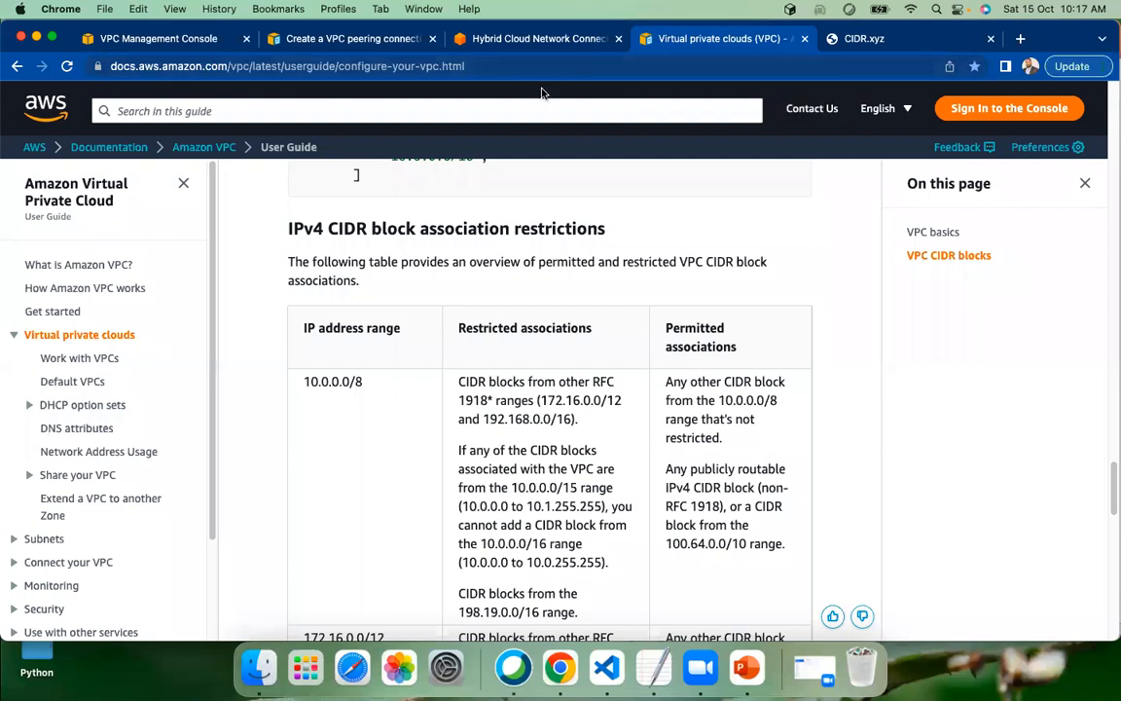
left_click(463, 36)
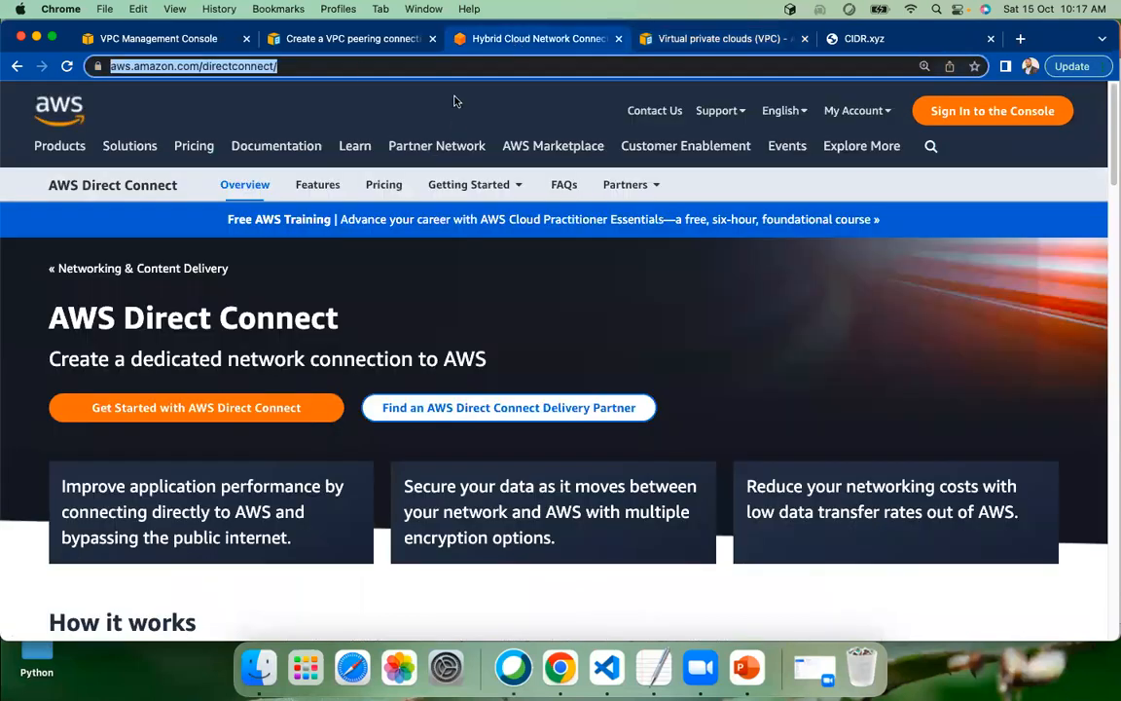
left_click(290, 39)
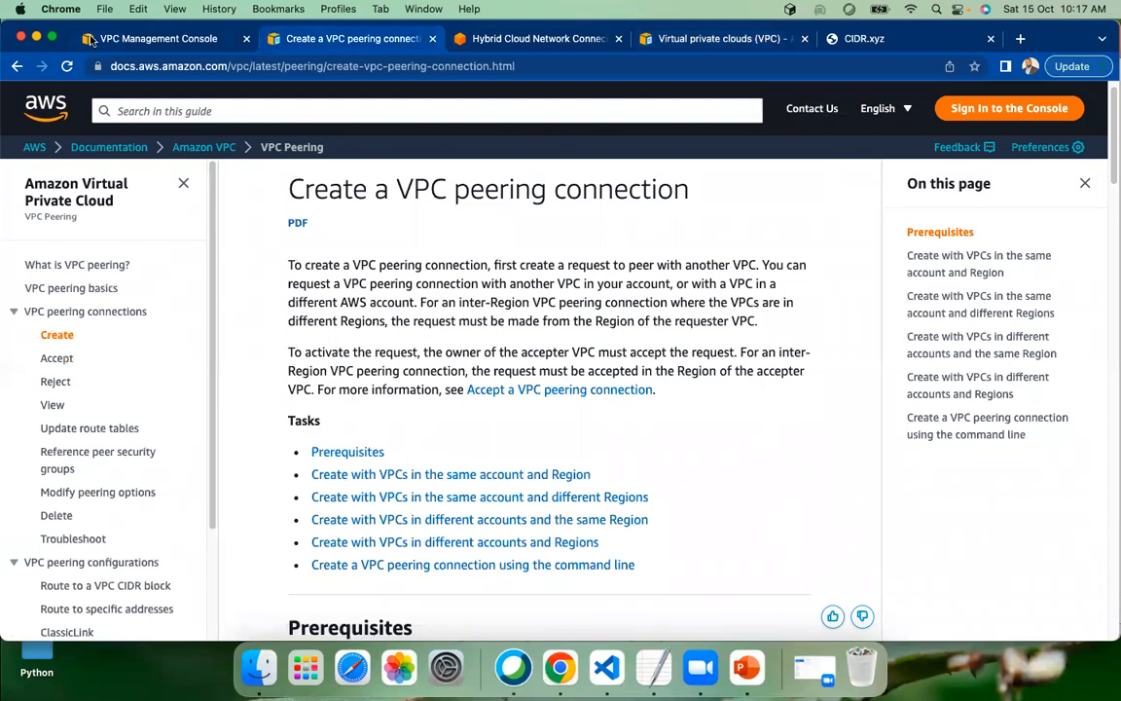
left_click(131, 37)
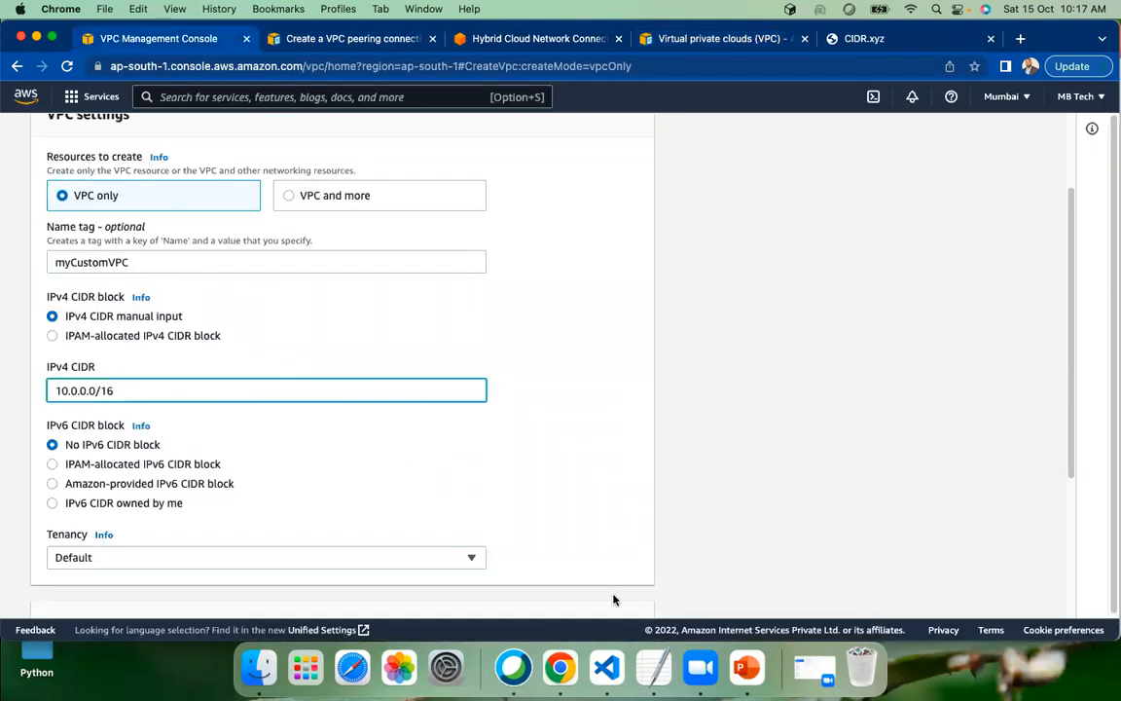
Switch to PowerPoint, view the VPC architecture diagram on slide 4, and return to Chrome
left_click(728, 667)
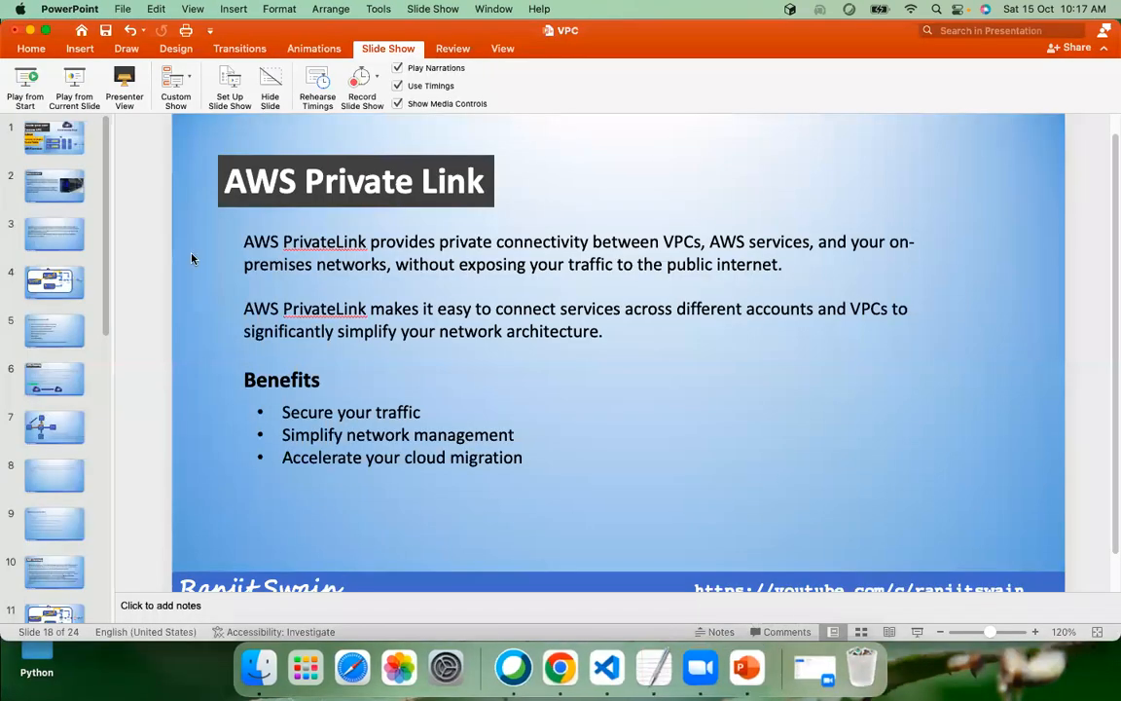
left_click(55, 272)
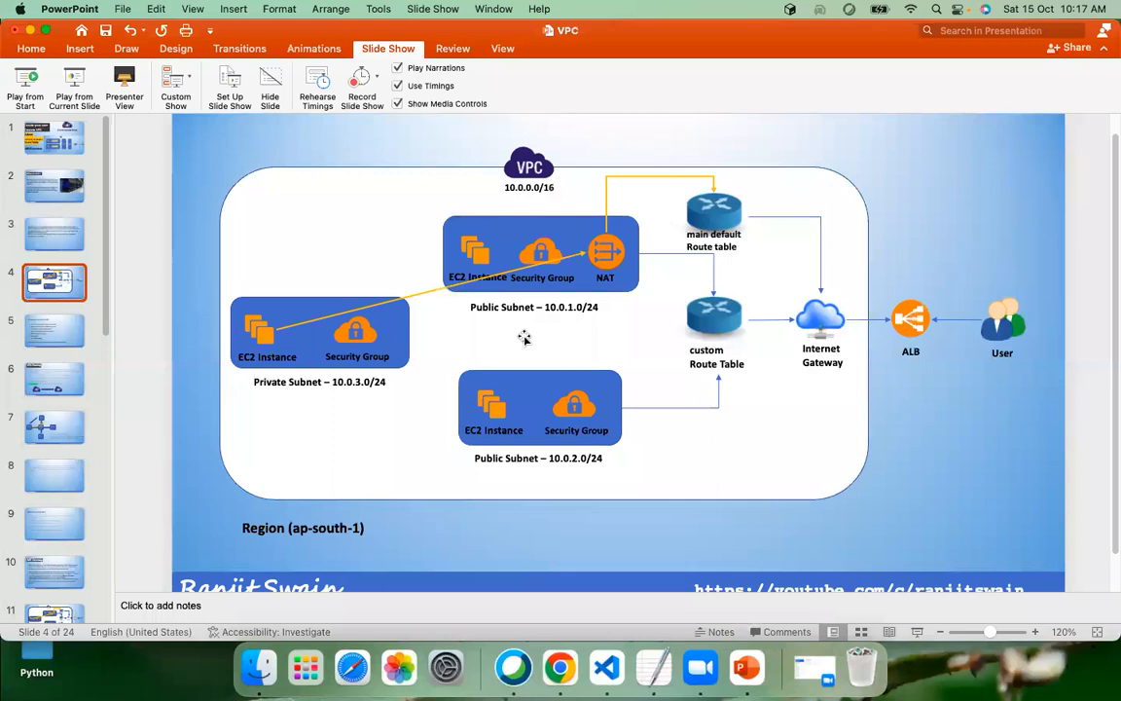
key("super+Tab")
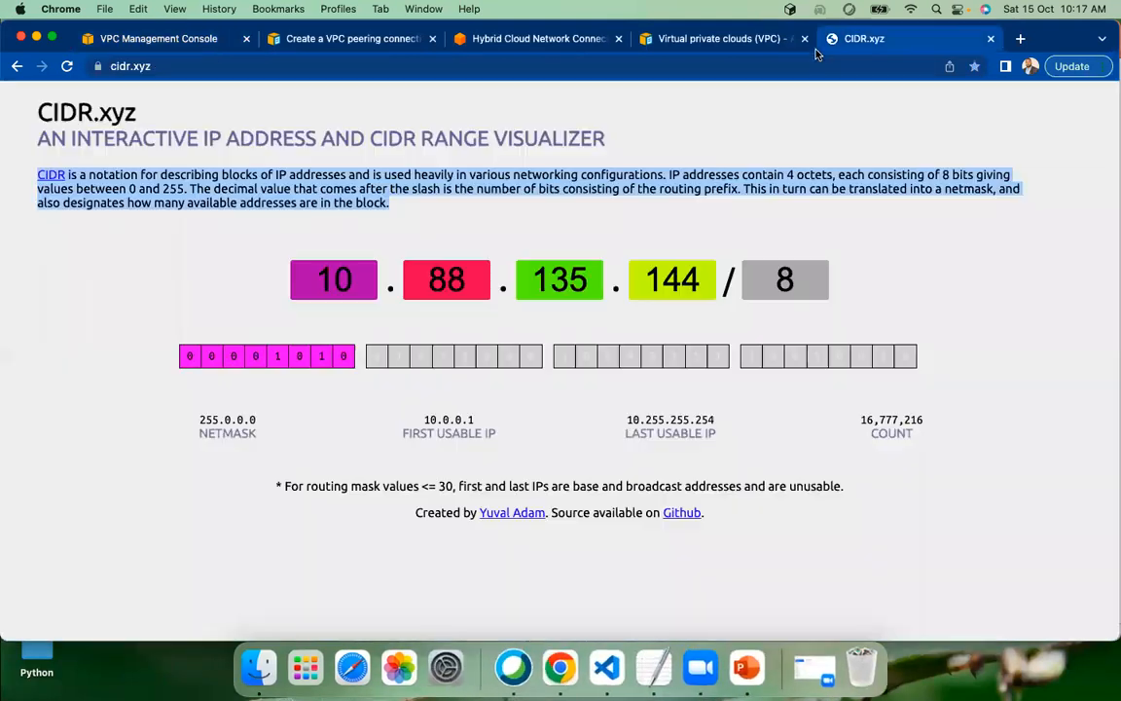
Set the CIDR.xyz visualizer to 10.0.0.0/16 and highlight the address count for that block
left_click(823, 44)
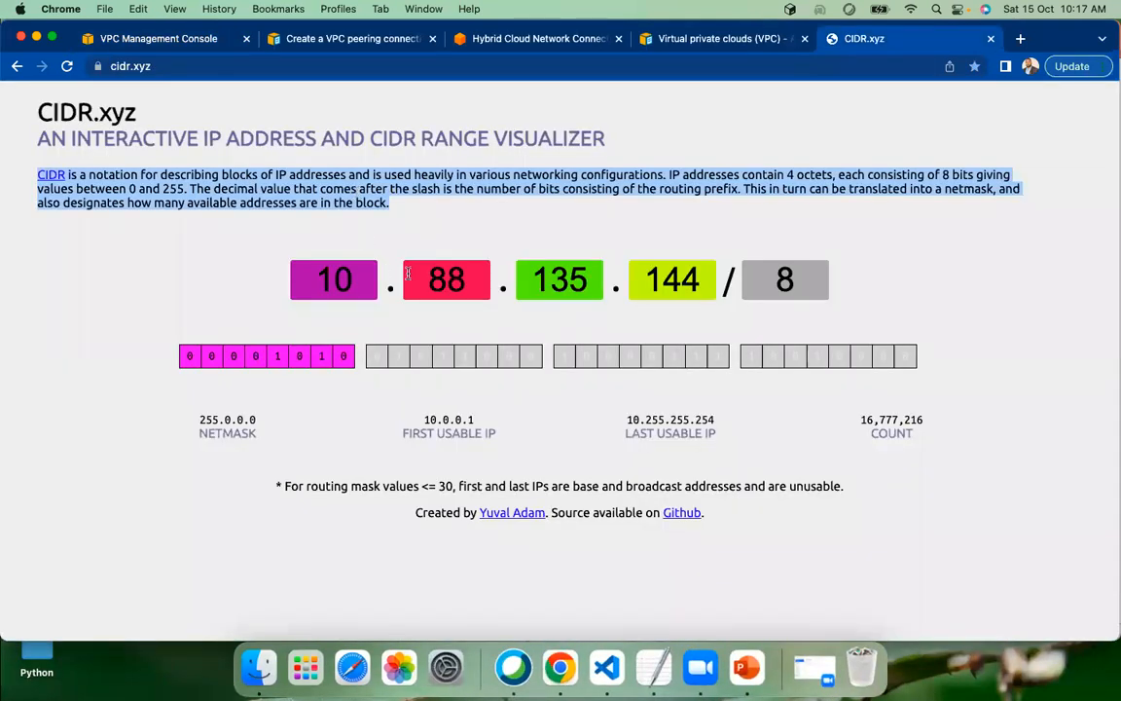
left_click(462, 279)
key("BackSpace")
key("BackSpace")
type("0")
key("Tab")
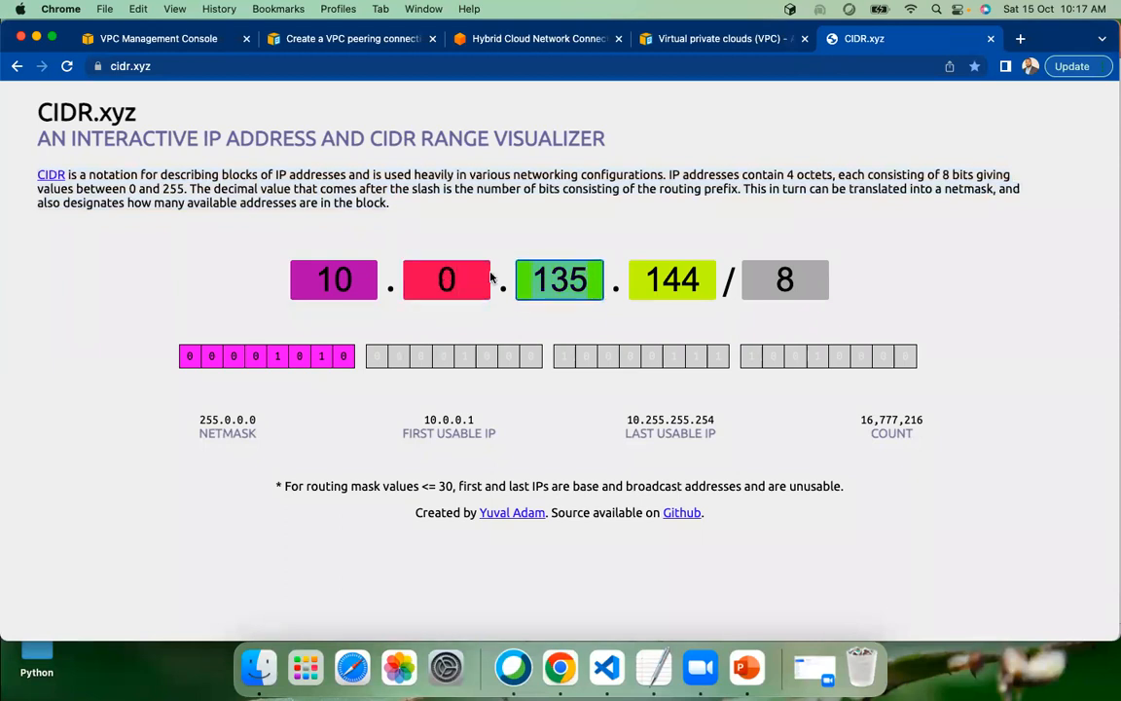
type("0")
key("Tab")
type("0")
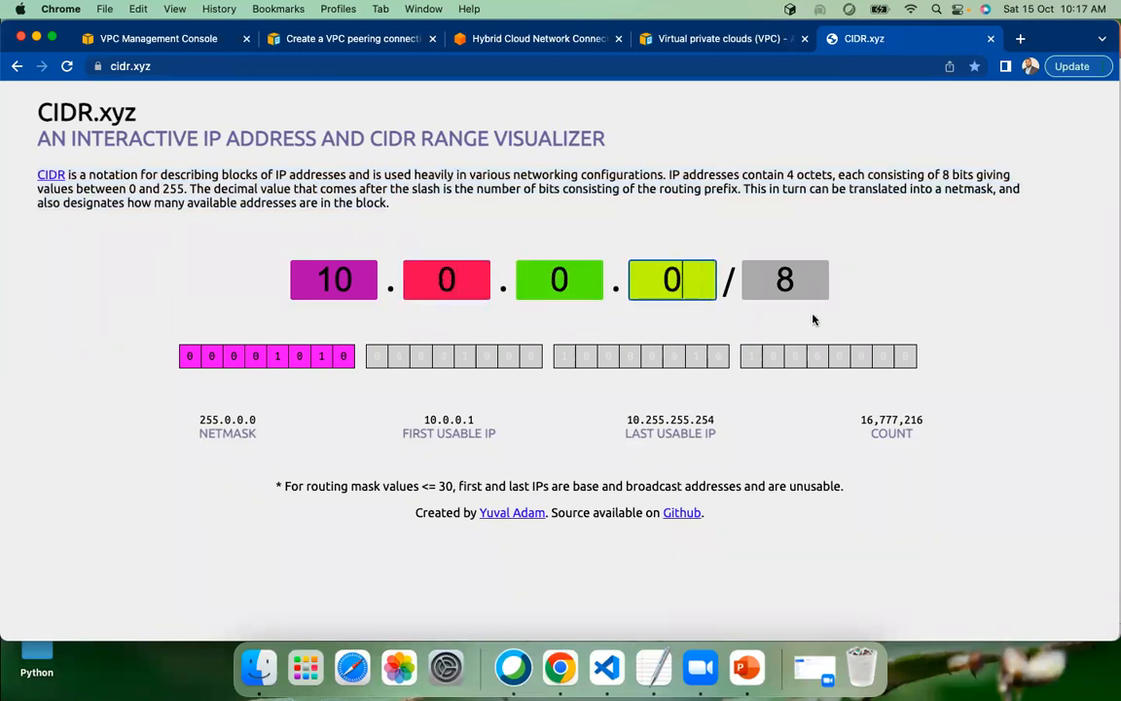
key("Tab")
type("16")
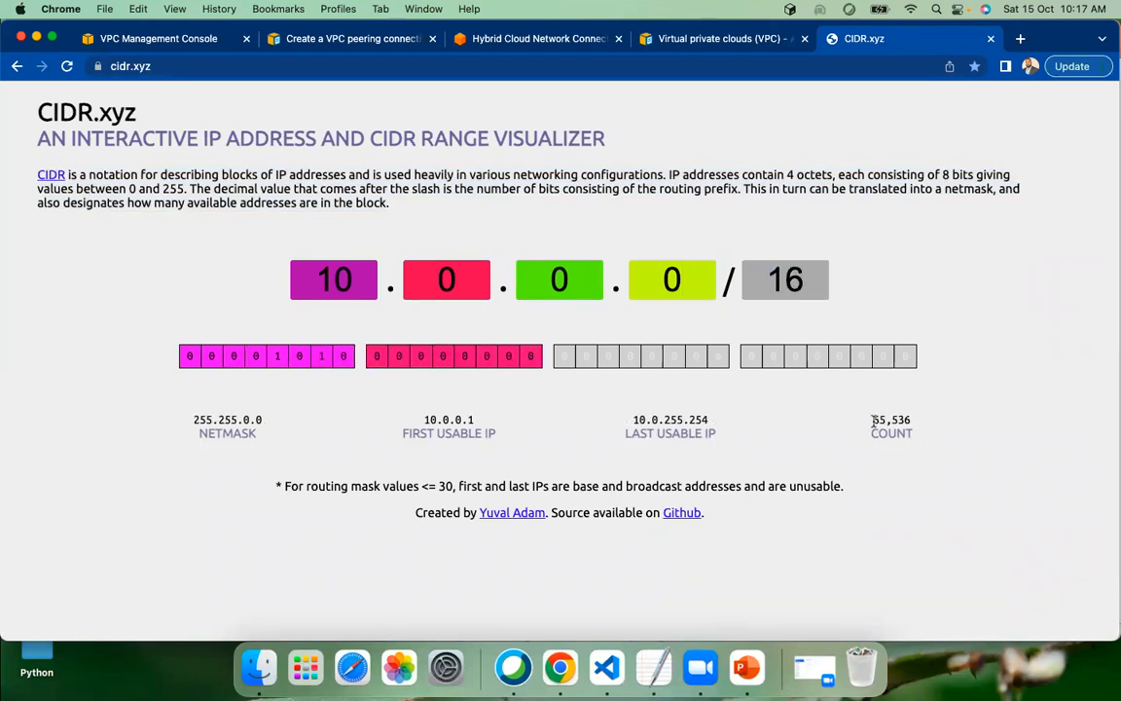
left_click_drag(873, 420, 926, 425)
left_click(873, 421)
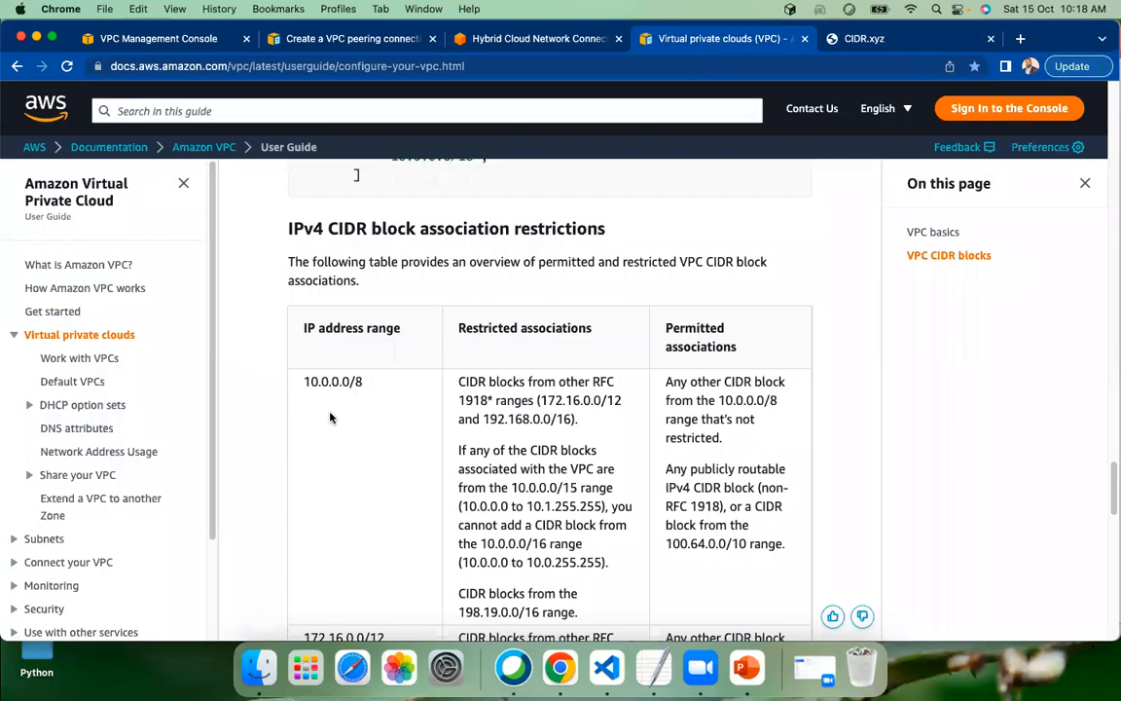
Create the VPC from the filled-in creation form, keeping No IPv6 CIDR block and Default tenancy
left_click(520, 42)
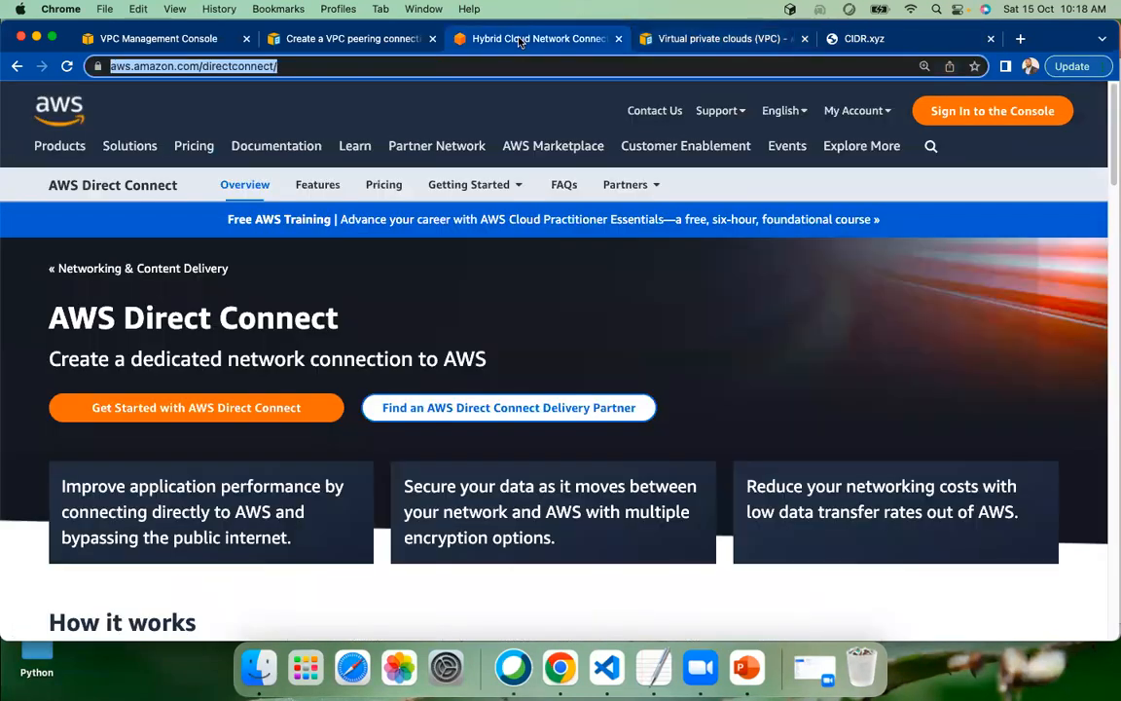
left_click(637, 40)
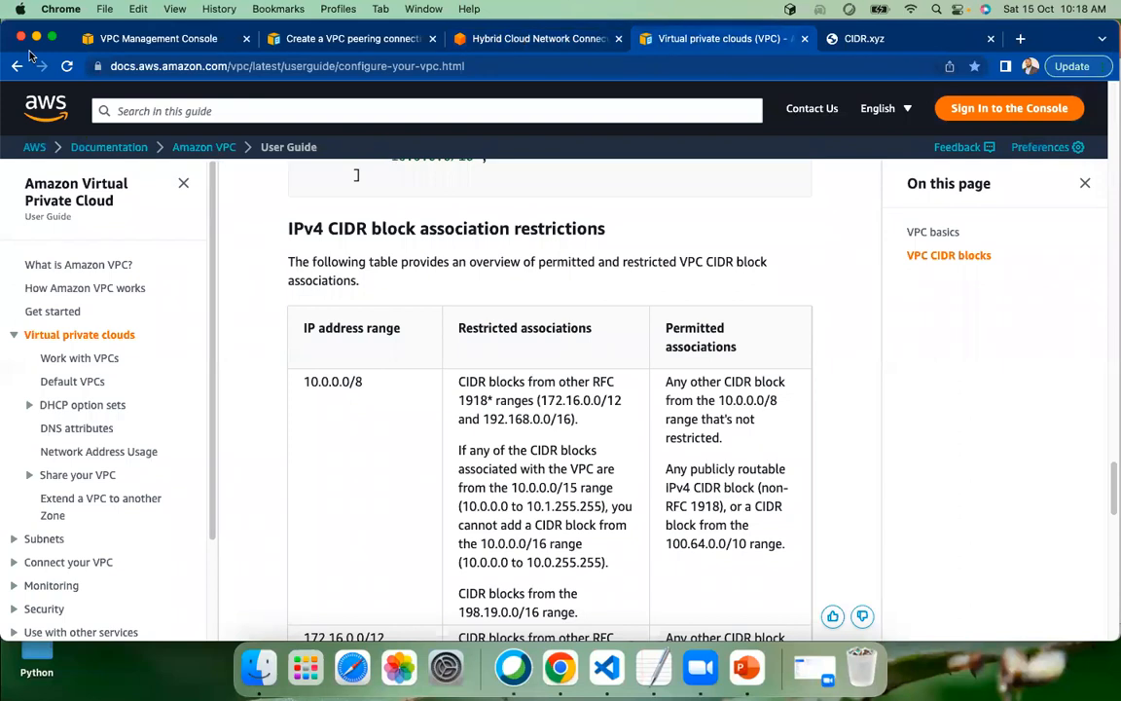
left_click(114, 39)
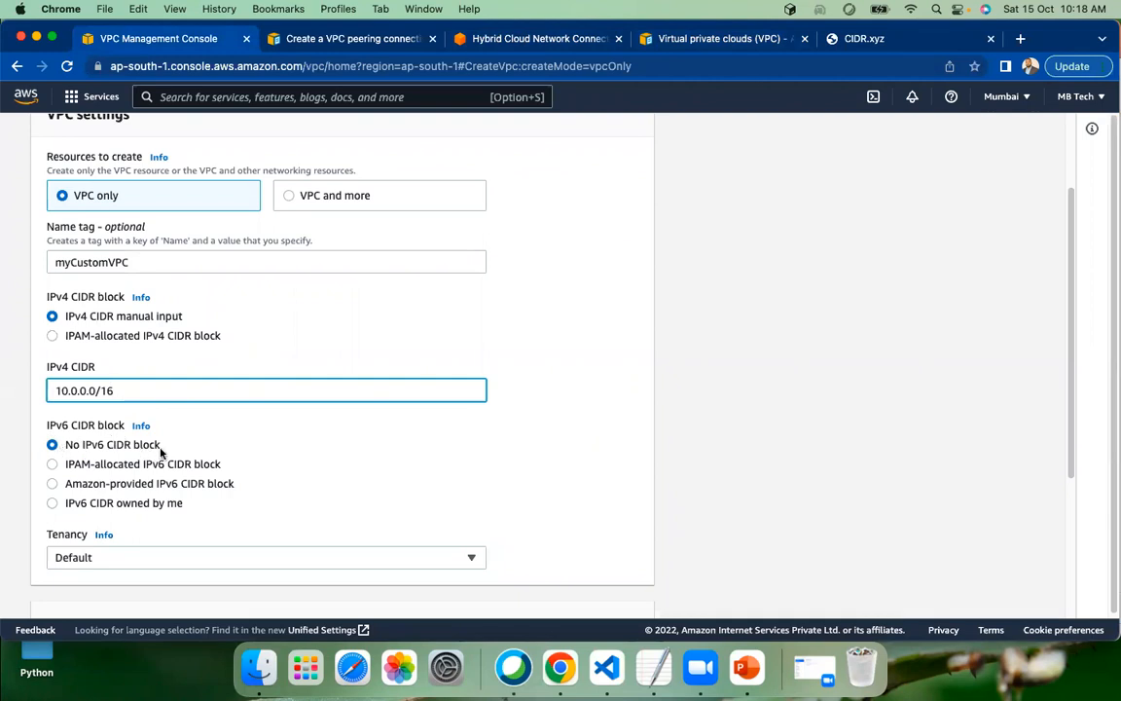
scroll(338, 522, "down", 1)
scroll(338, 523, "up", 1)
scroll(338, 522, "down", 3)
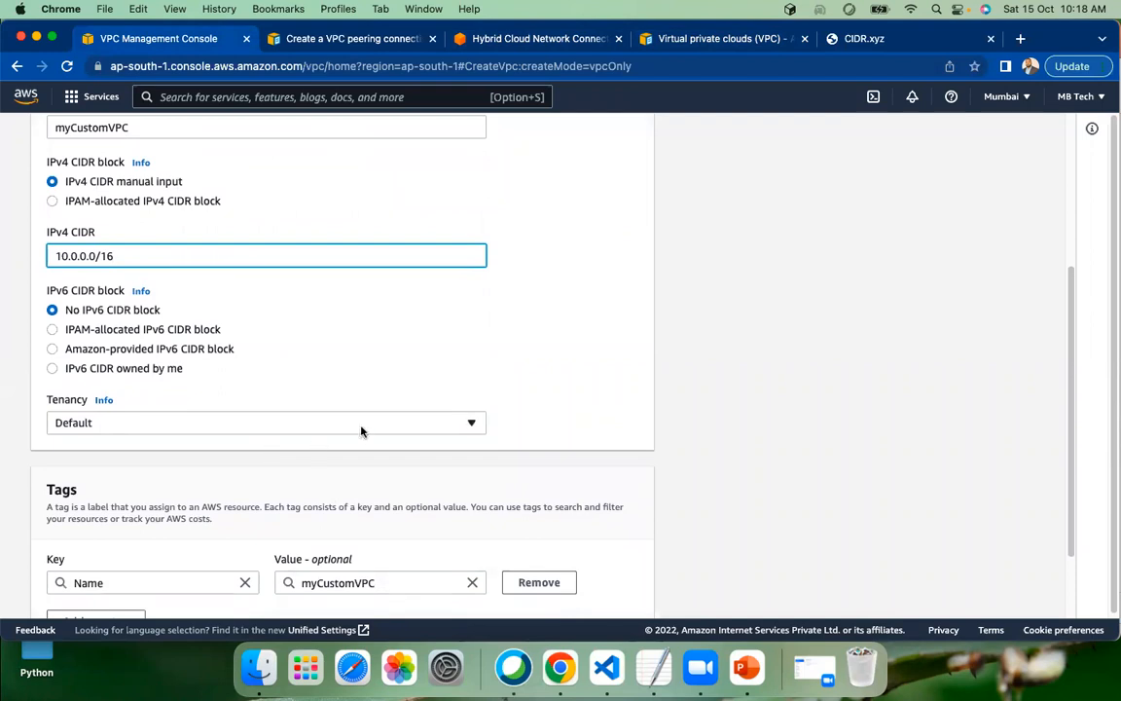
scroll(452, 435, "down", 2)
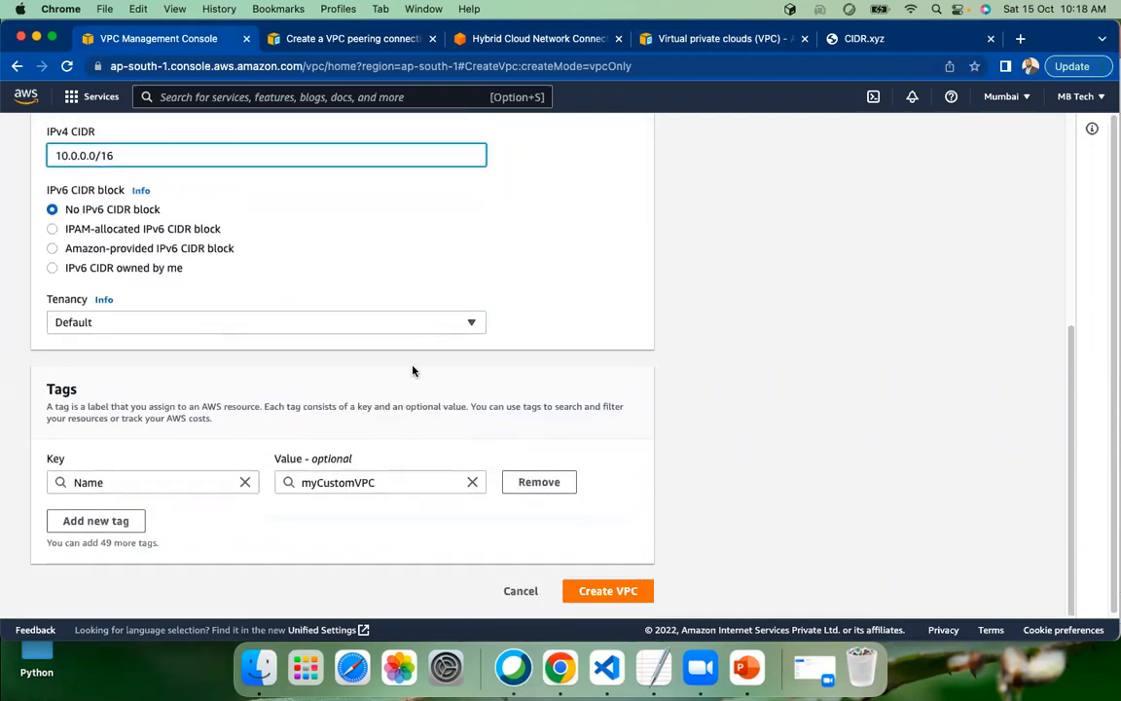
left_click(457, 325)
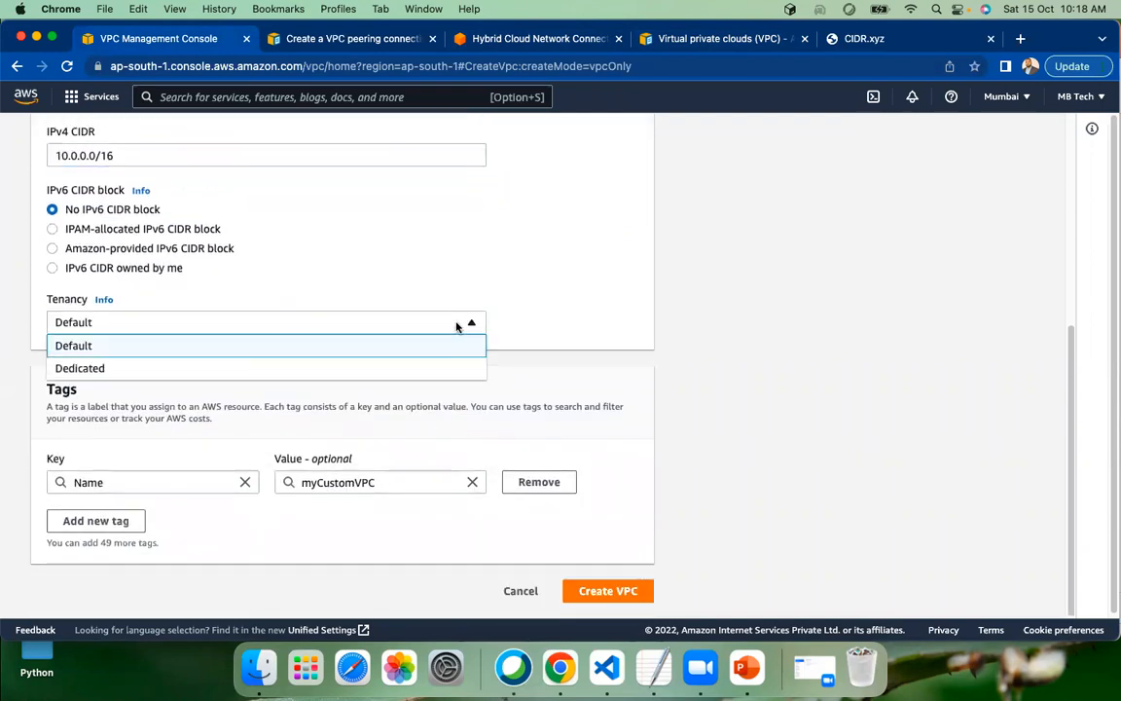
left_click(593, 303)
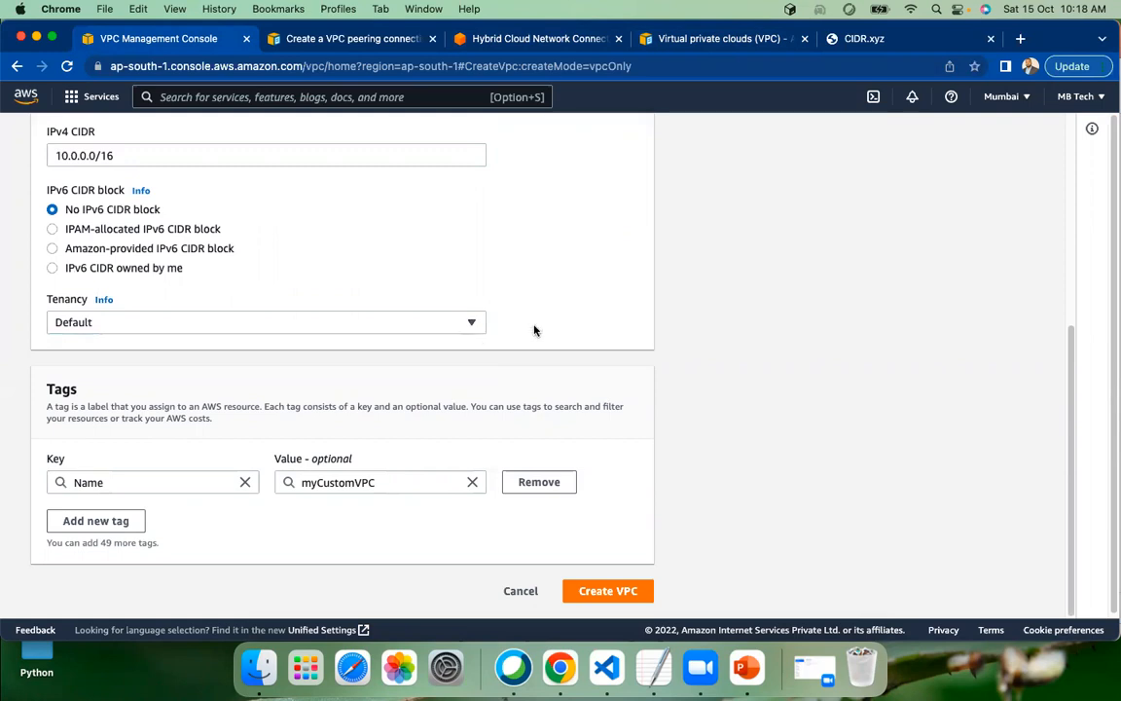
scroll(530, 330, "down", 1)
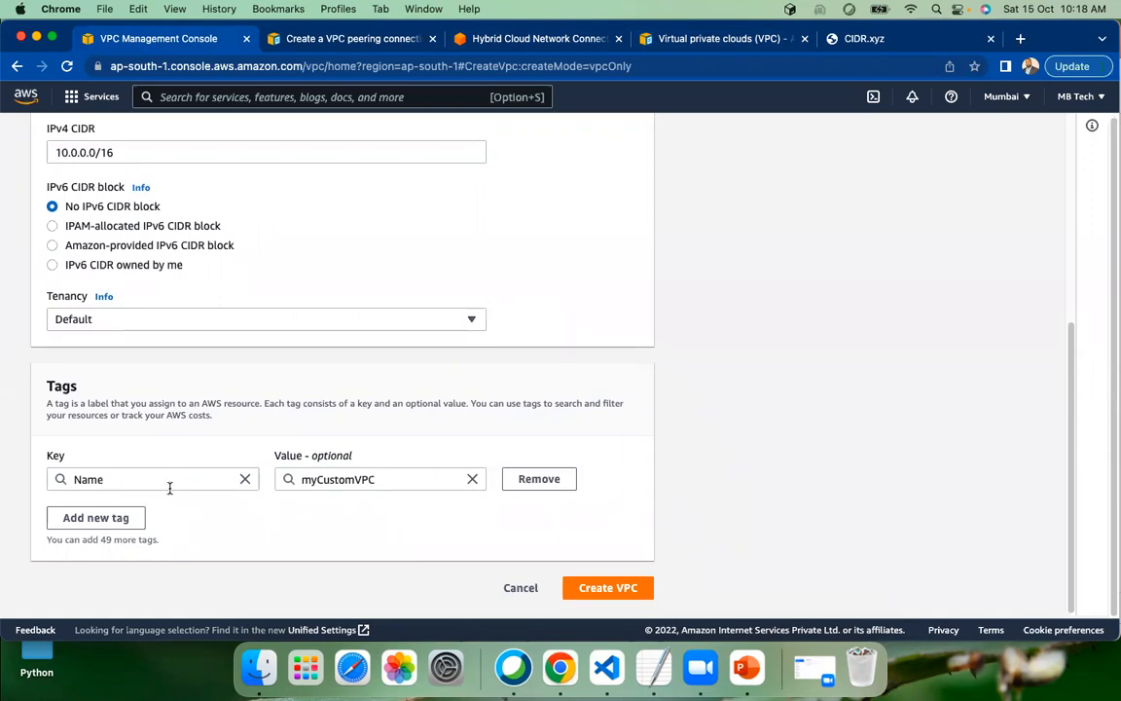
left_click(626, 592)
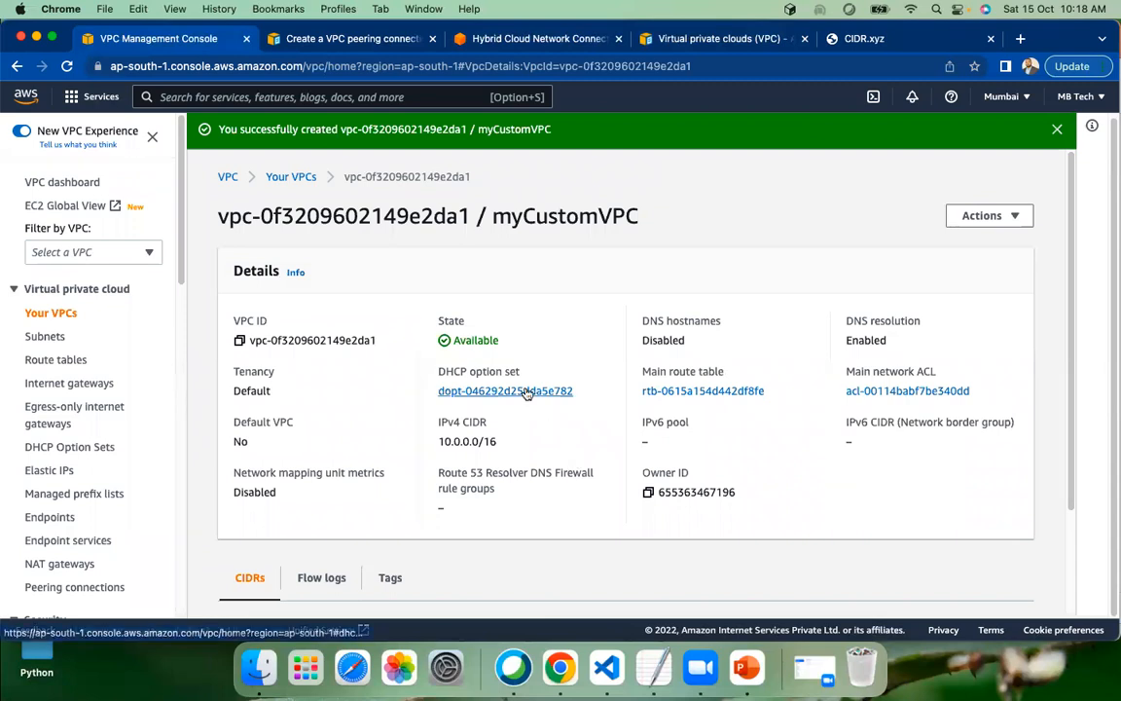
Review the details of myCustomVPC, and view it in the list of VPCs reached from the VPC dashboard
scroll(560, 355, "down", 3)
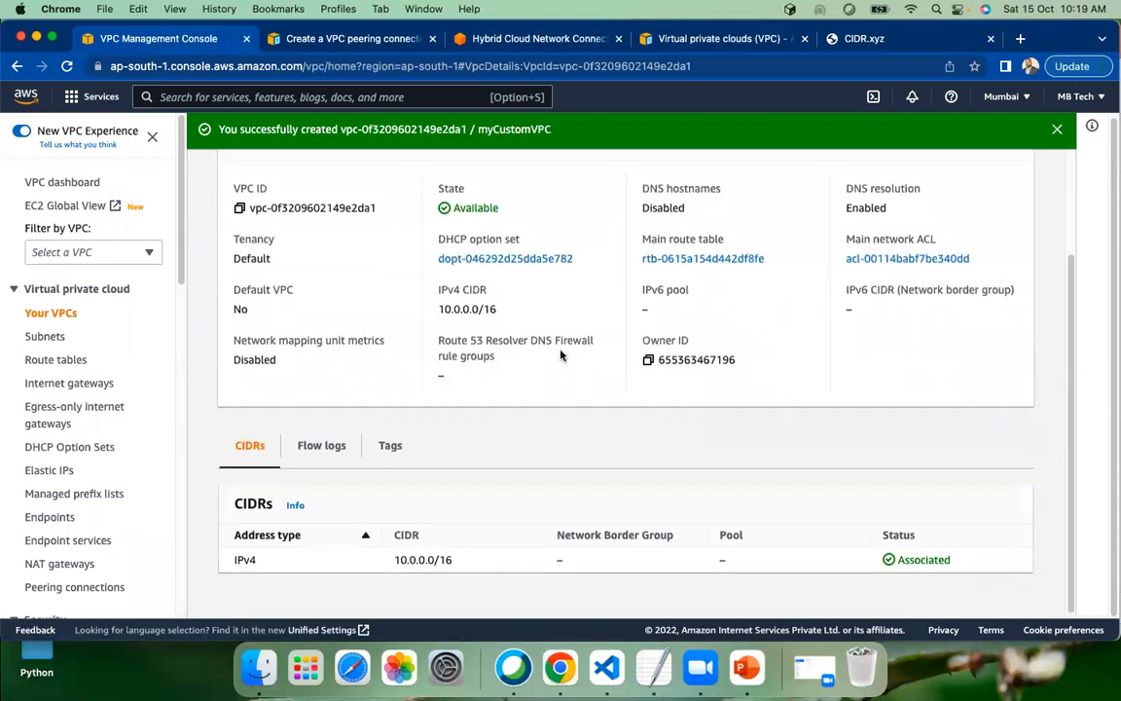
scroll(560, 355, "up", 3)
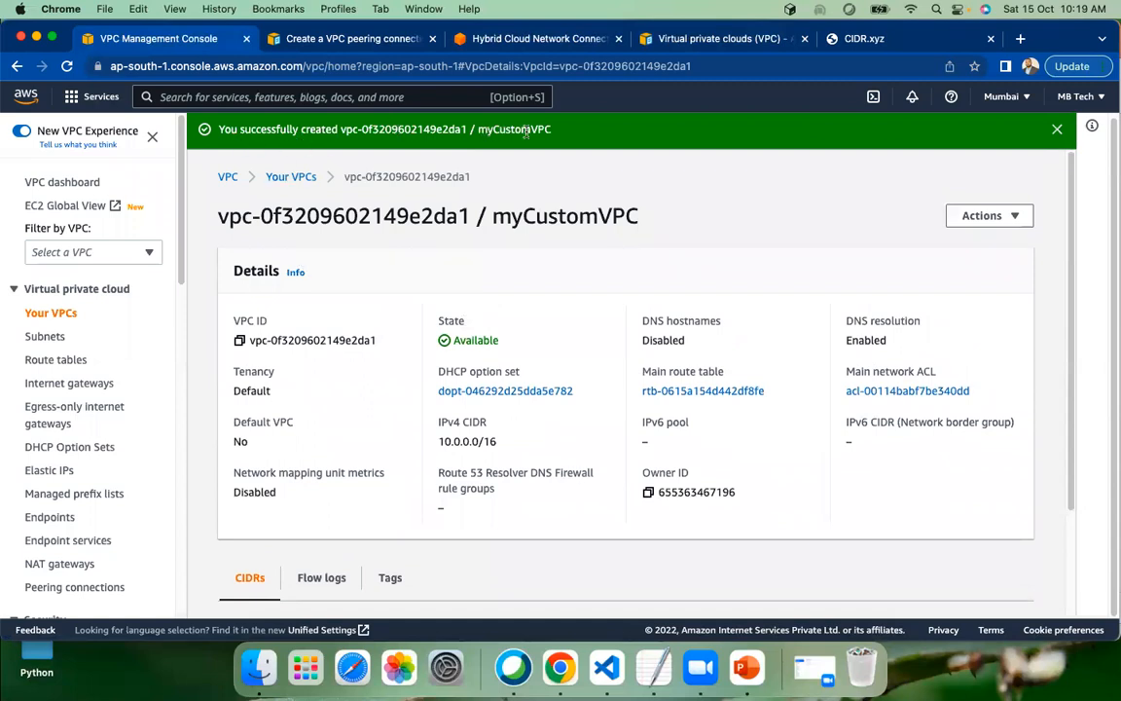
left_click(64, 182)
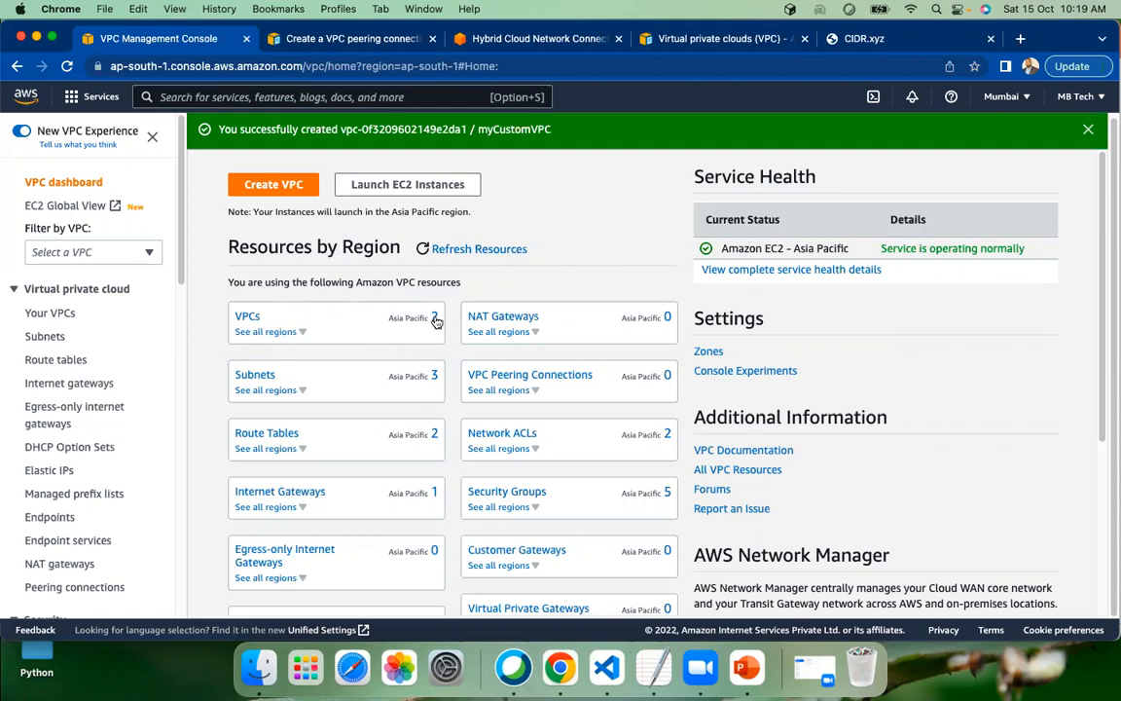
left_click(245, 318)
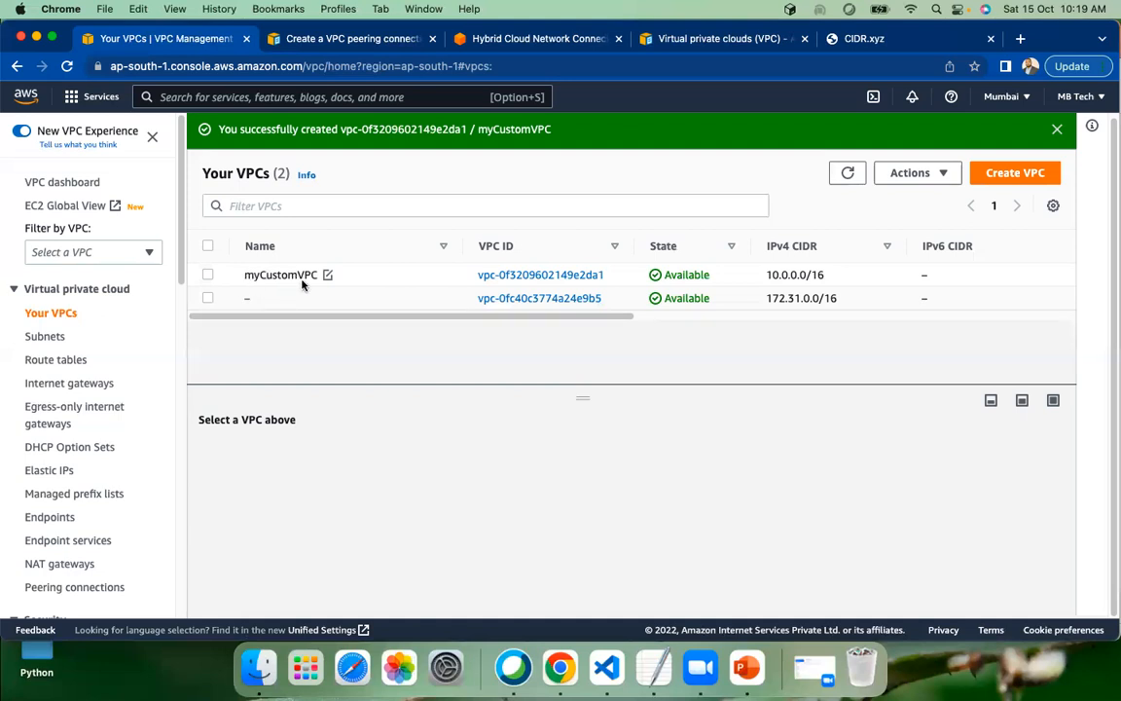
left_click_drag(384, 316, 163, 306)
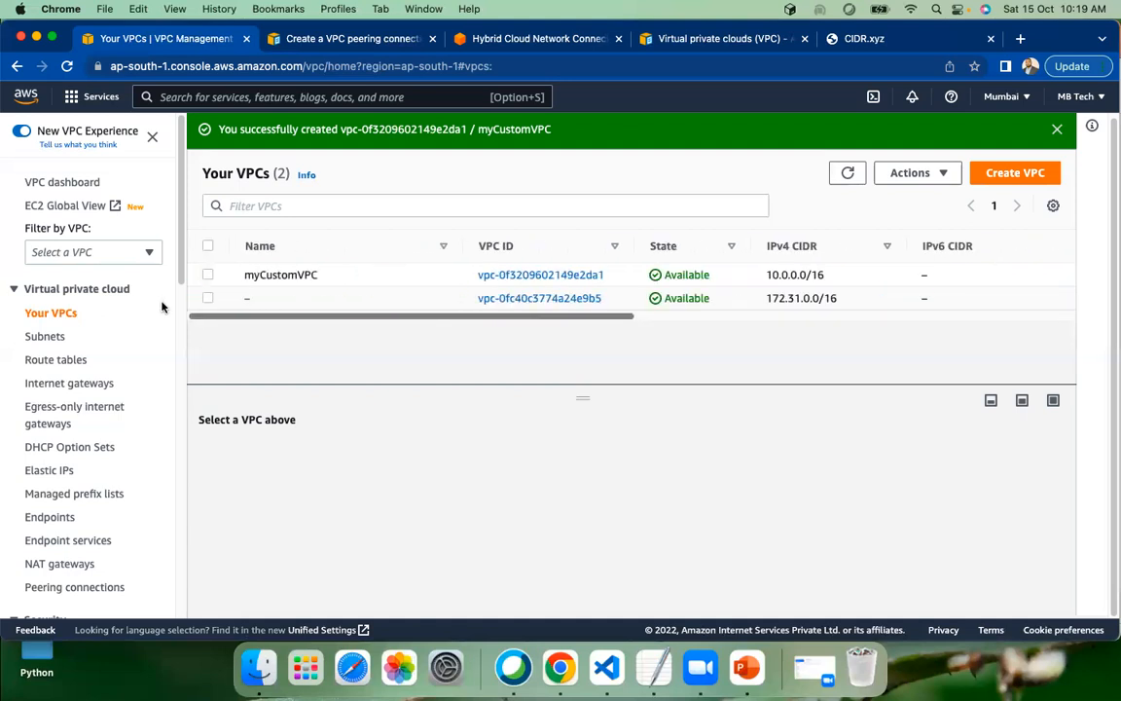
Return to the VPC dashboard and examine the resource counts under Resources by Region
left_click(17, 71)
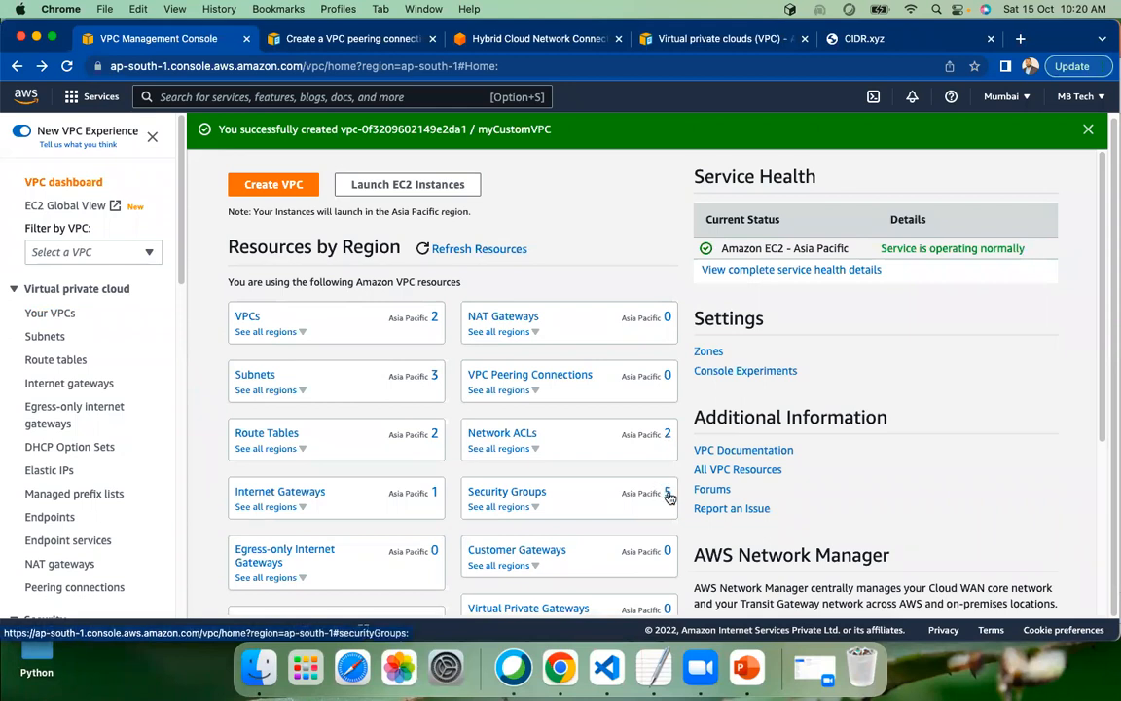
scroll(667, 491, "down", 2)
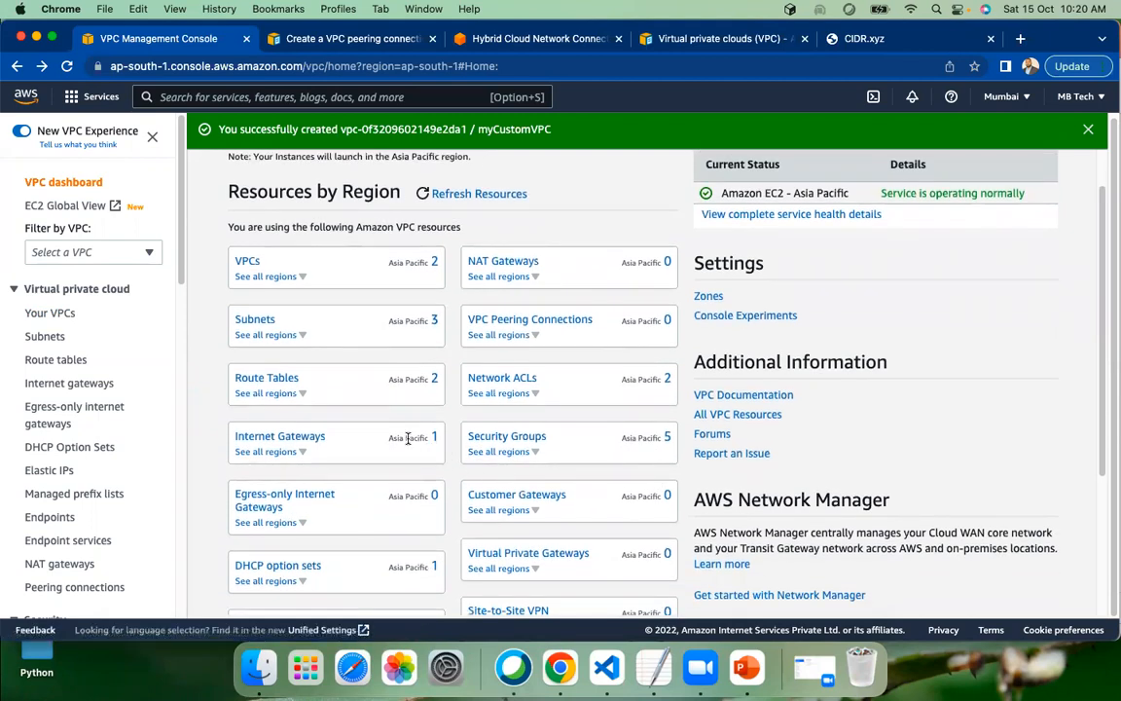
scroll(324, 337, "down", 1)
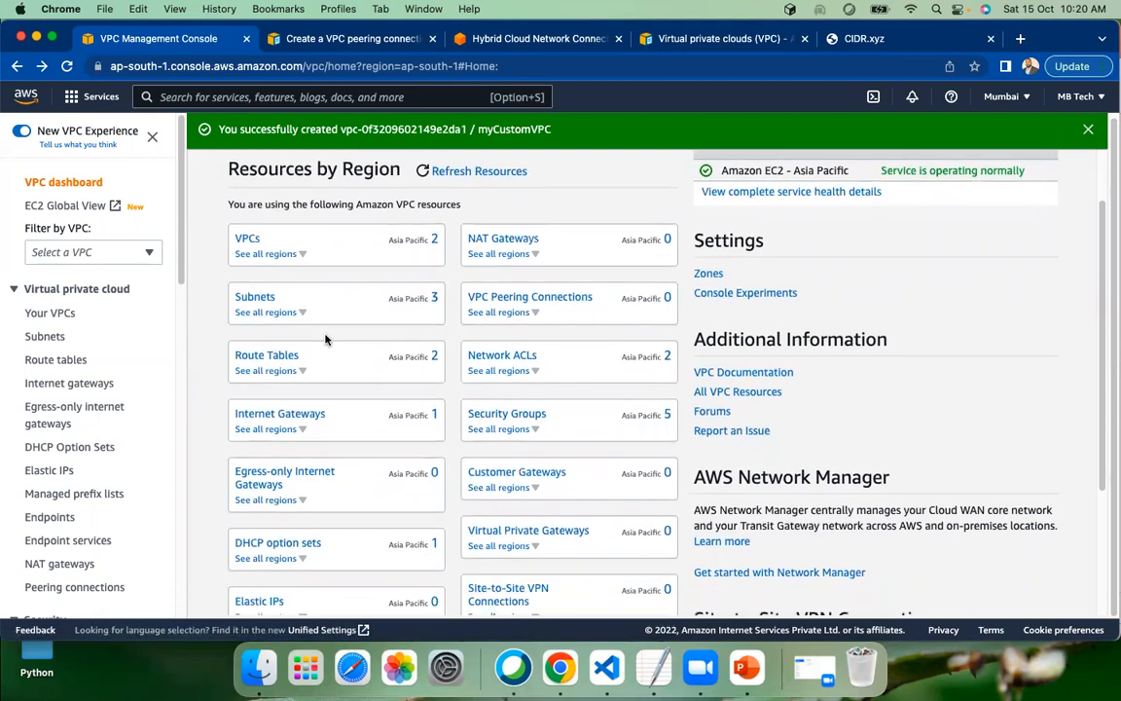
scroll(326, 339, "down", 6)
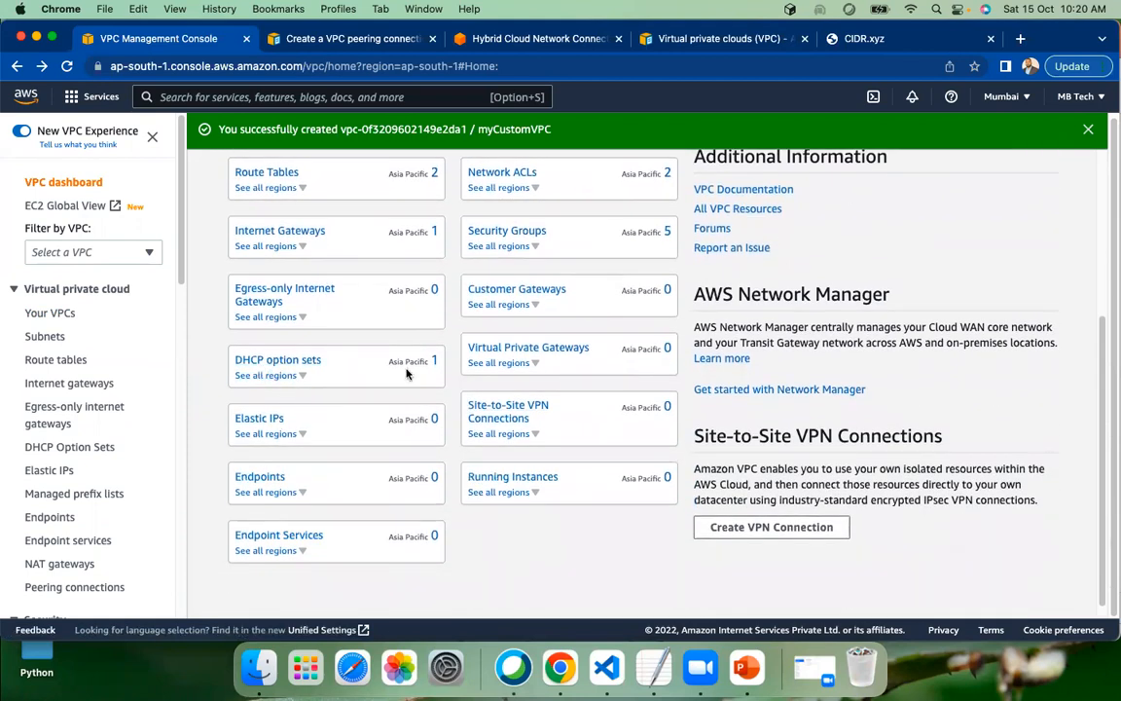
scroll(409, 371, "up", 9)
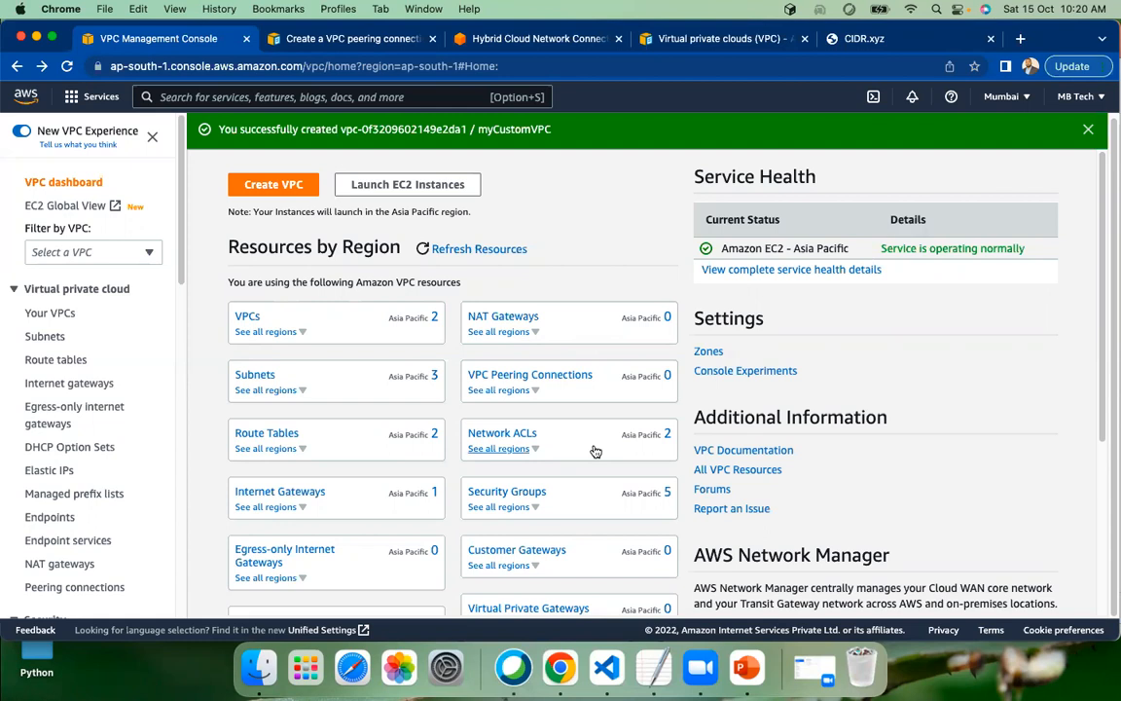
Open the network ACL list and examine each ACL's subnet association, VPC, and inbound and outbound rule counts
left_click(519, 436)
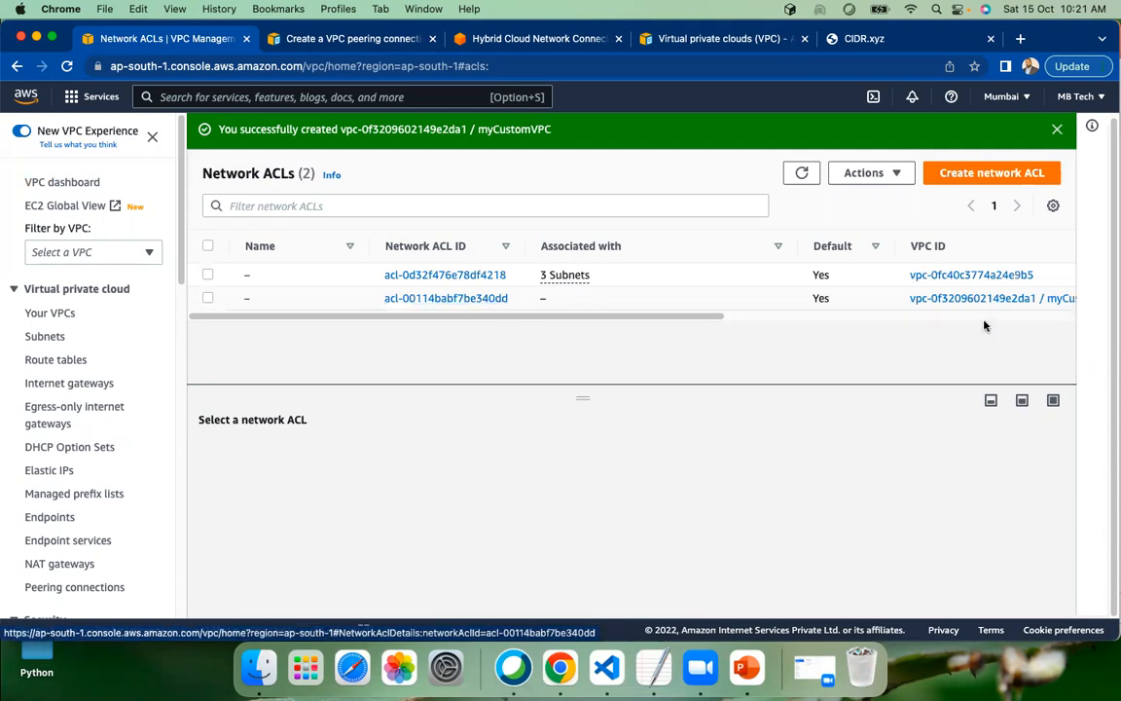
left_click_drag(703, 320, 825, 321)
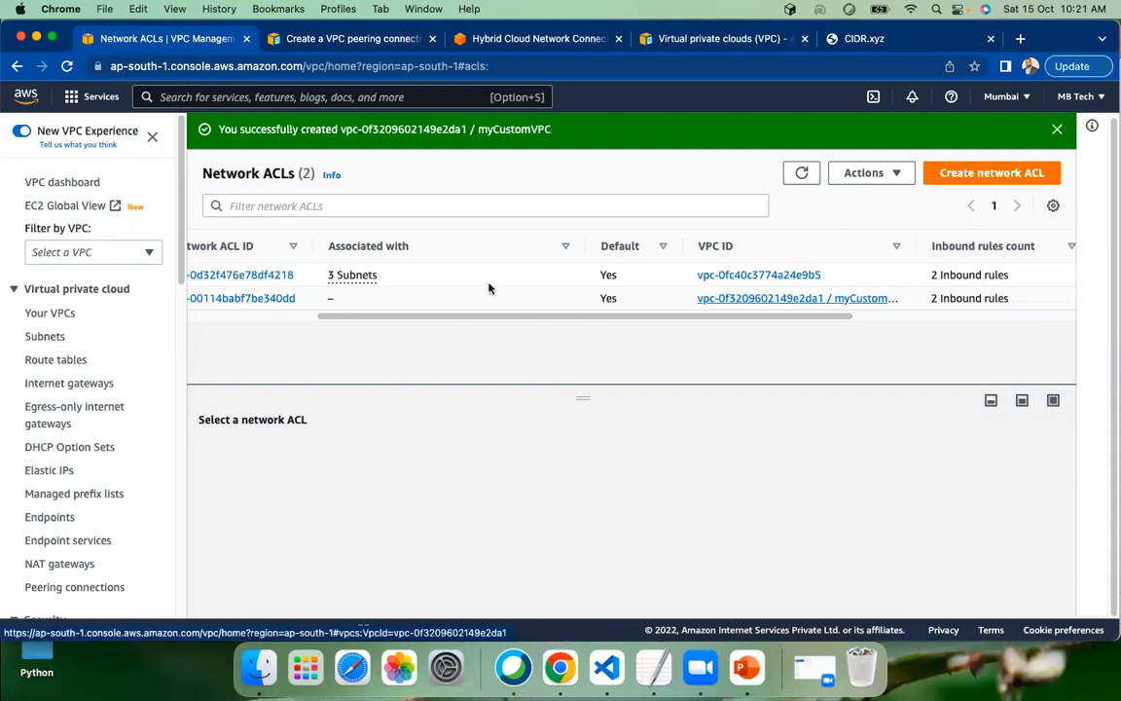
scroll(355, 313, "left", 3)
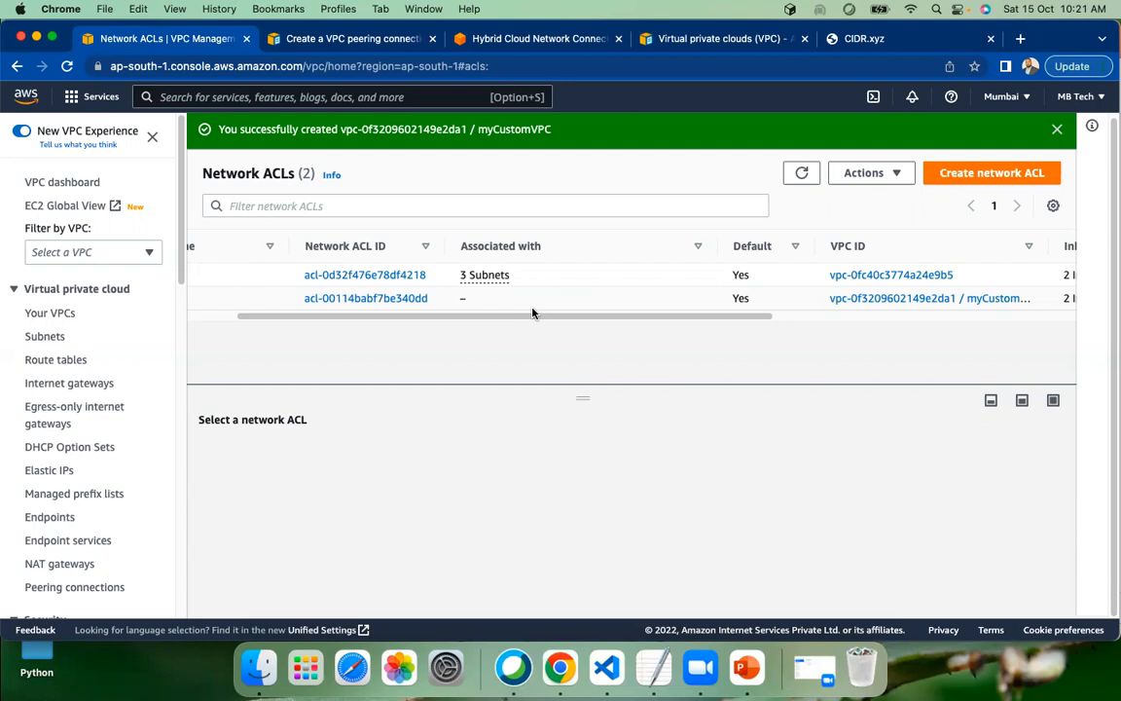
scroll(506, 321, "left", 3)
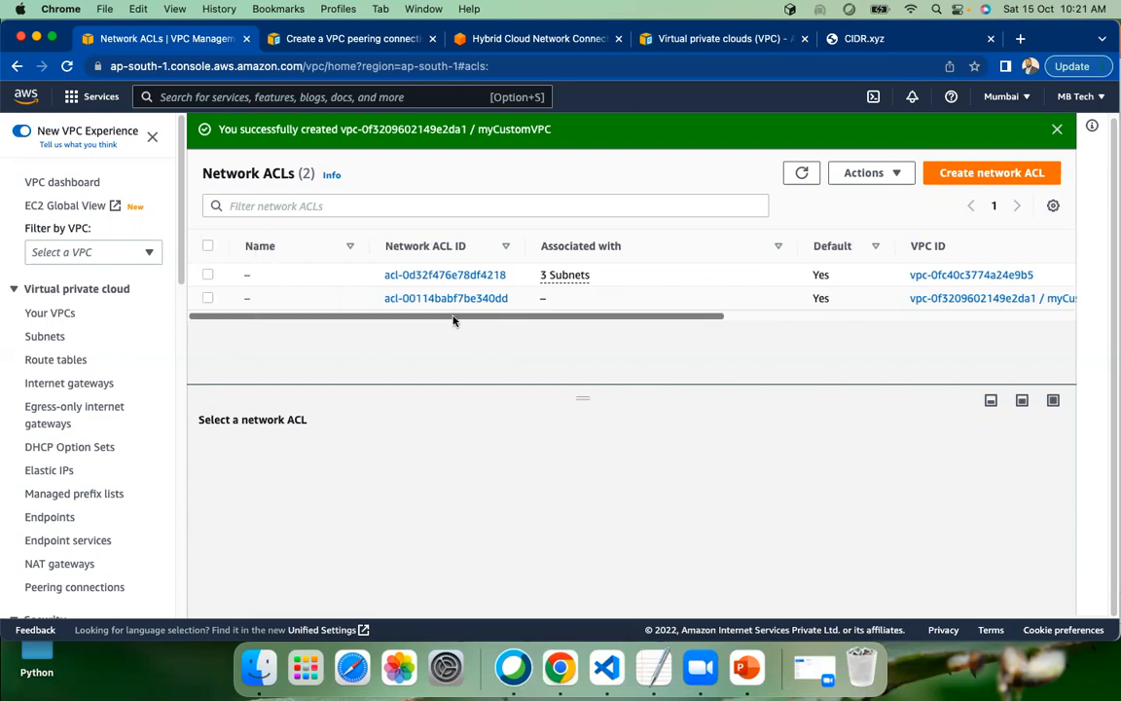
scroll(457, 302, "right", 3)
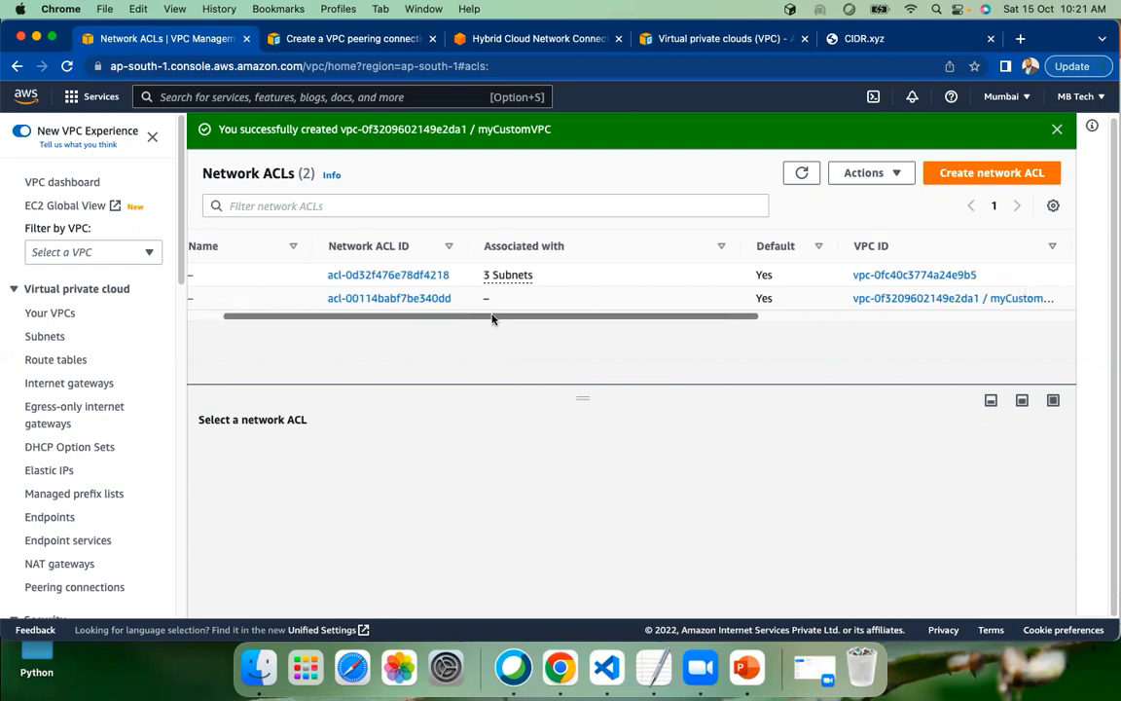
scroll(560, 321, "right", 10)
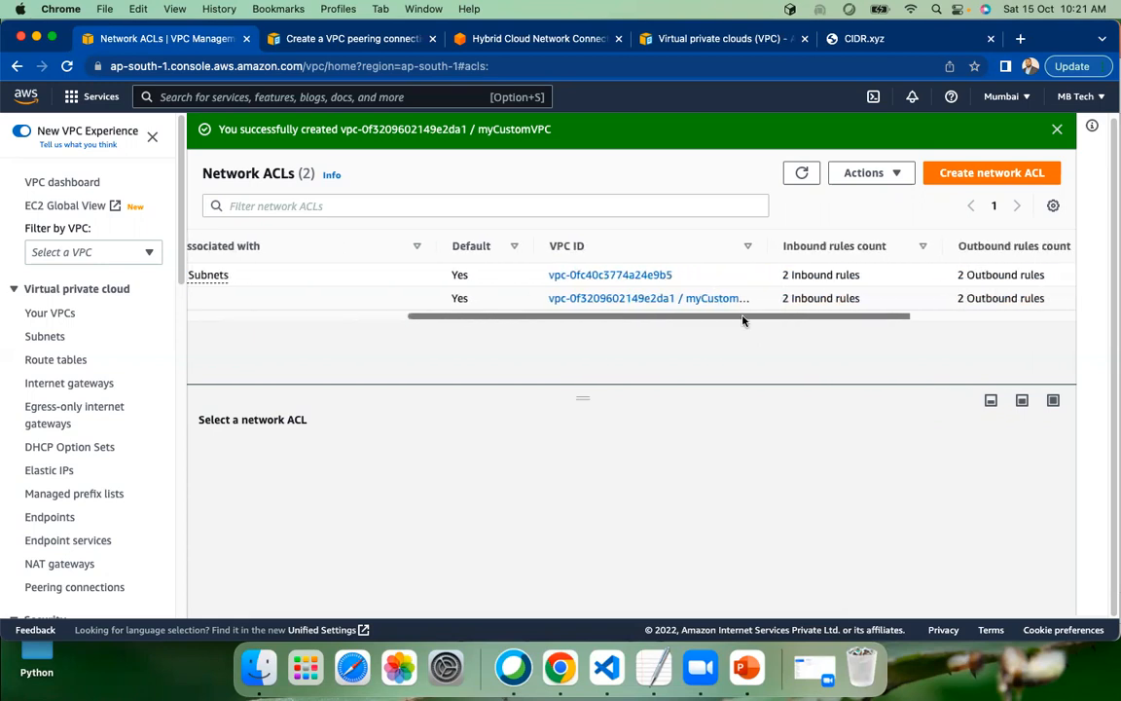
scroll(544, 321, "left", 10)
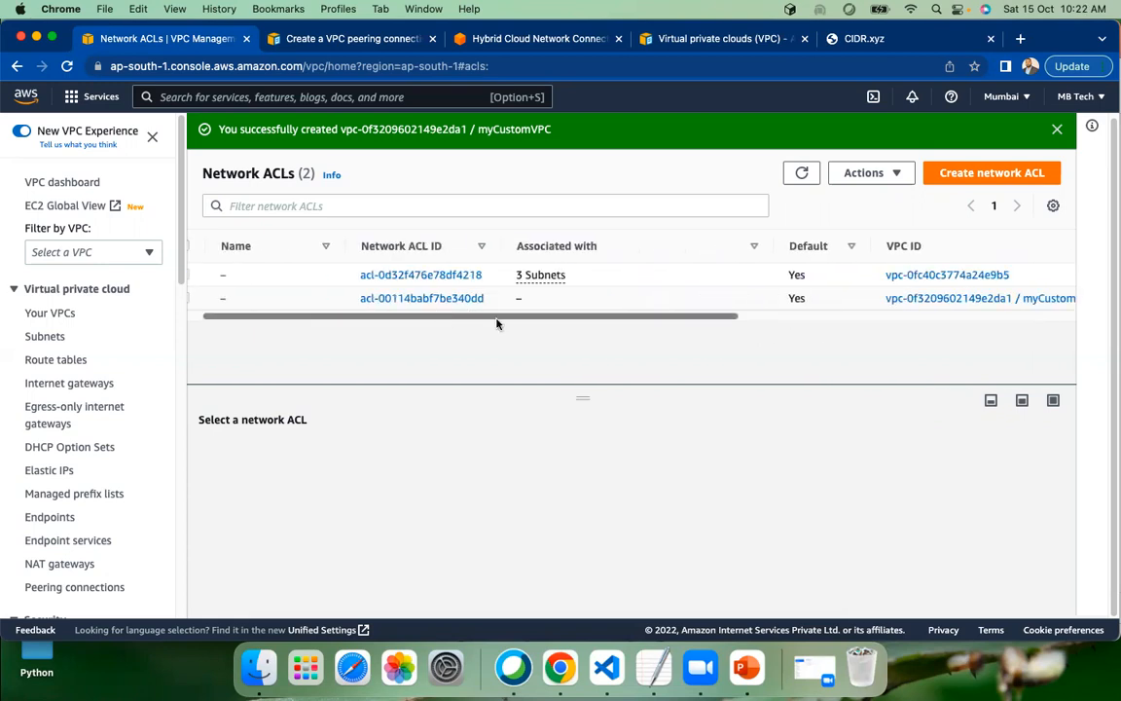
Open the route table list from the VPC dashboard and widen the VPC column to examine which VPC each table belongs to
left_click(71, 184)
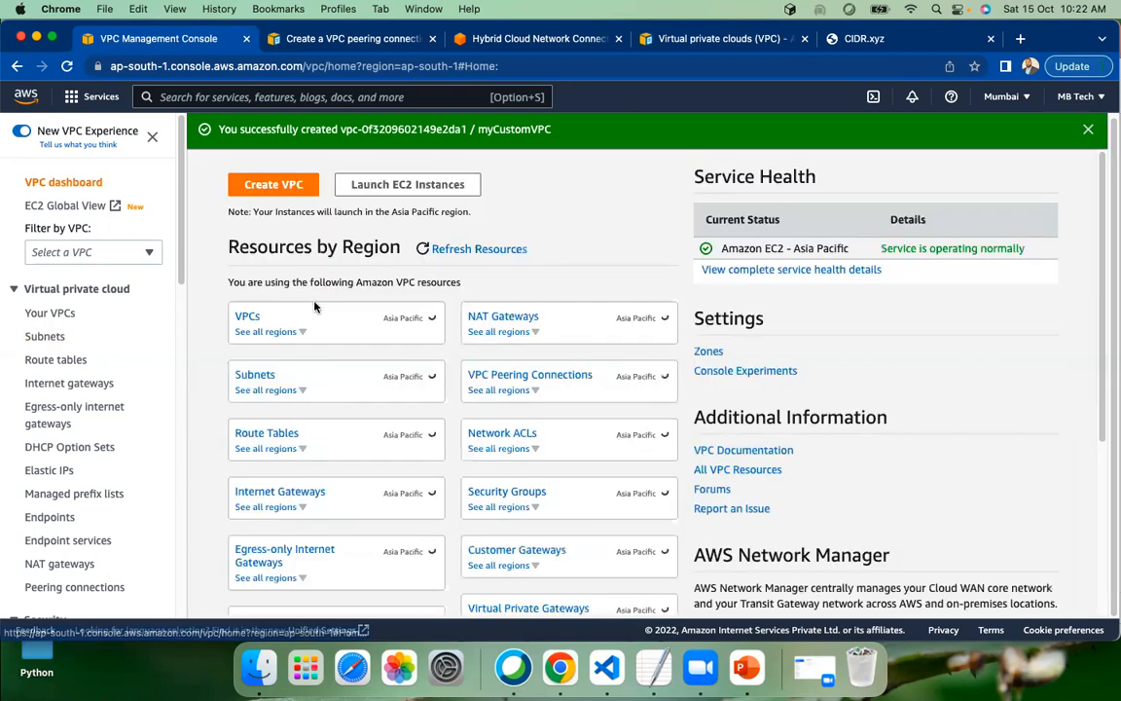
left_click(264, 434)
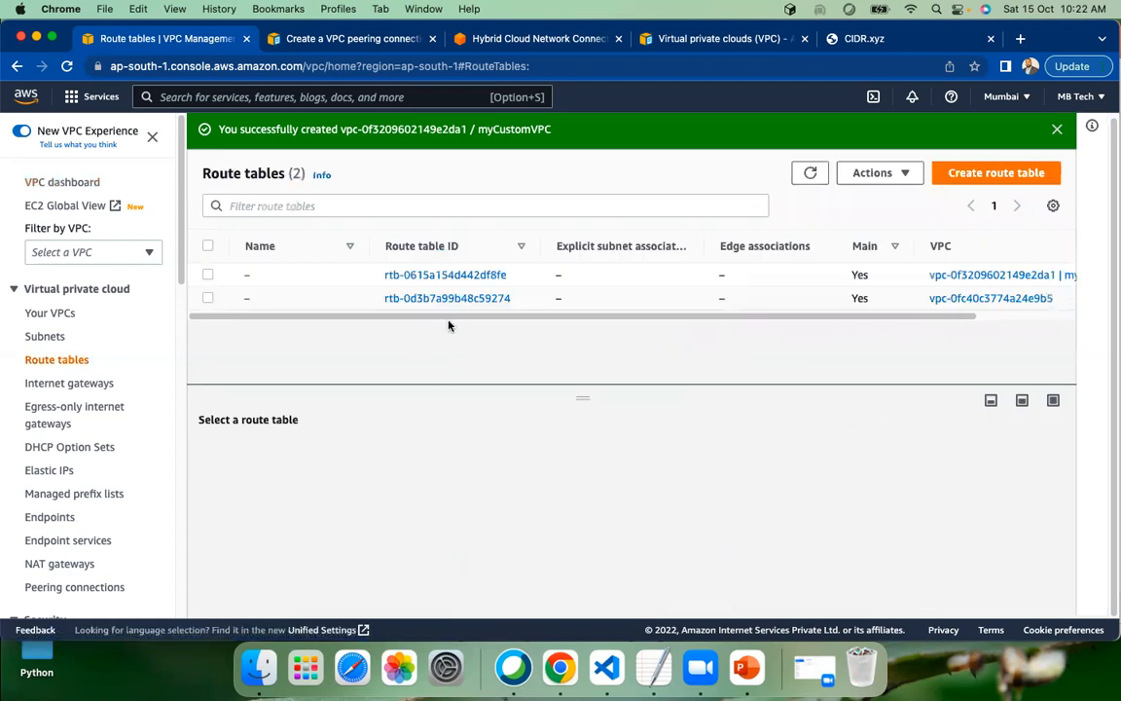
left_click_drag(460, 319, 653, 323)
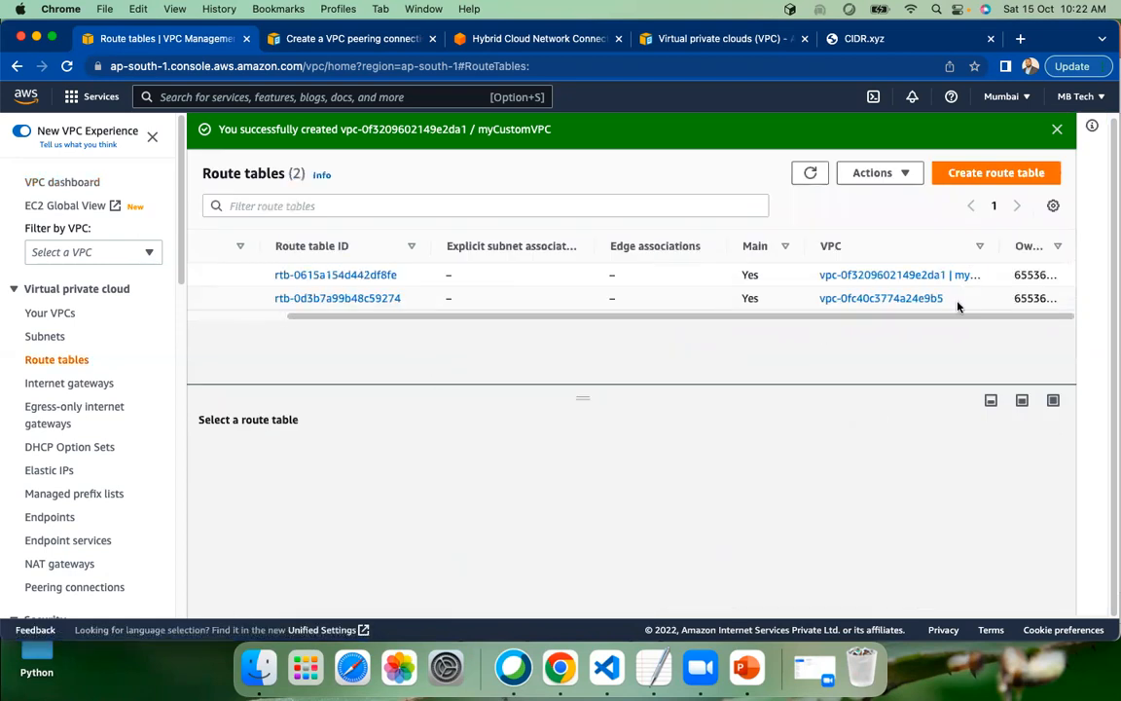
left_click_drag(996, 246, 1058, 243)
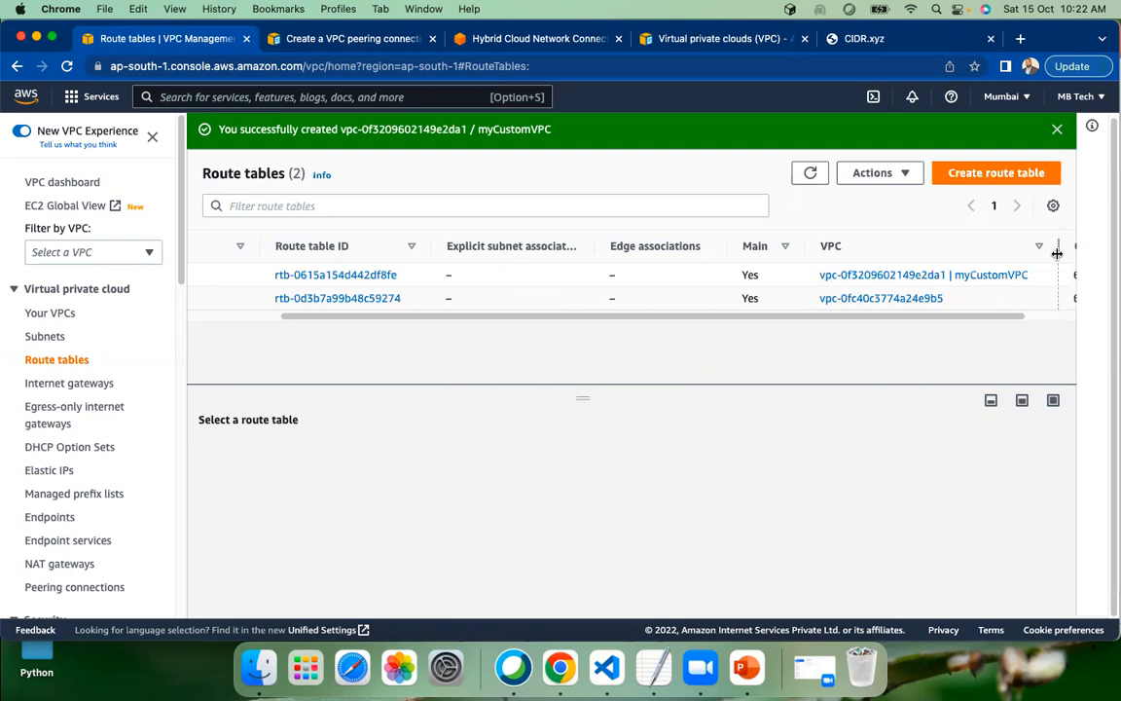
left_click_drag(353, 316, 278, 310)
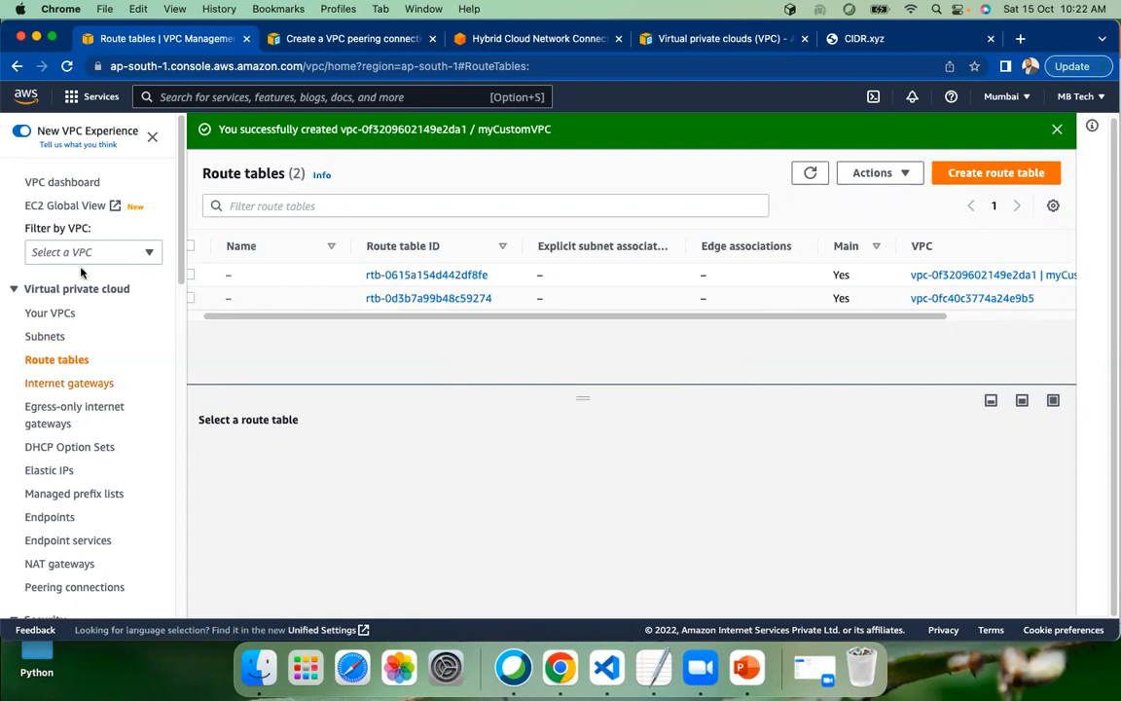
Examine the inbound and outbound rules of the network ACL belonging to myCustomVPC, and return to the network ACL list
left_click(76, 187)
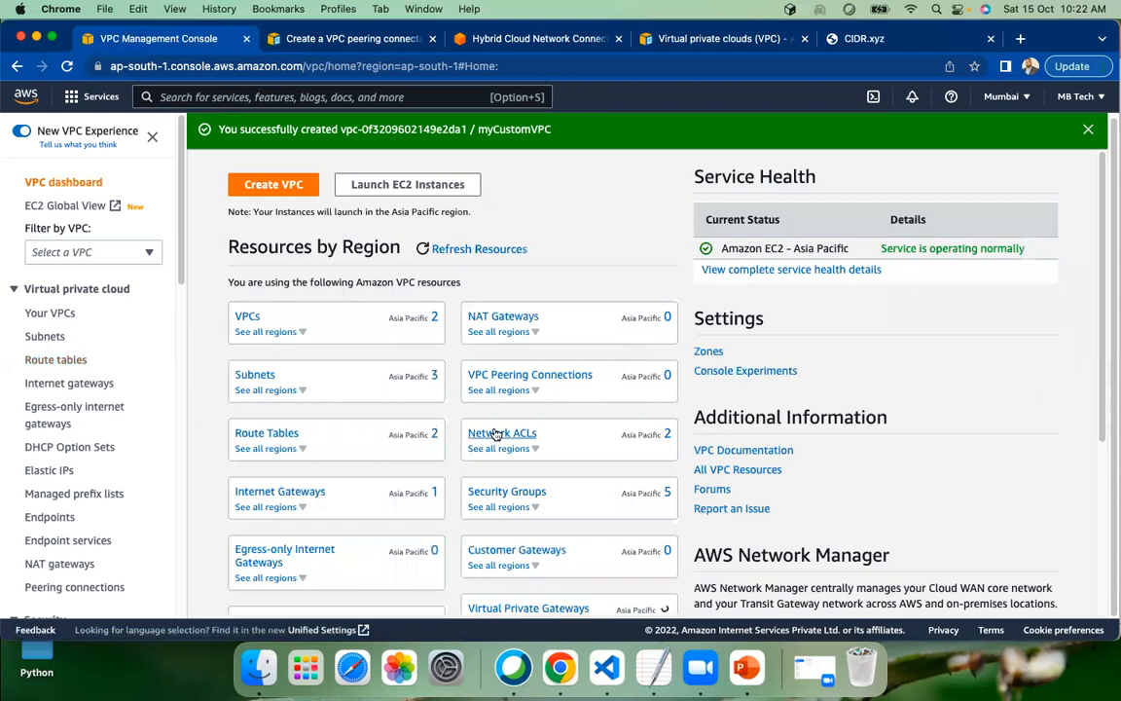
left_click(495, 433)
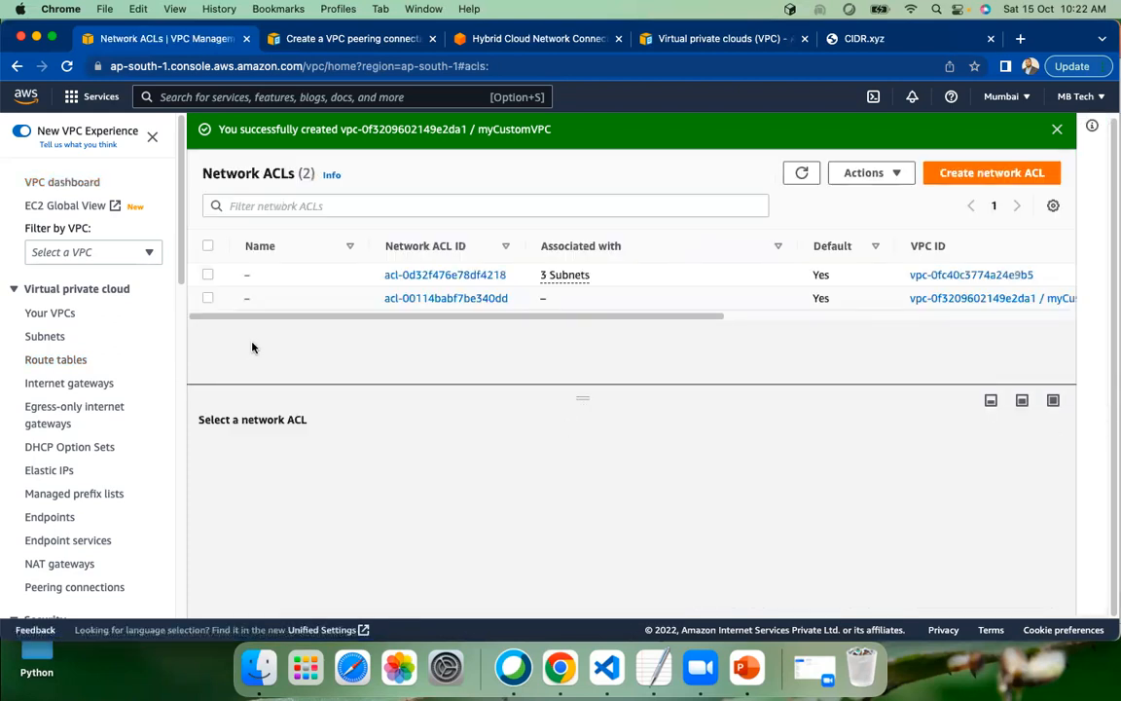
left_click(426, 299)
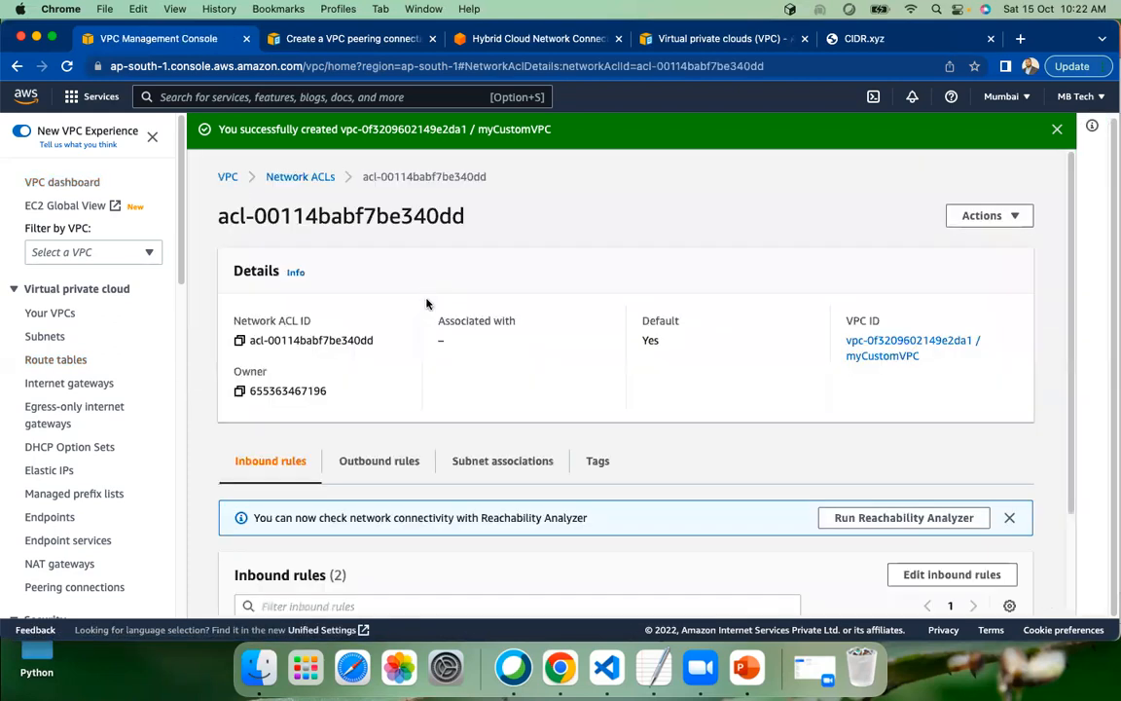
scroll(470, 335, "down", 2)
scroll(470, 335, "down", 3)
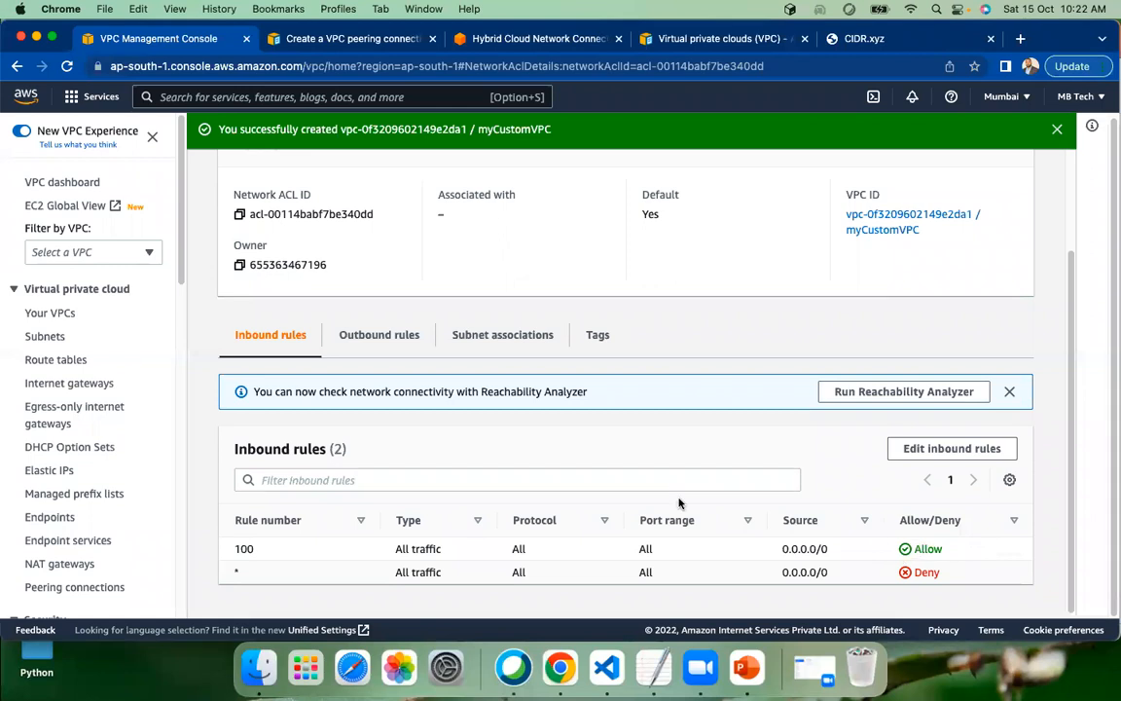
left_click(371, 338)
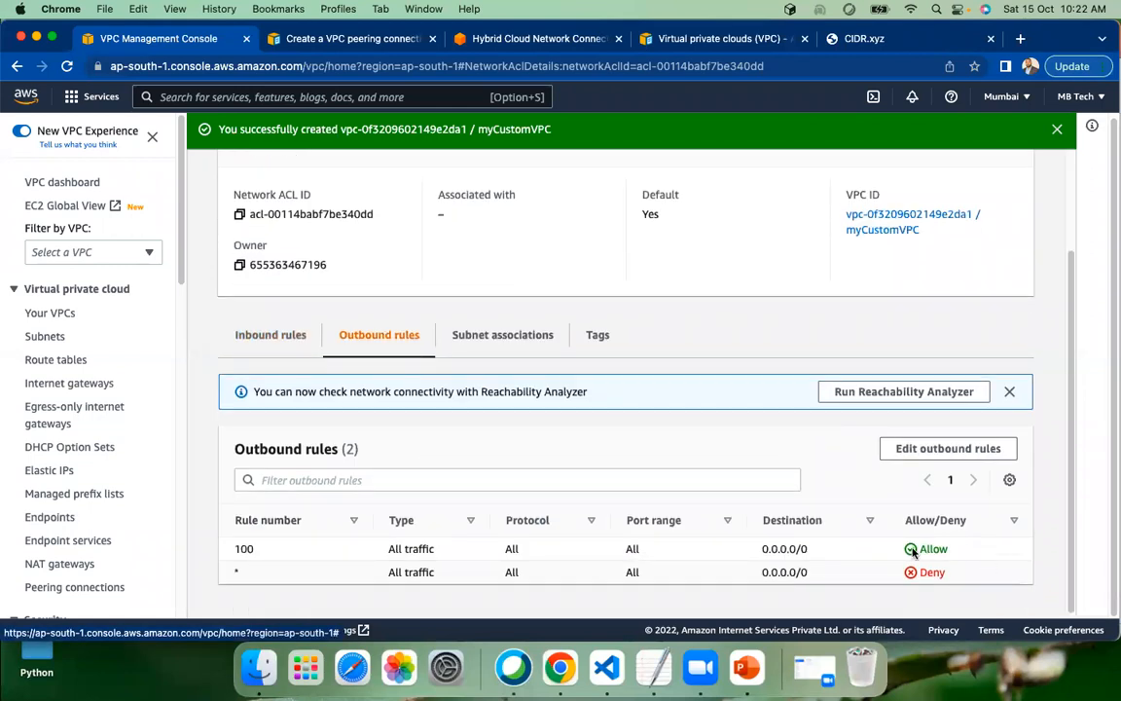
scroll(601, 380, "up", 3)
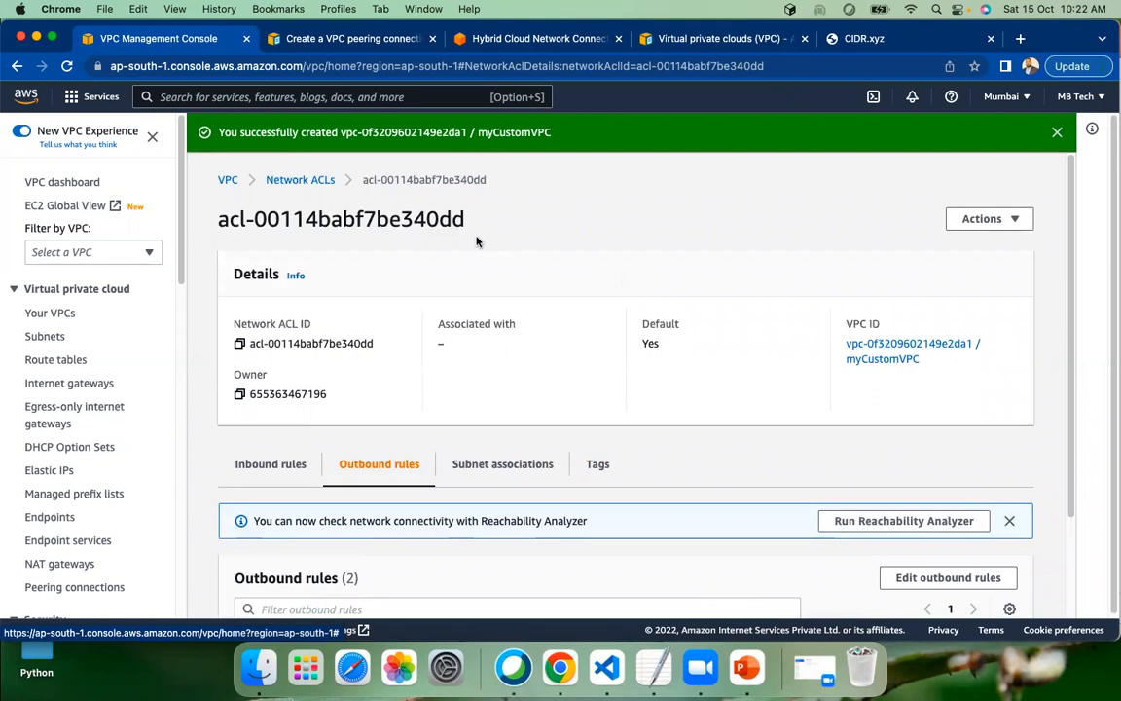
left_click(300, 182)
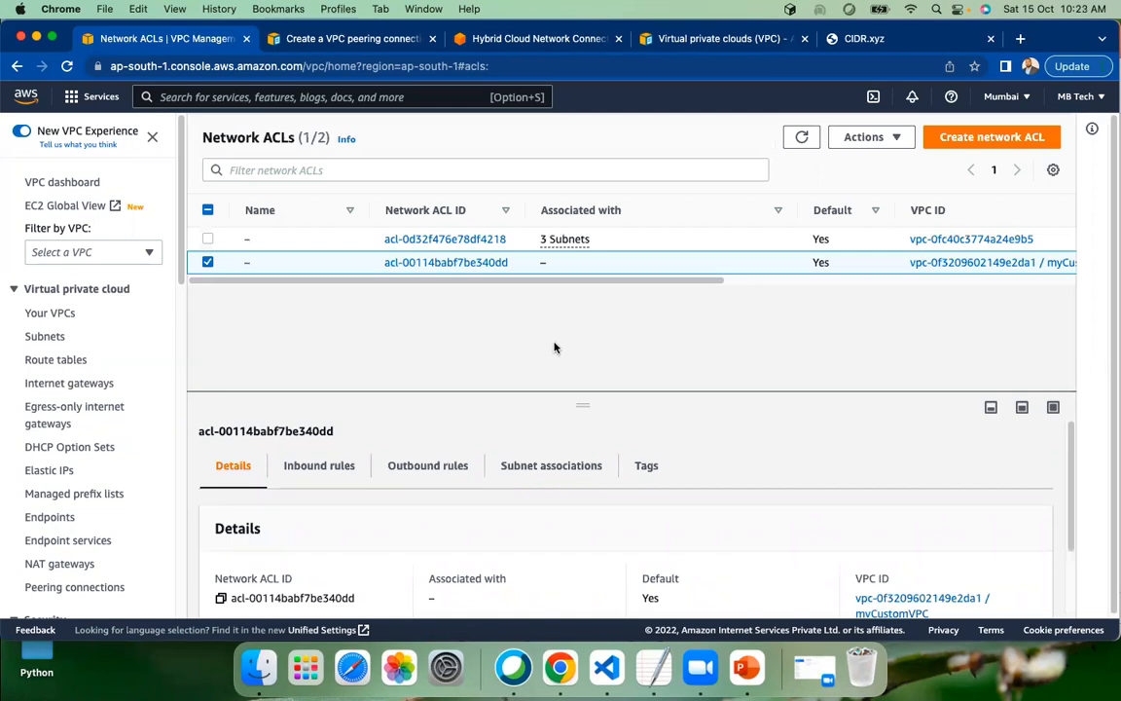
Open the security group list from the VPC dashboard, refresh it, and examine each group's name and VPC ID
left_click(61, 183)
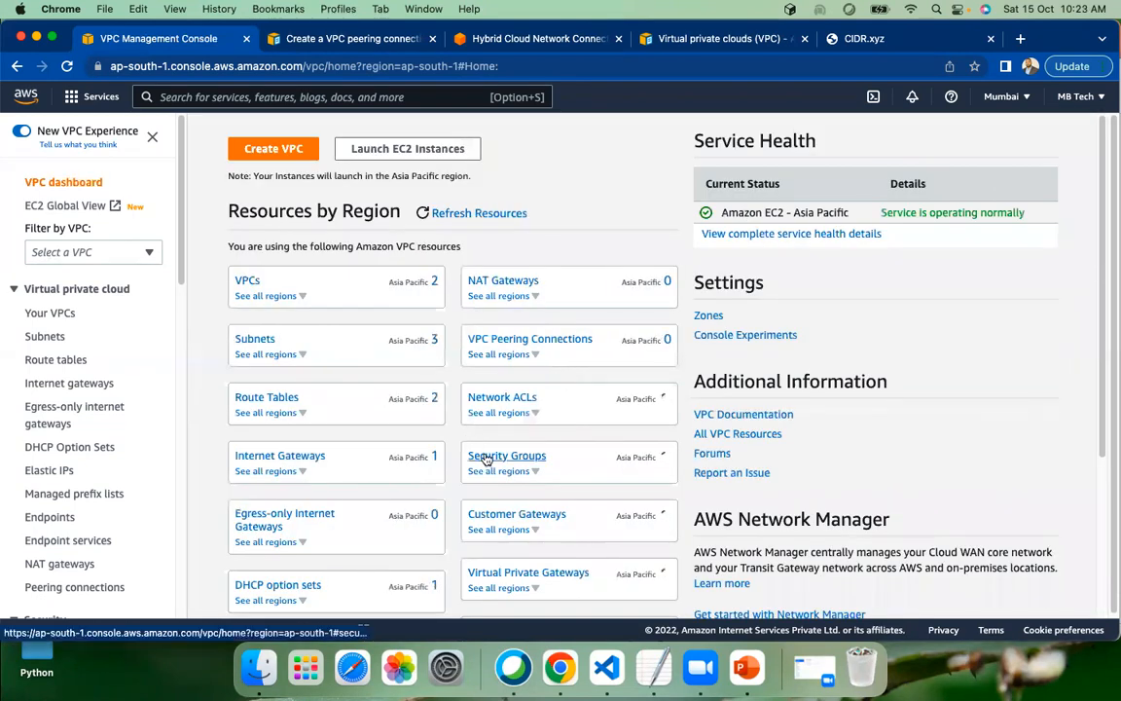
left_click(486, 457)
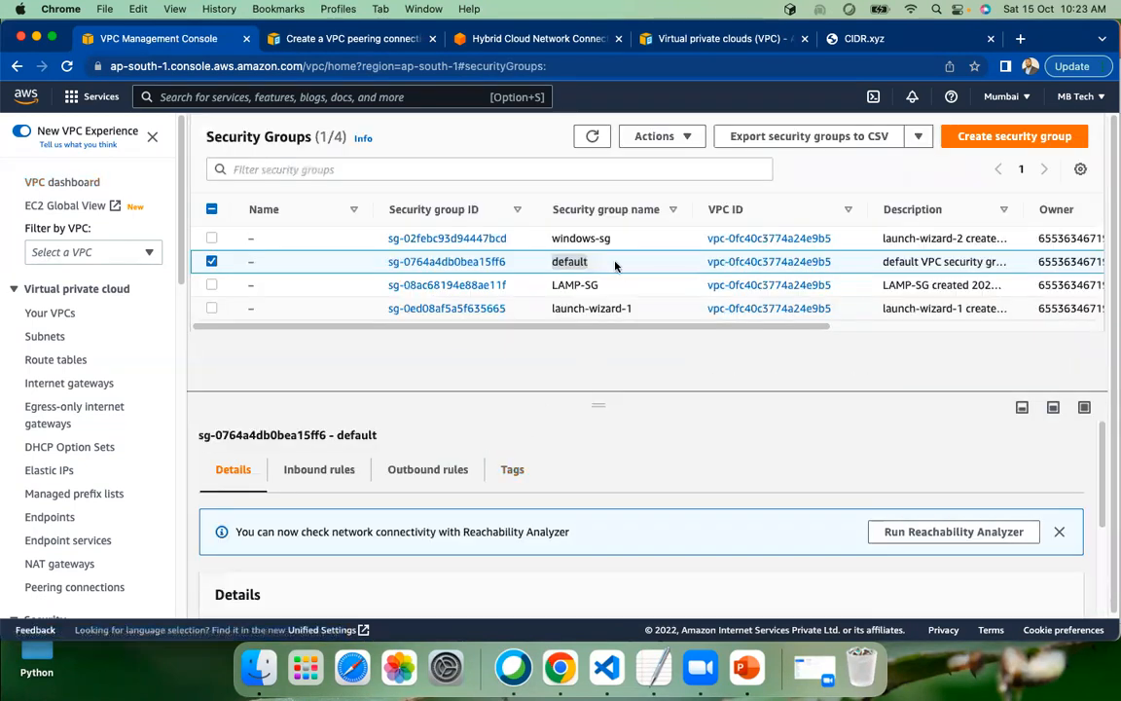
left_click(592, 137)
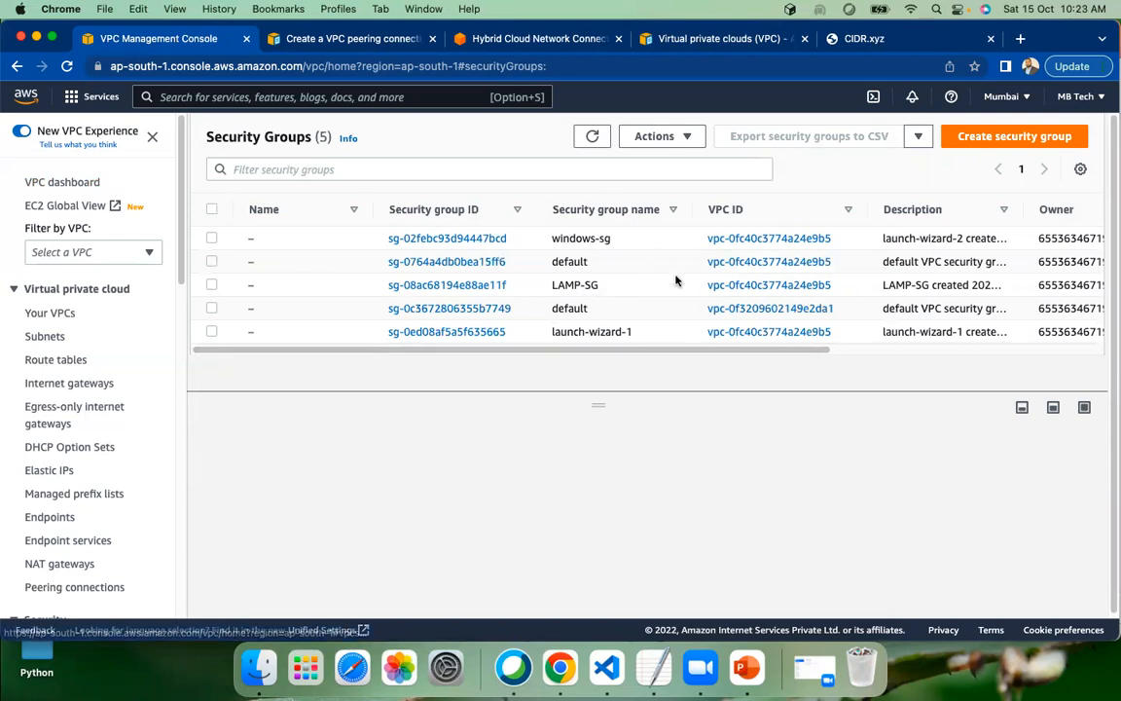
left_click_drag(708, 350, 465, 331)
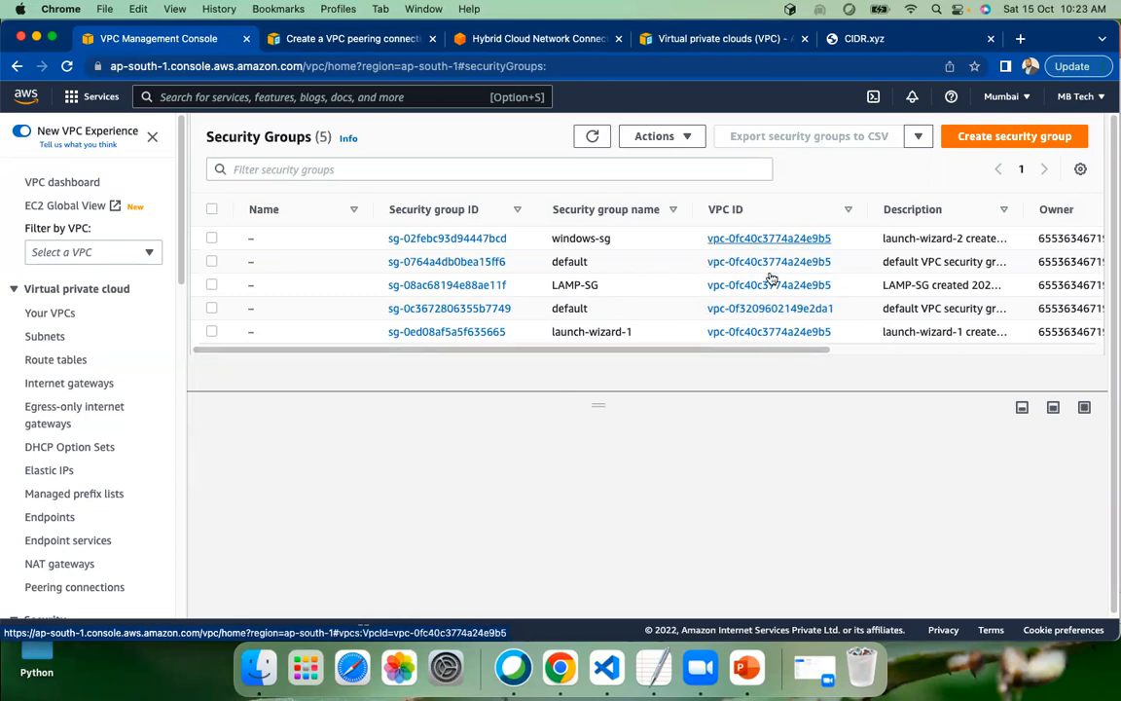
Delete myCustomVPC from the list of VPCs reached through the VPC dashboard, entering "delete" as the confirmation
left_click(48, 185)
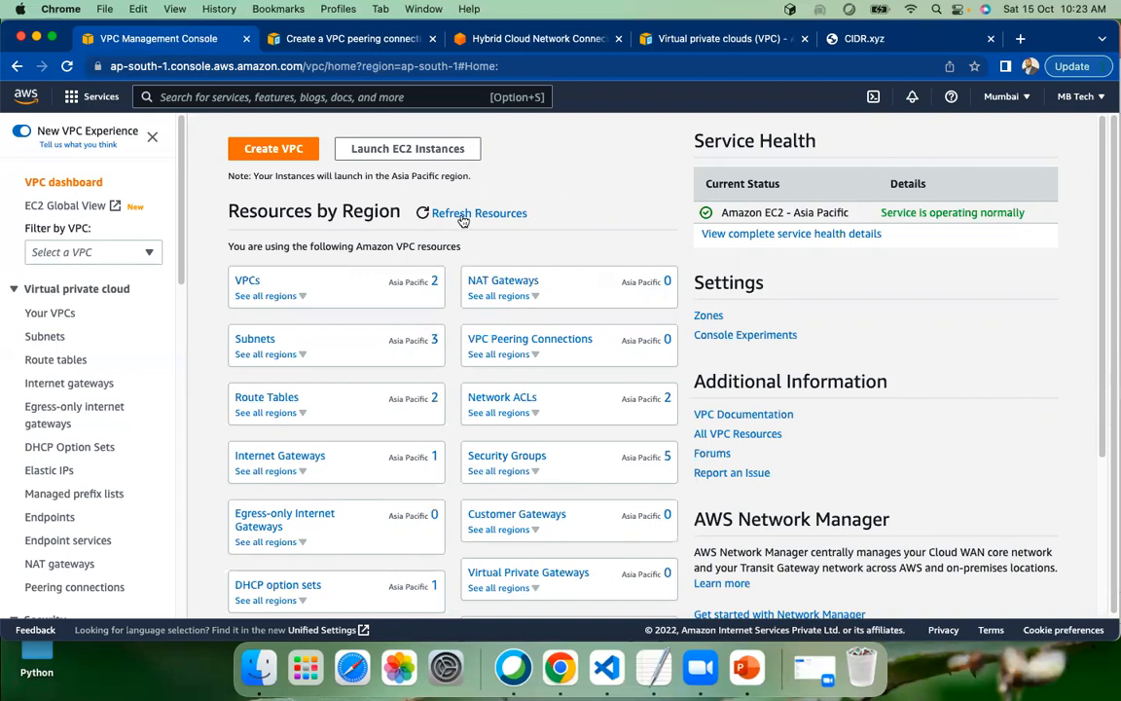
left_click(246, 281)
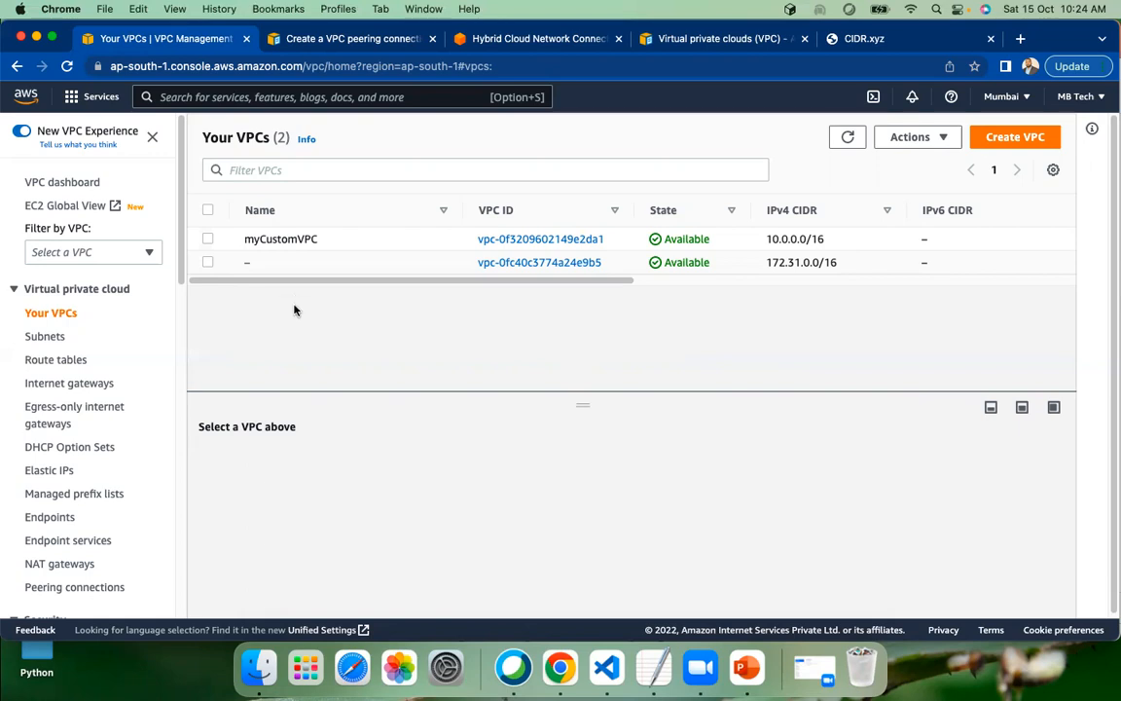
mouse_move(295, 280)
left_mouse_down()
mouse_move(568, 282)
mouse_move(292, 281)
left_mouse_up()
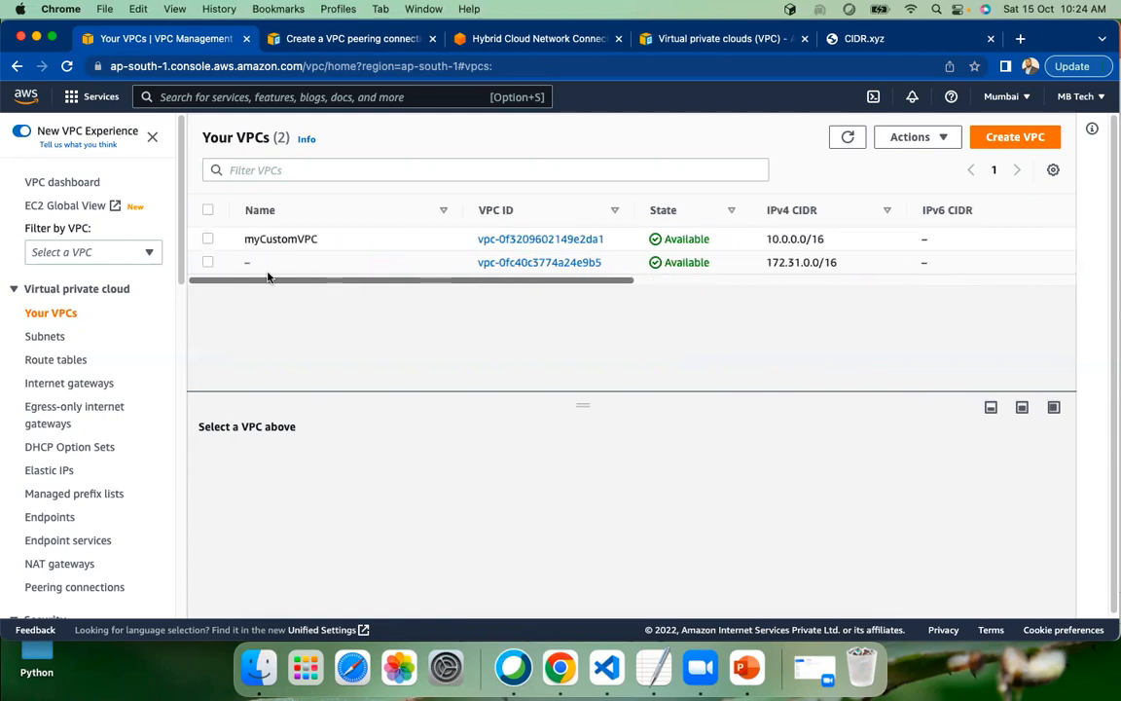
left_click(207, 240)
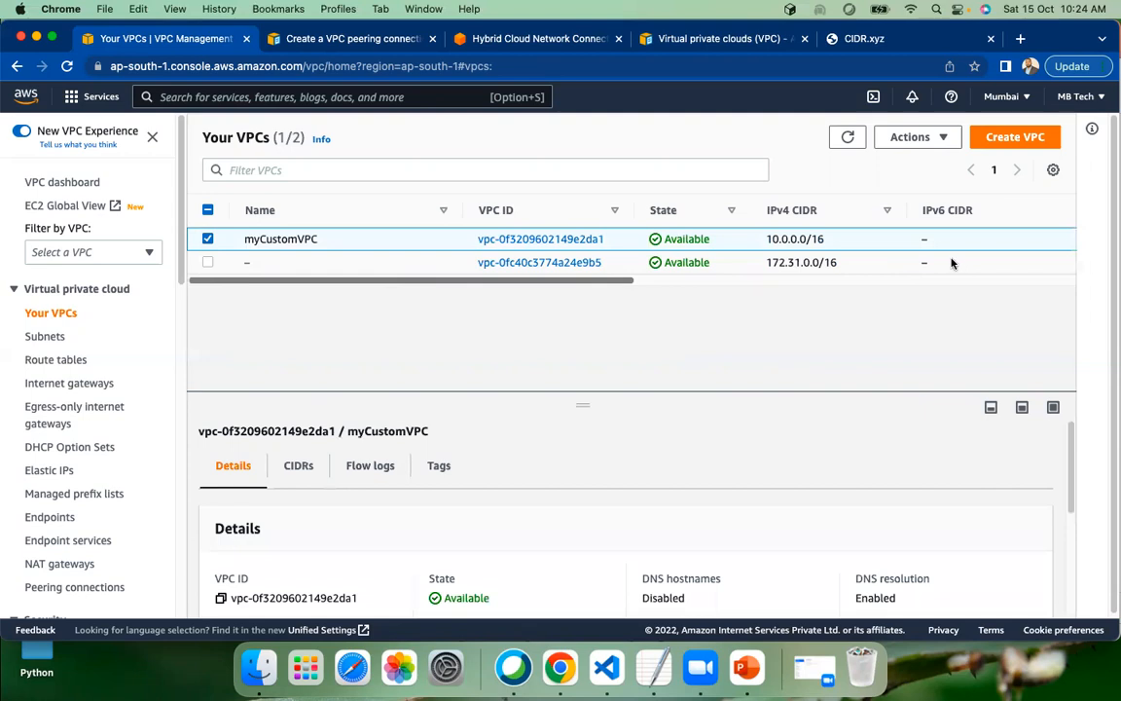
left_click(944, 142)
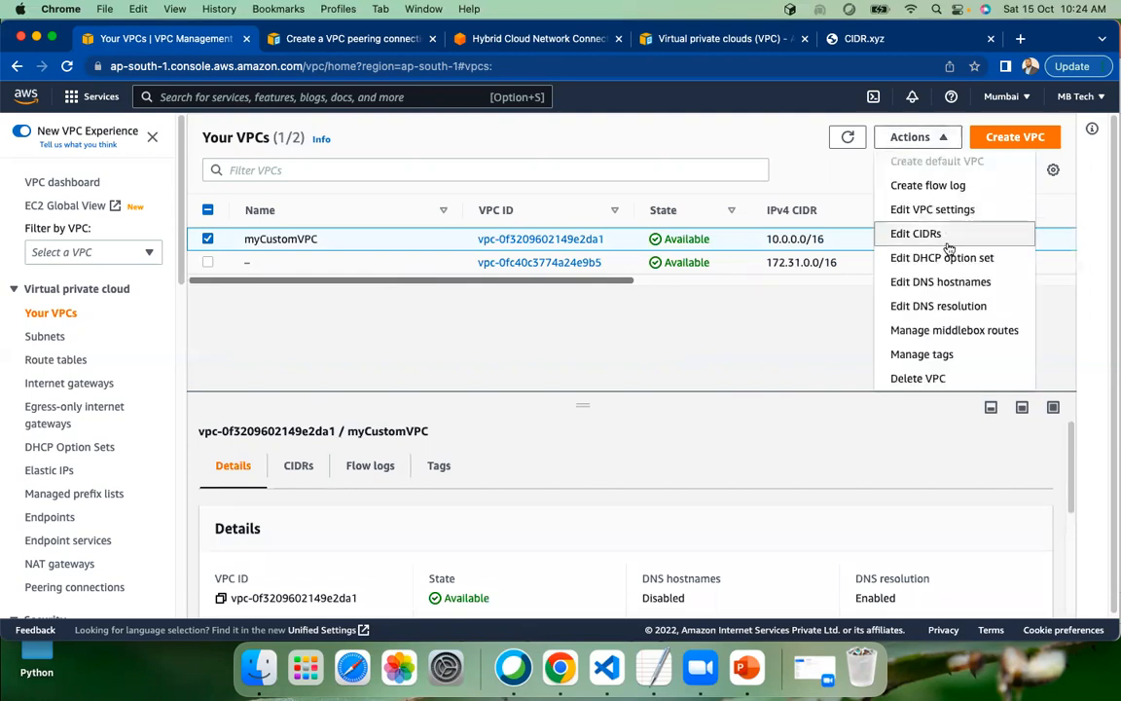
left_click(915, 379)
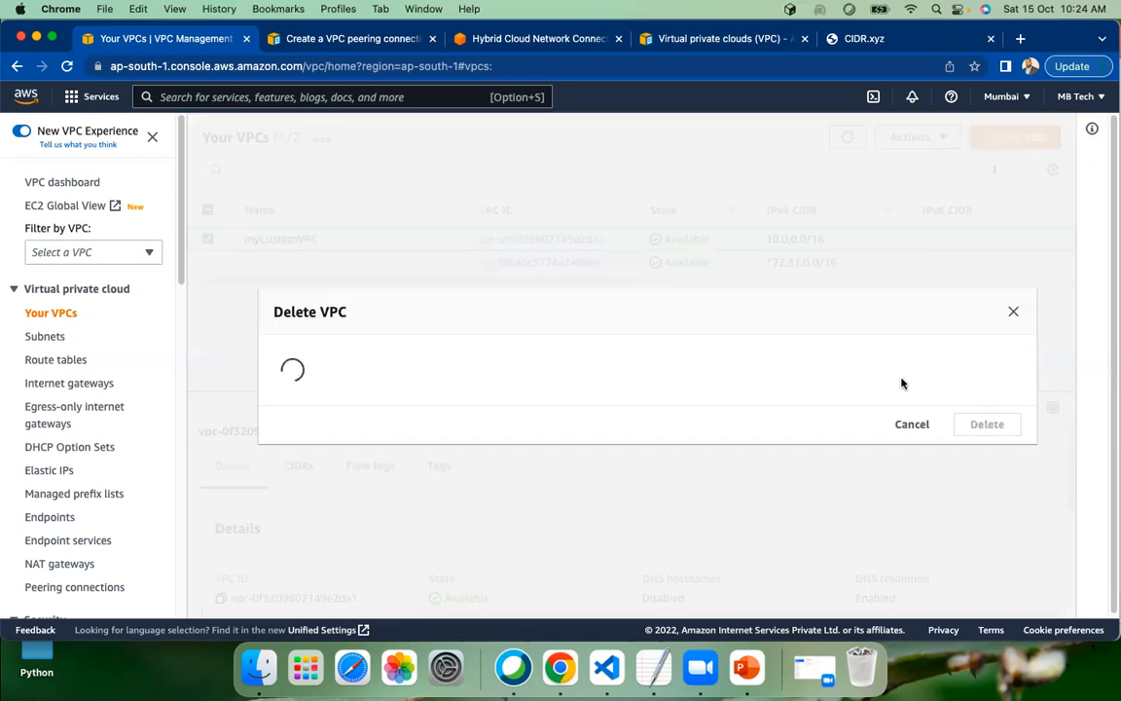
type("delete")
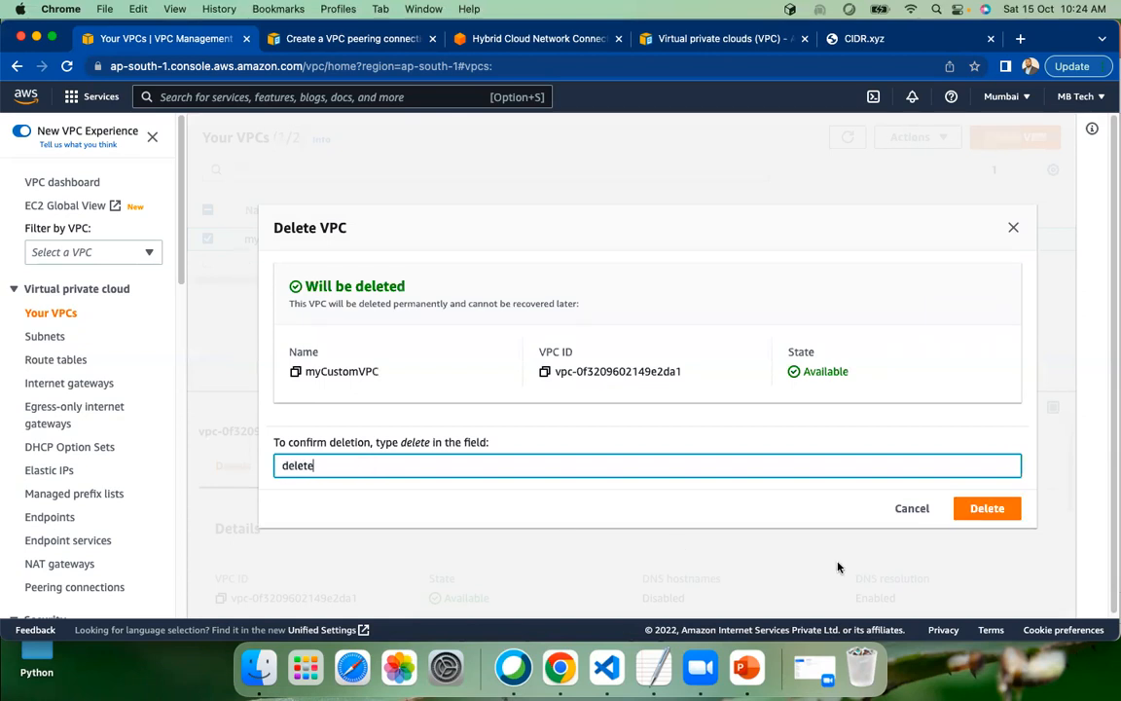
left_click(986, 508)
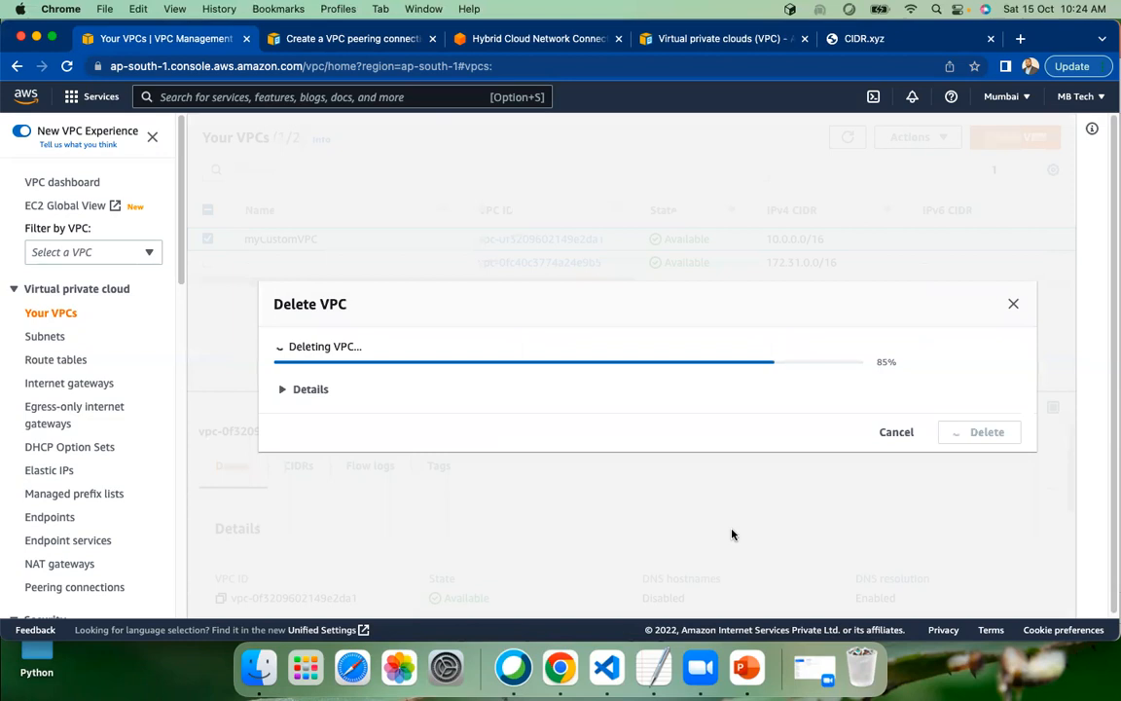